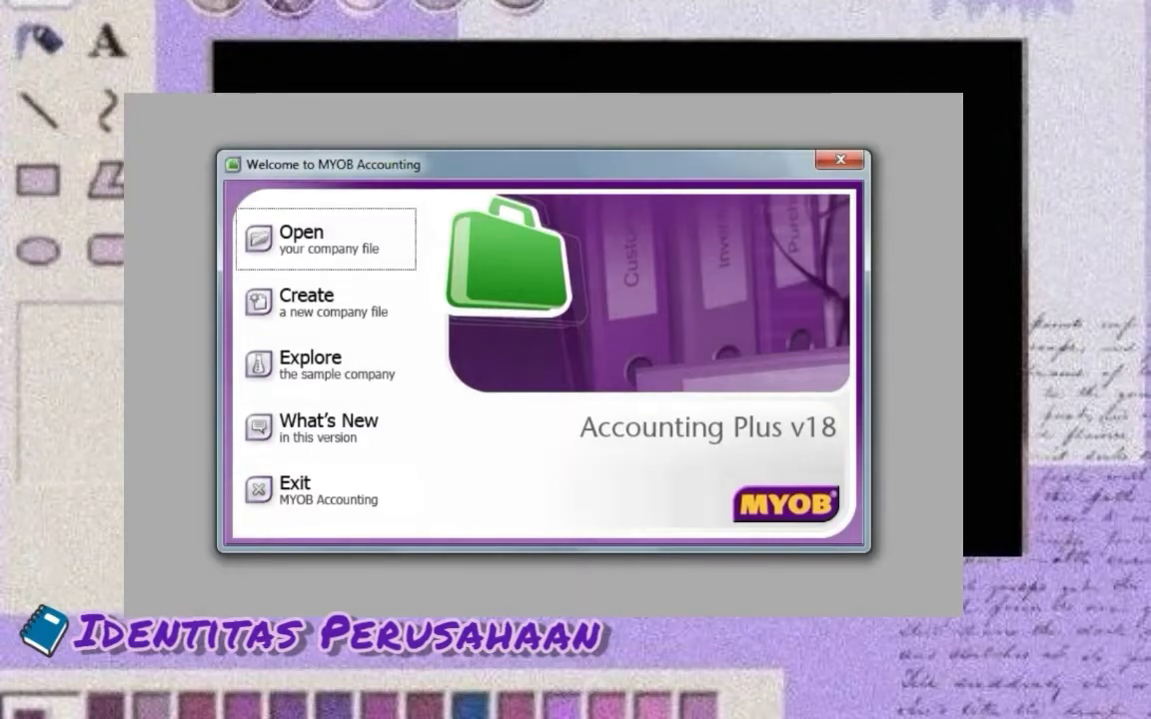
Choose Create a new company file on the Welcome to MYOB Accounting window
left_click(324, 302)
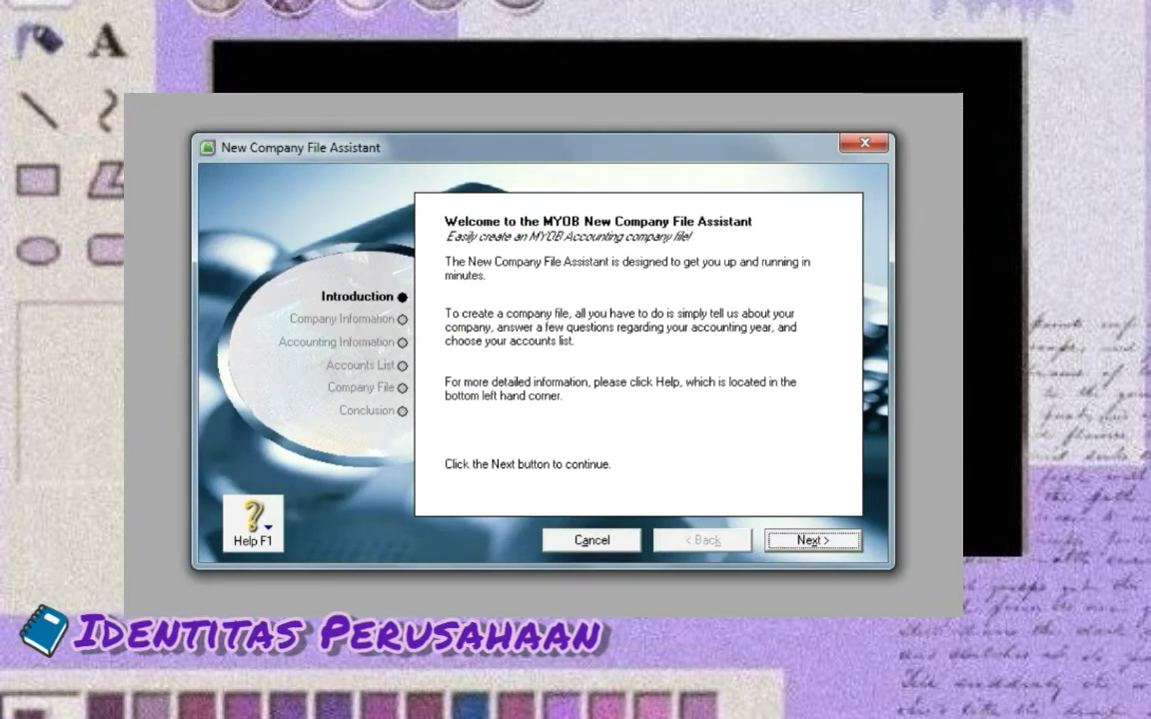
Enter the company's name and street address in the company details step
key("Return")
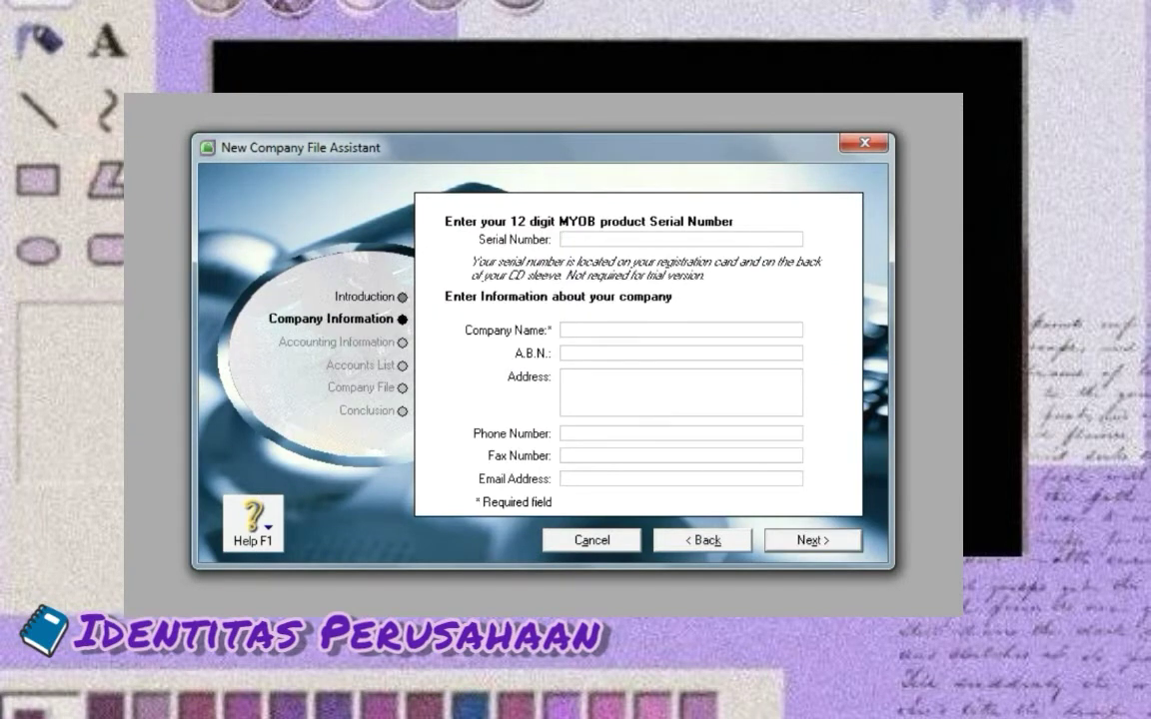
type("PD SINAR ")
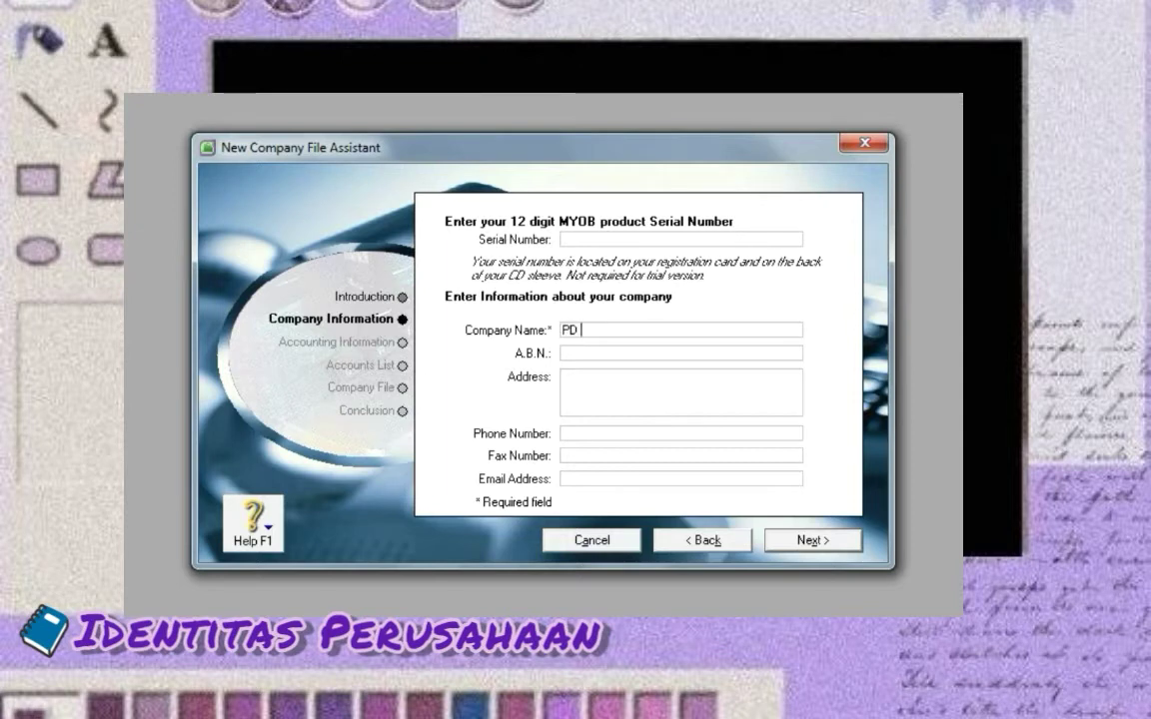
type("SENJA")
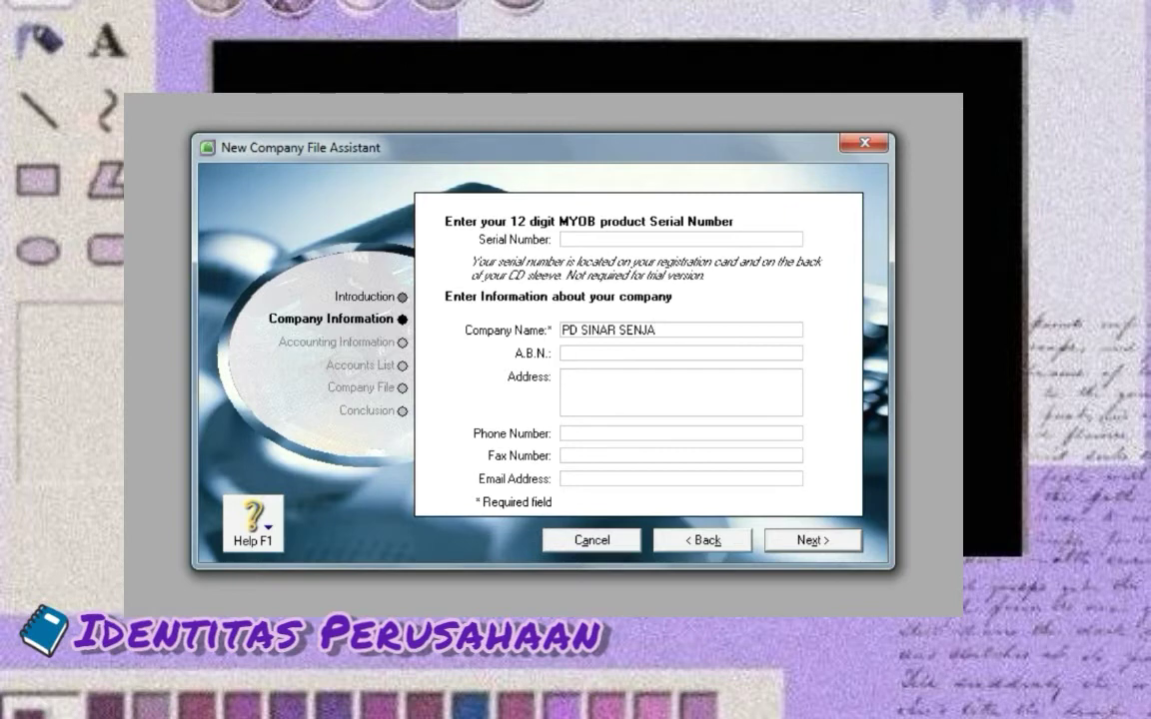
type("_LIA_12A")
type("K")
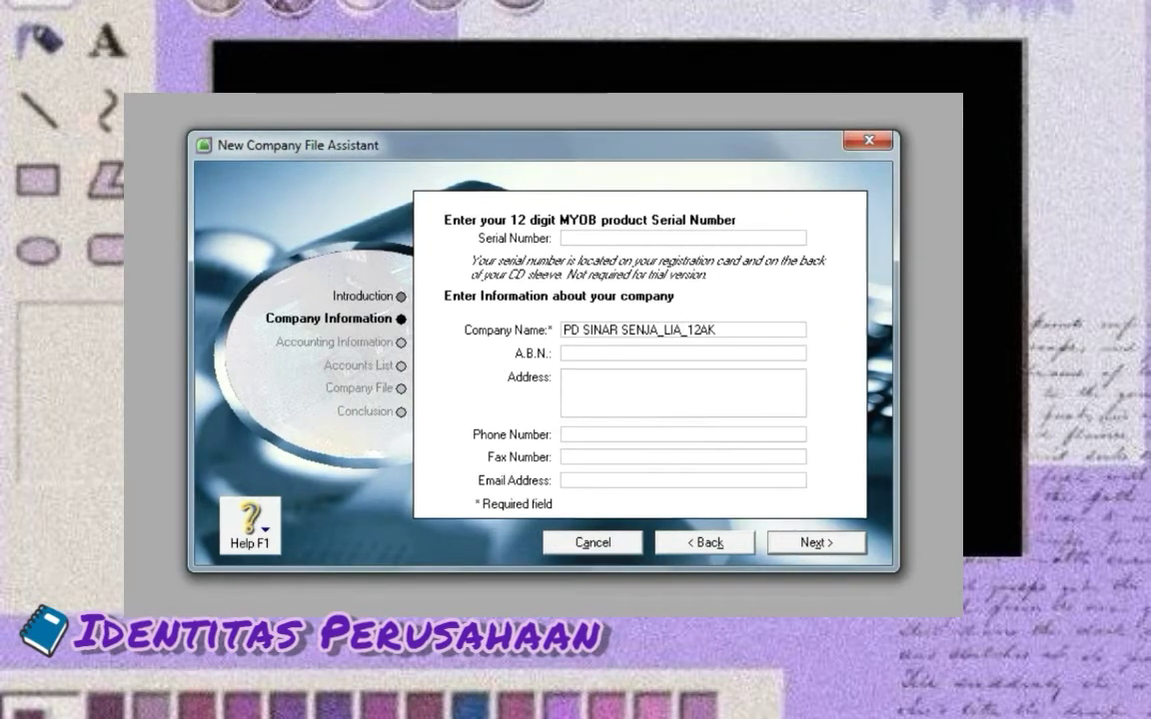
left_click(600, 390)
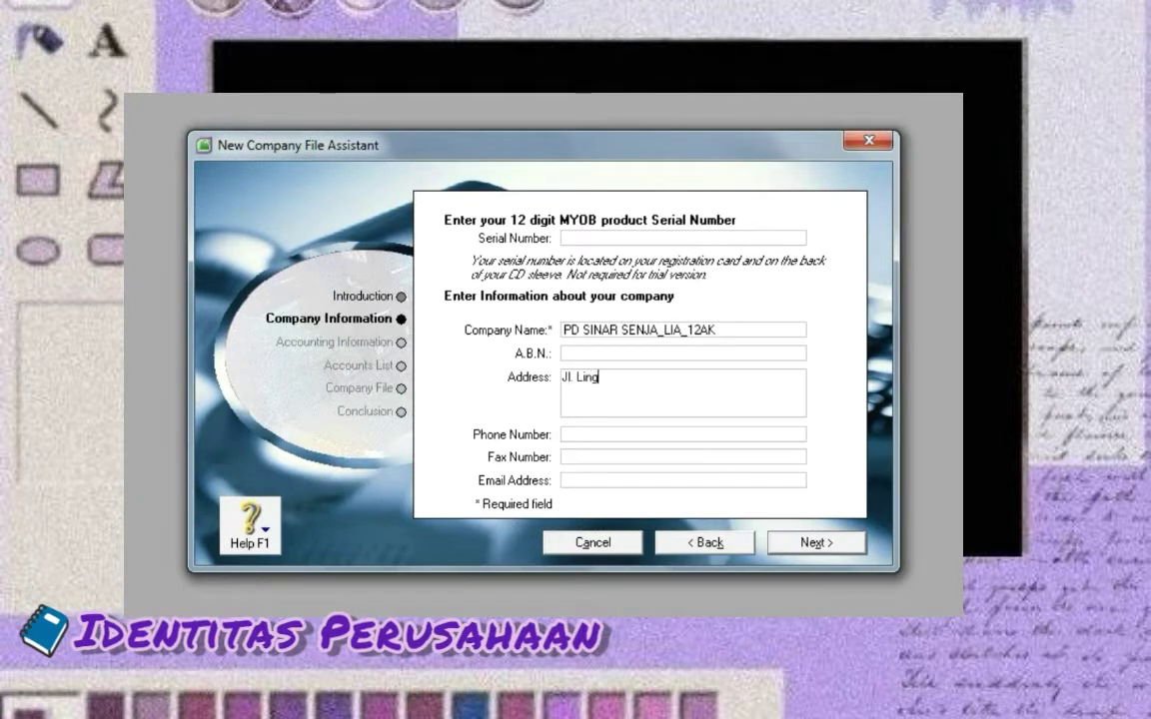
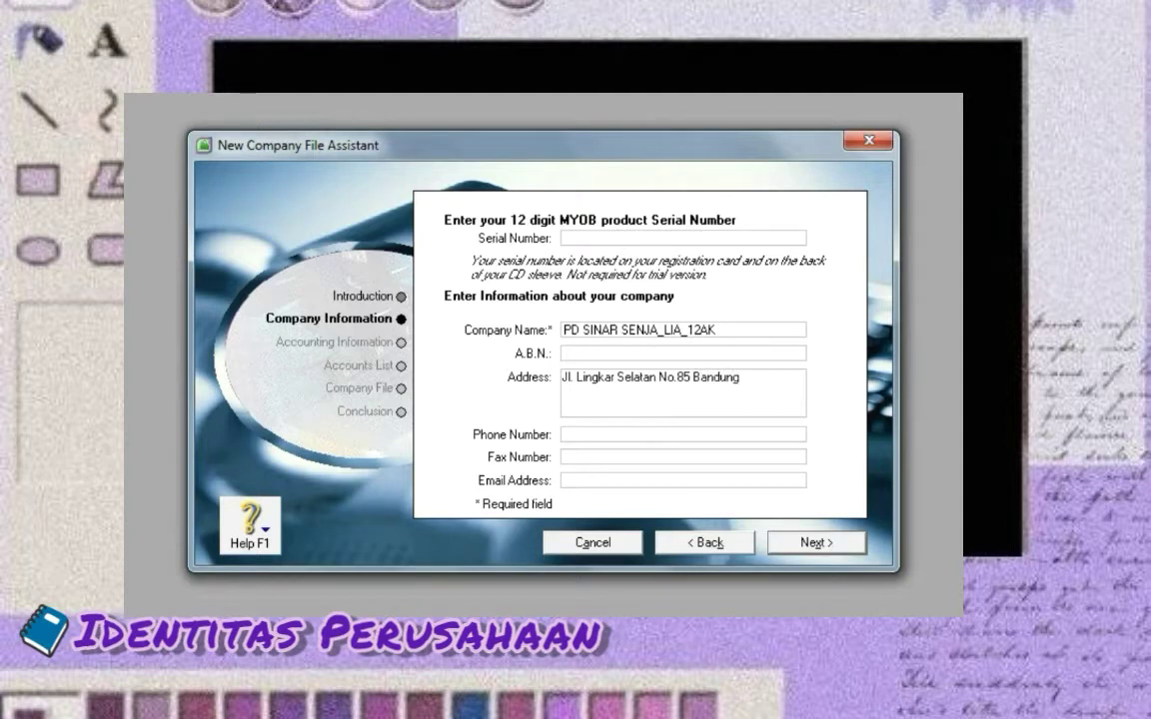
Fill in the company's phone, fax and e-mail address, then continue to Accounting Information
left_click(569, 434)
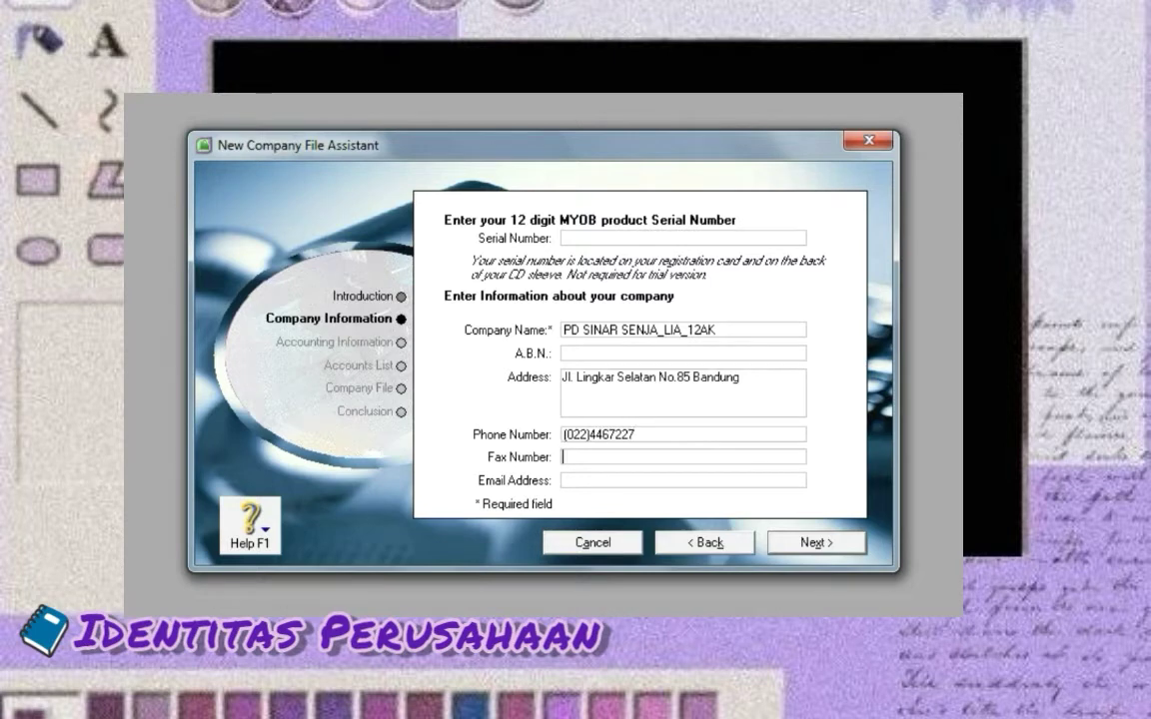
left_click(570, 457)
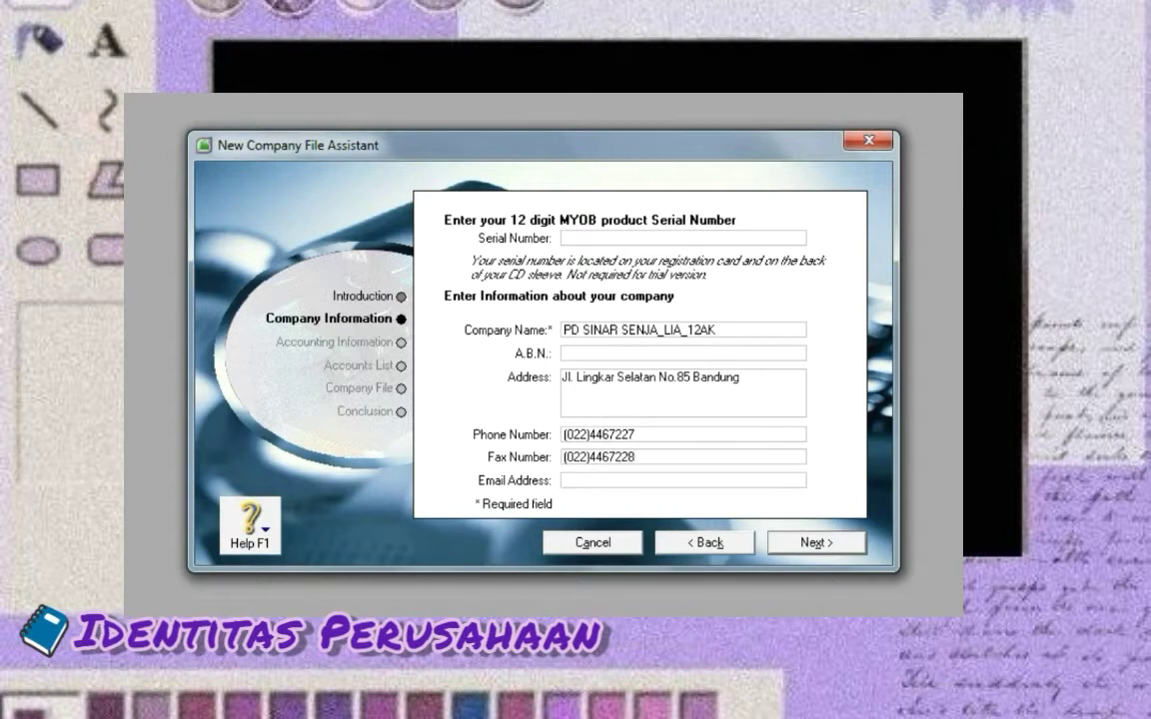
left_click(599, 481)
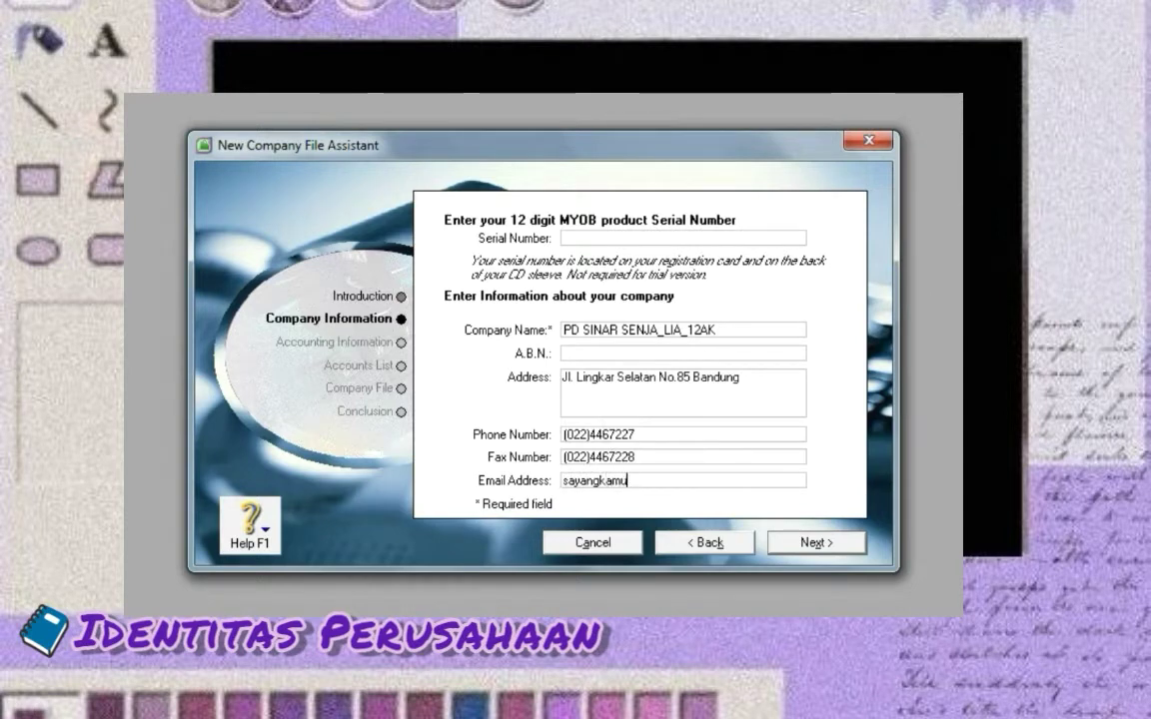
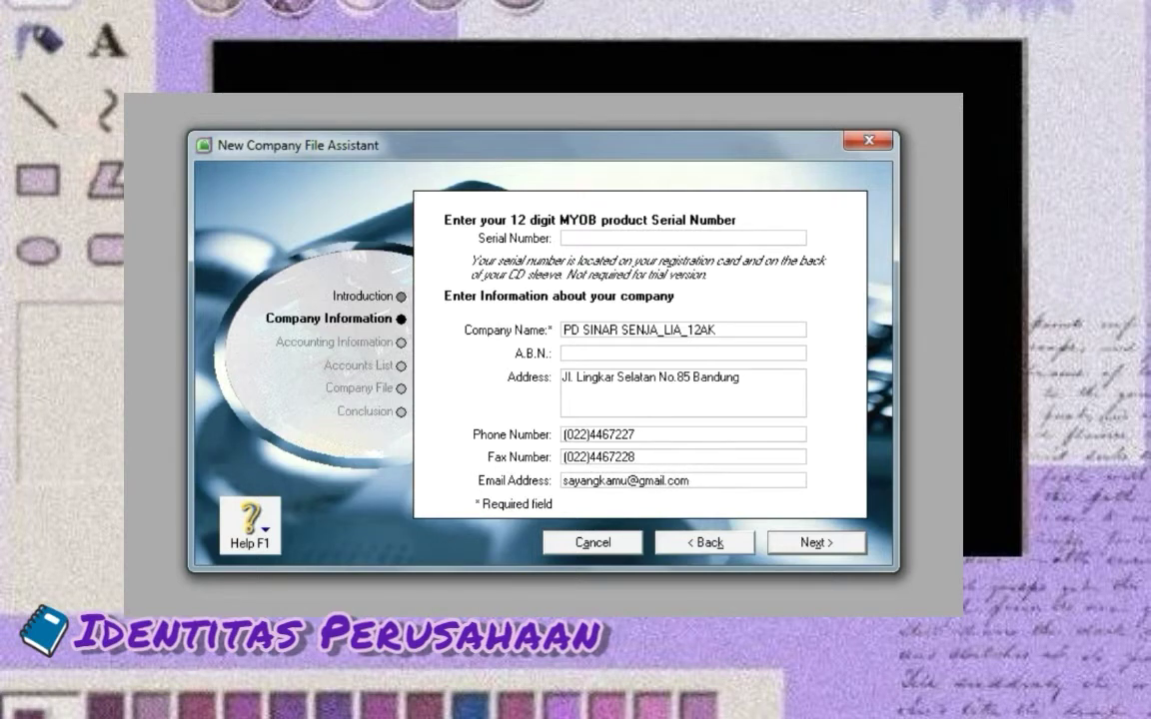
key("Return")
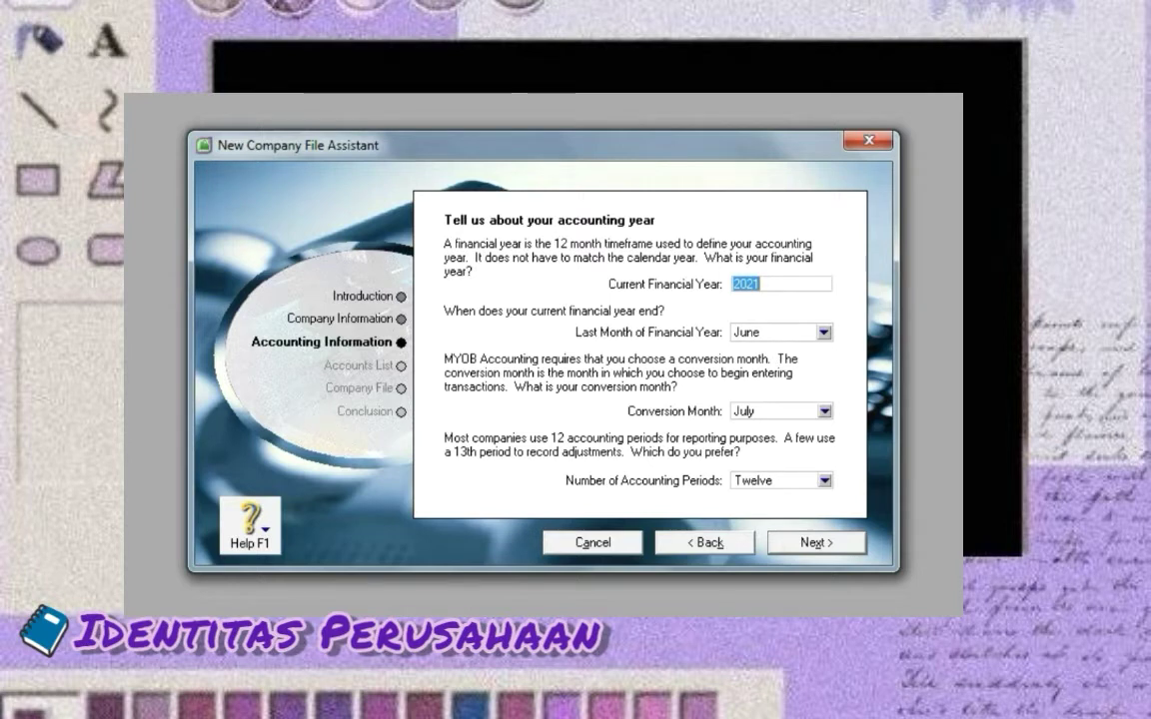
Set financial year 2020, with December as both last month and conversion month
type("20")
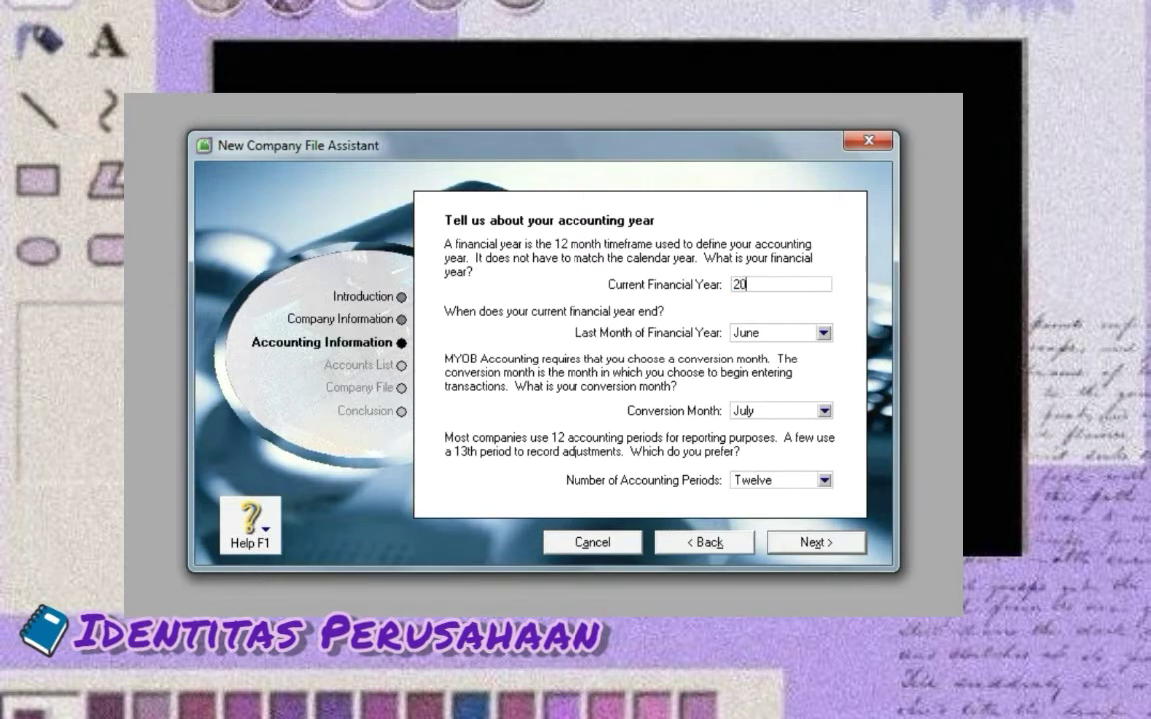
type("20")
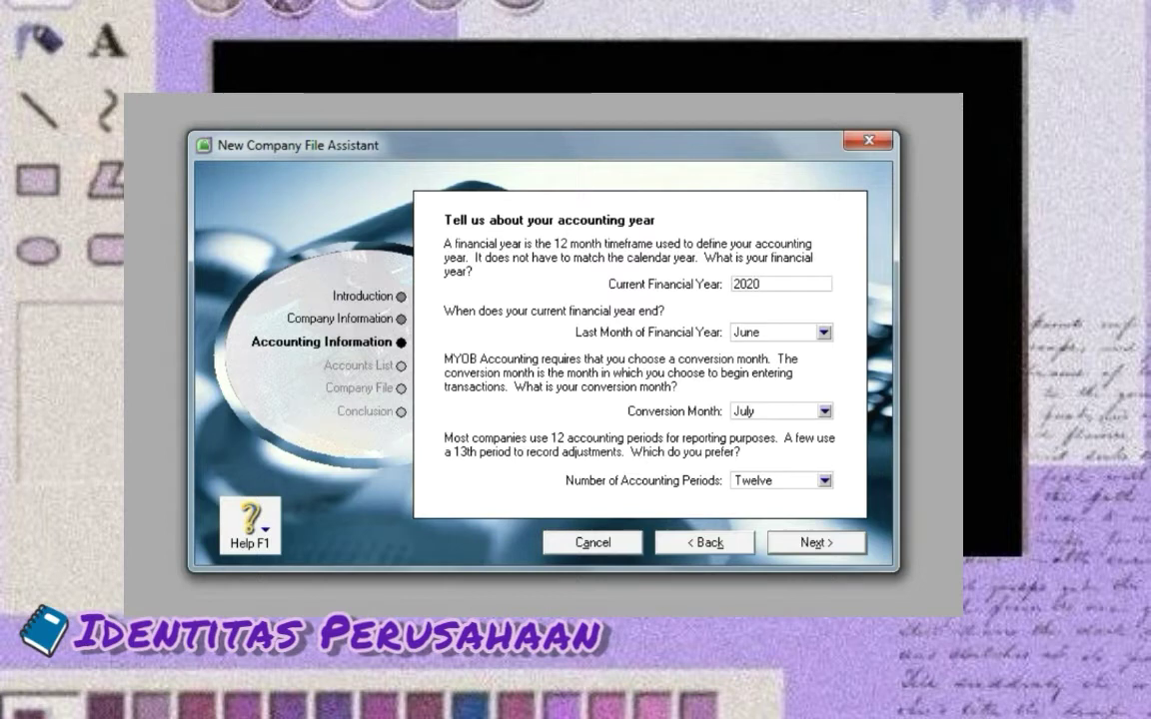
key("Tab")
key("alt+Down")
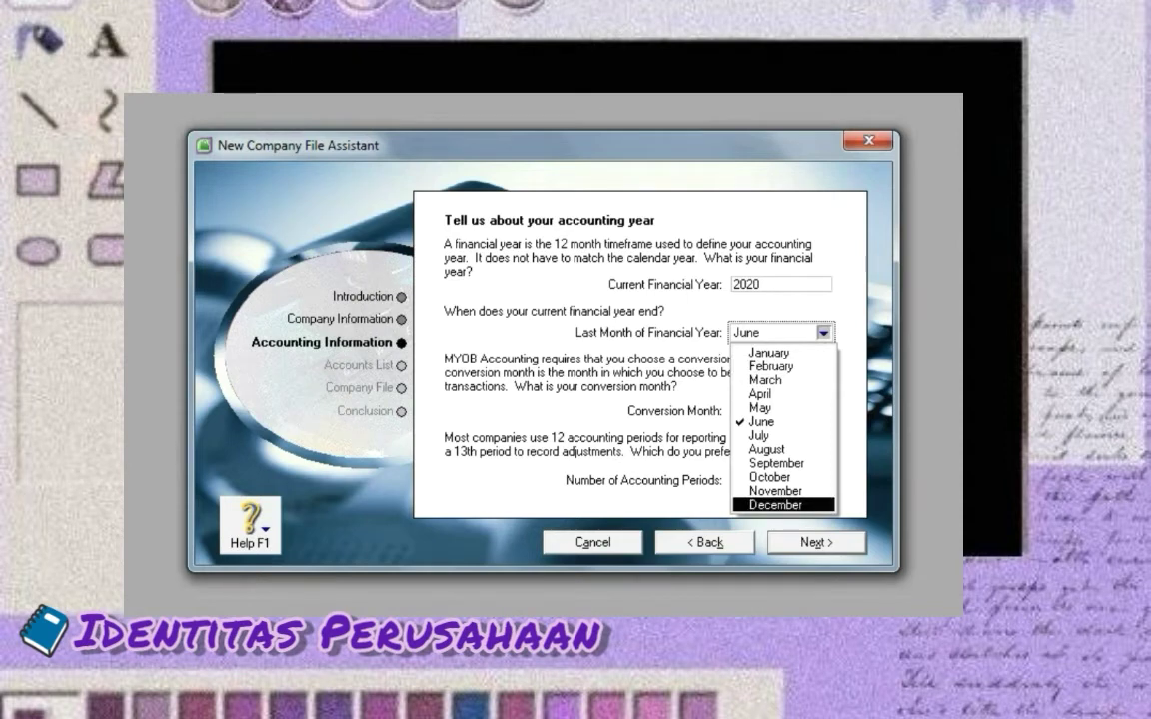
key("Return")
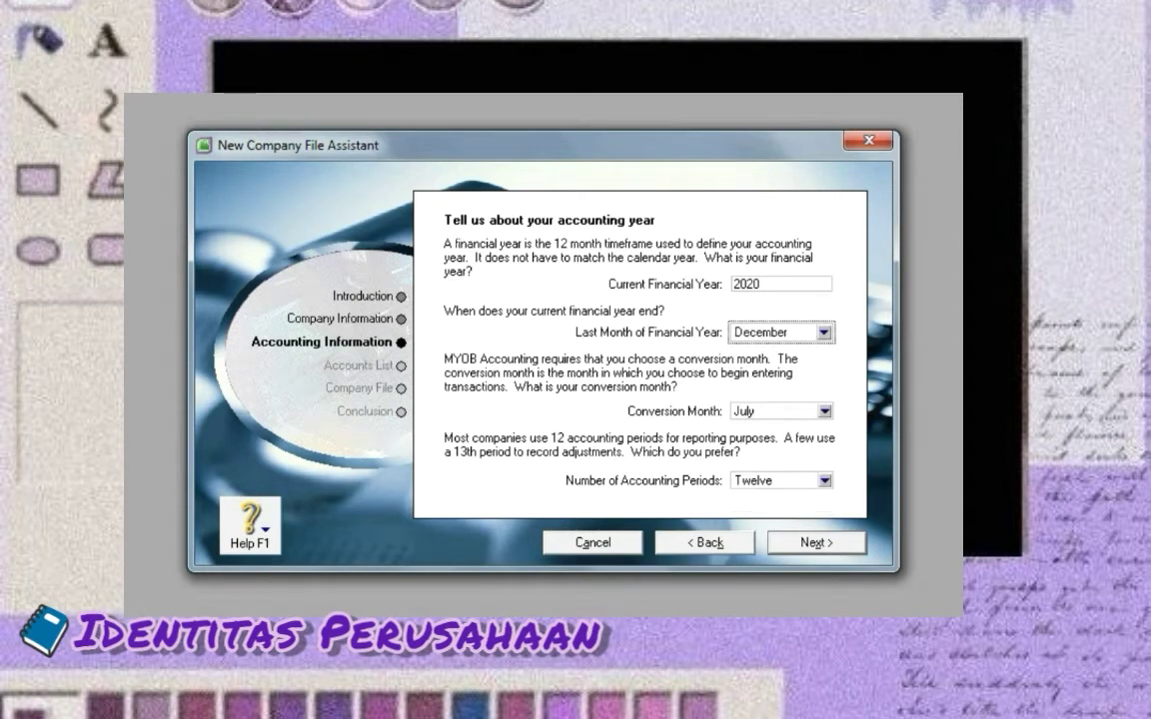
left_click(824, 410)
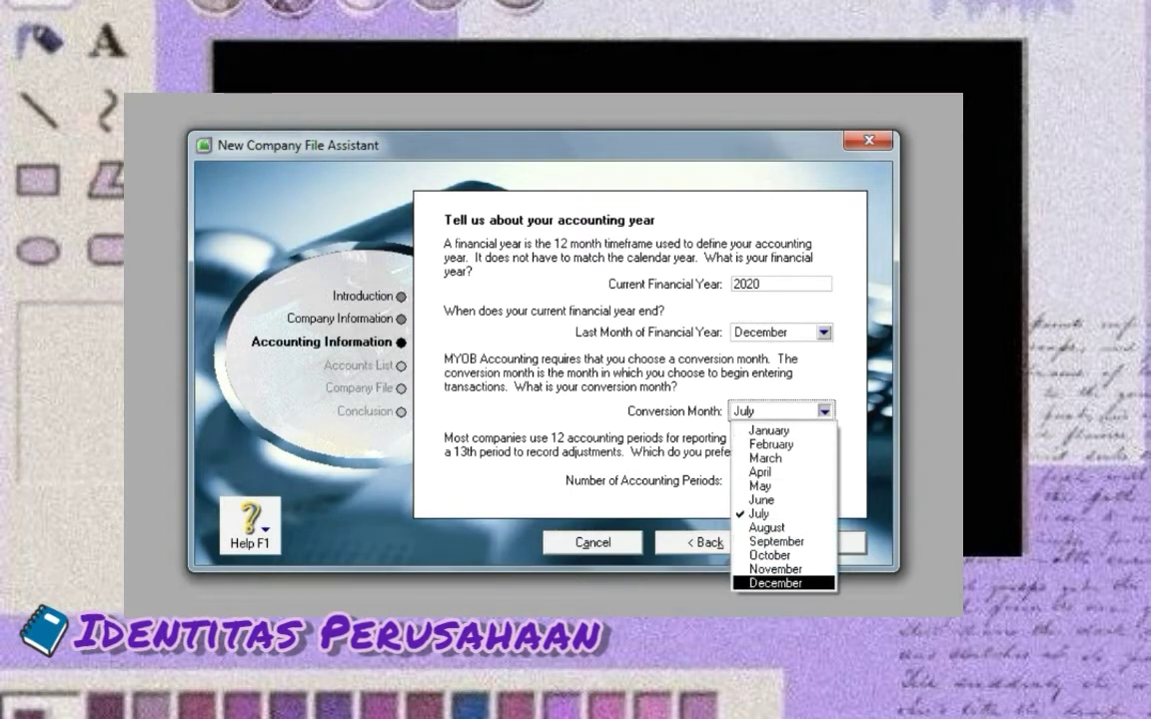
key("Return")
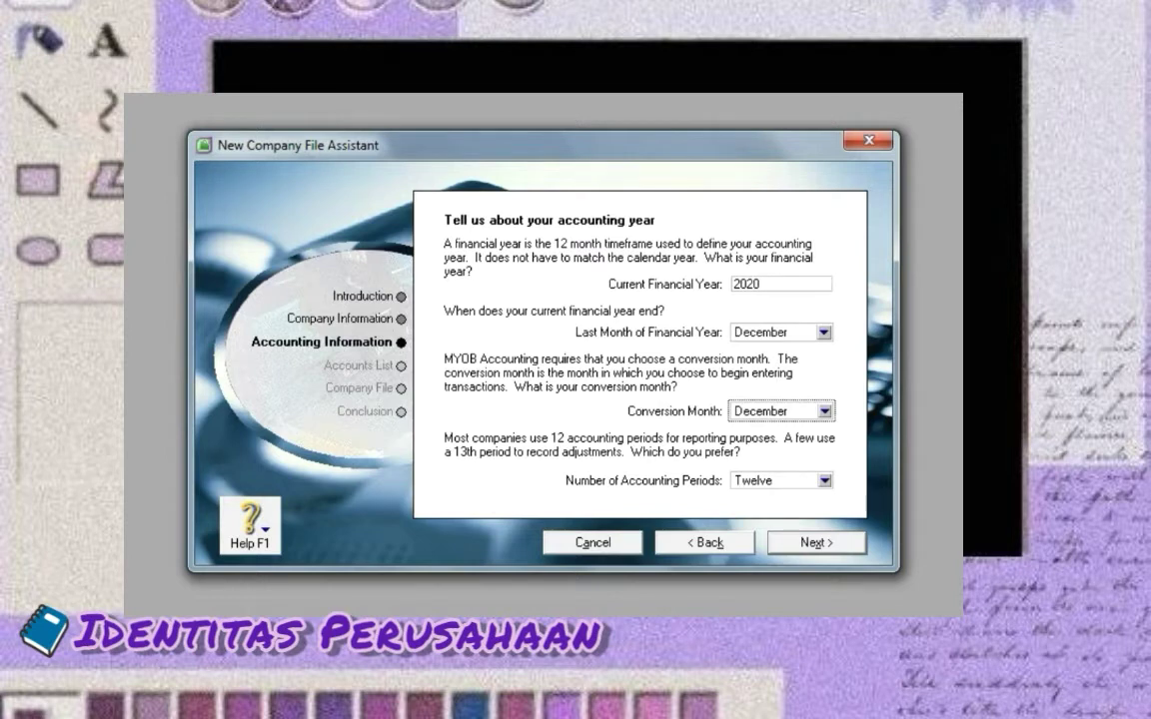
key("Return")
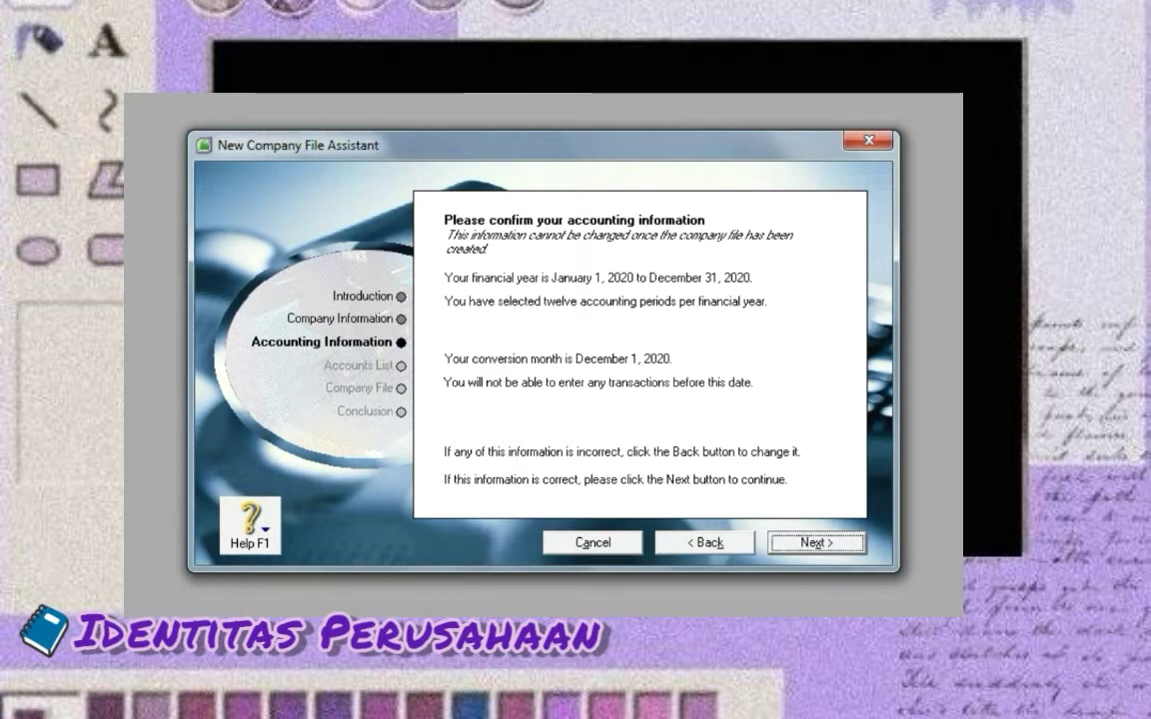
Accept the accounting summary and choose to build your own accounts list
key("Return")
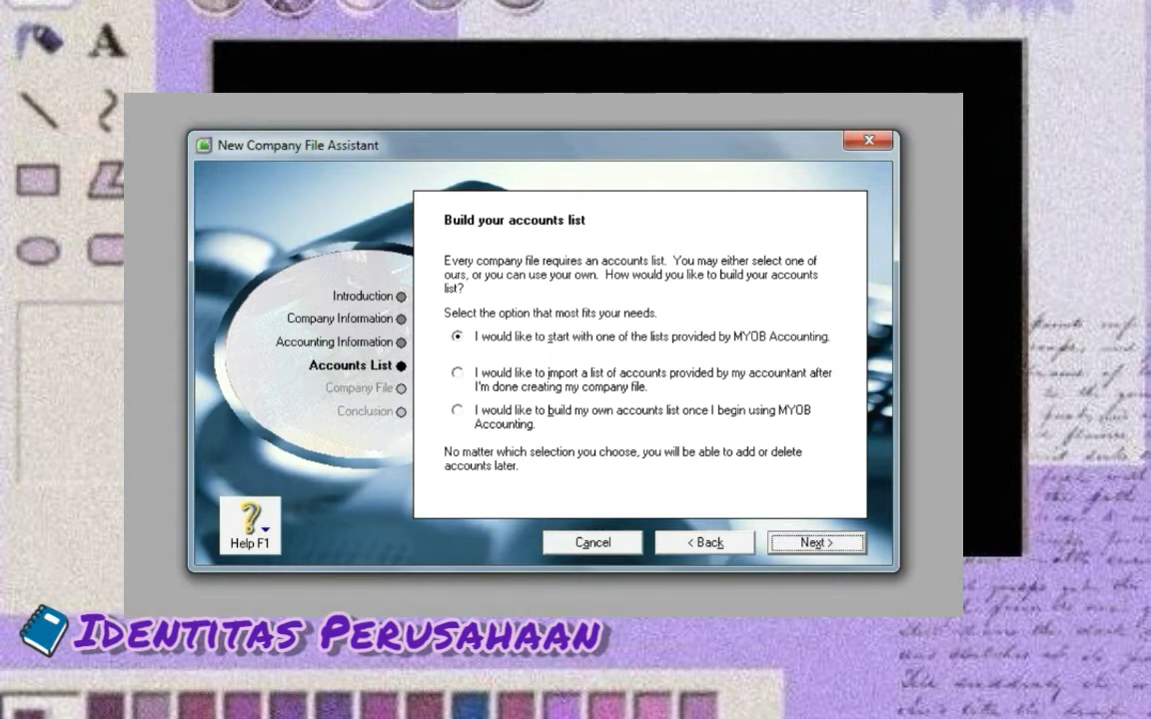
left_click(457, 410)
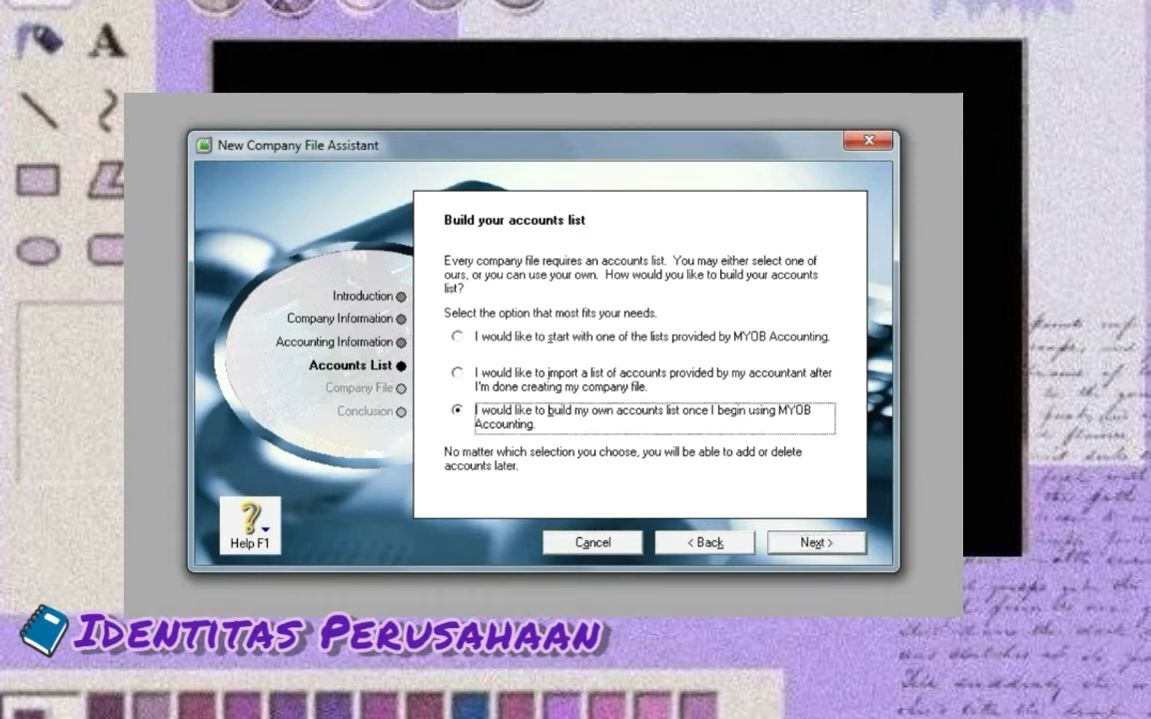
key("Return")
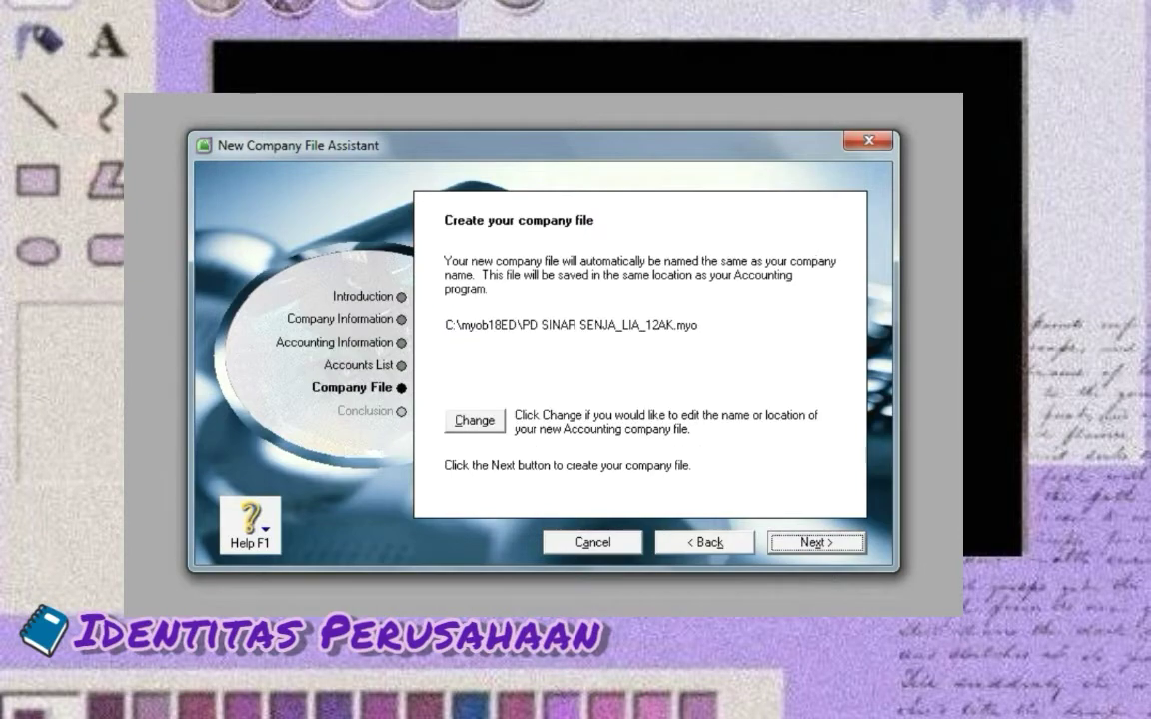
Save the company file in a personal folder under Documents and create it
left_click(474, 420)
left_click(290, 364)
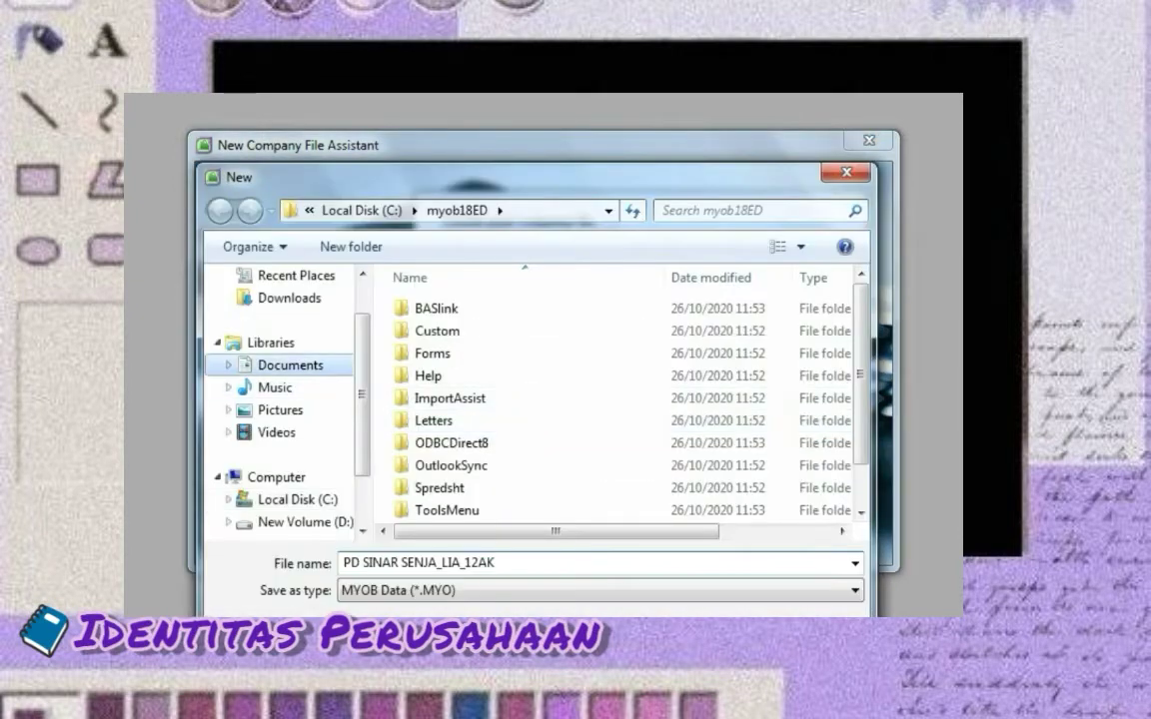
double_click(421, 411)
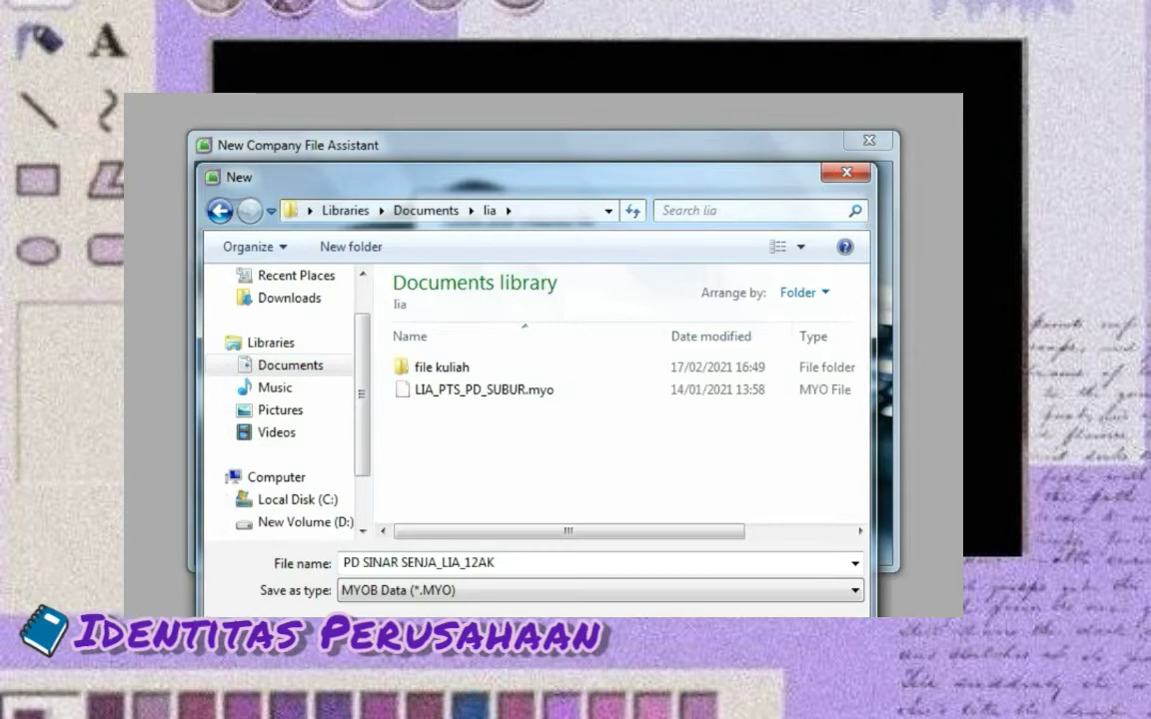
key("Return")
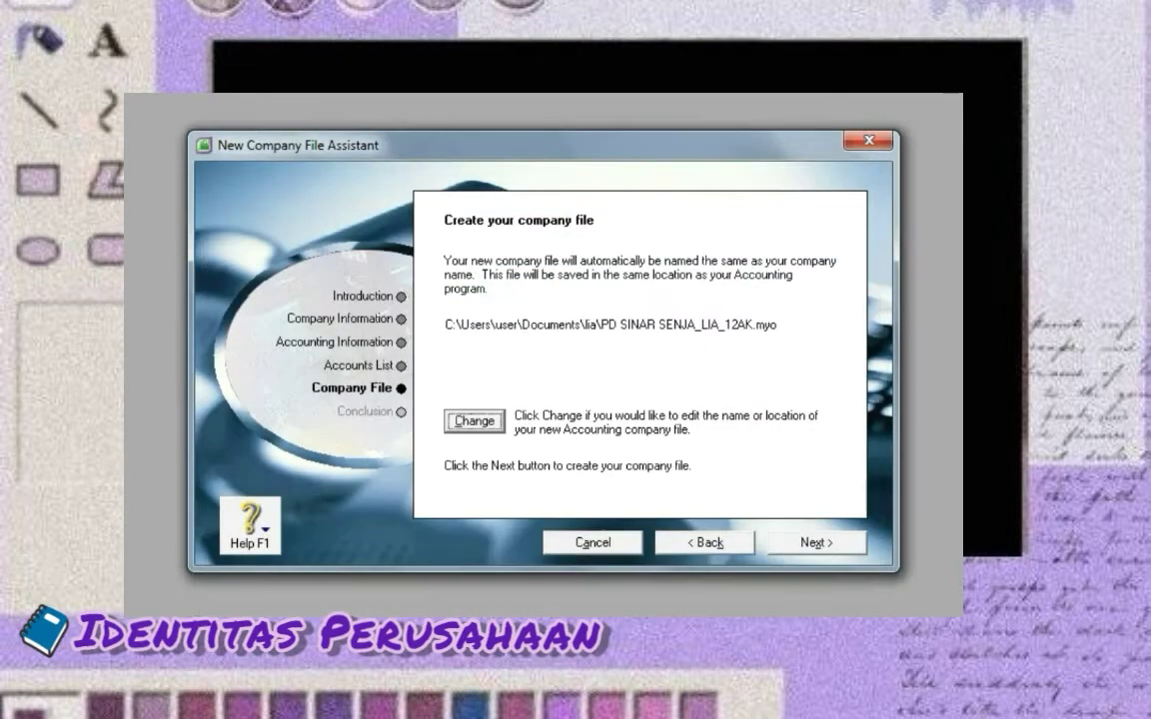
key("Return")
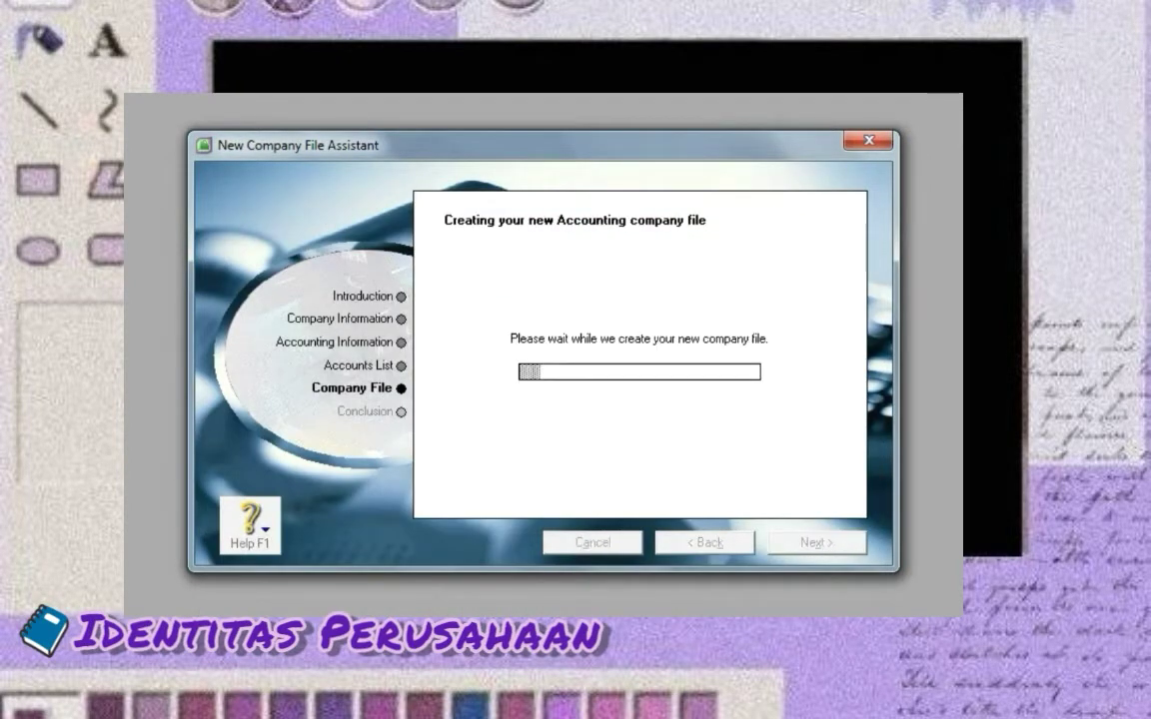
key("Tab")
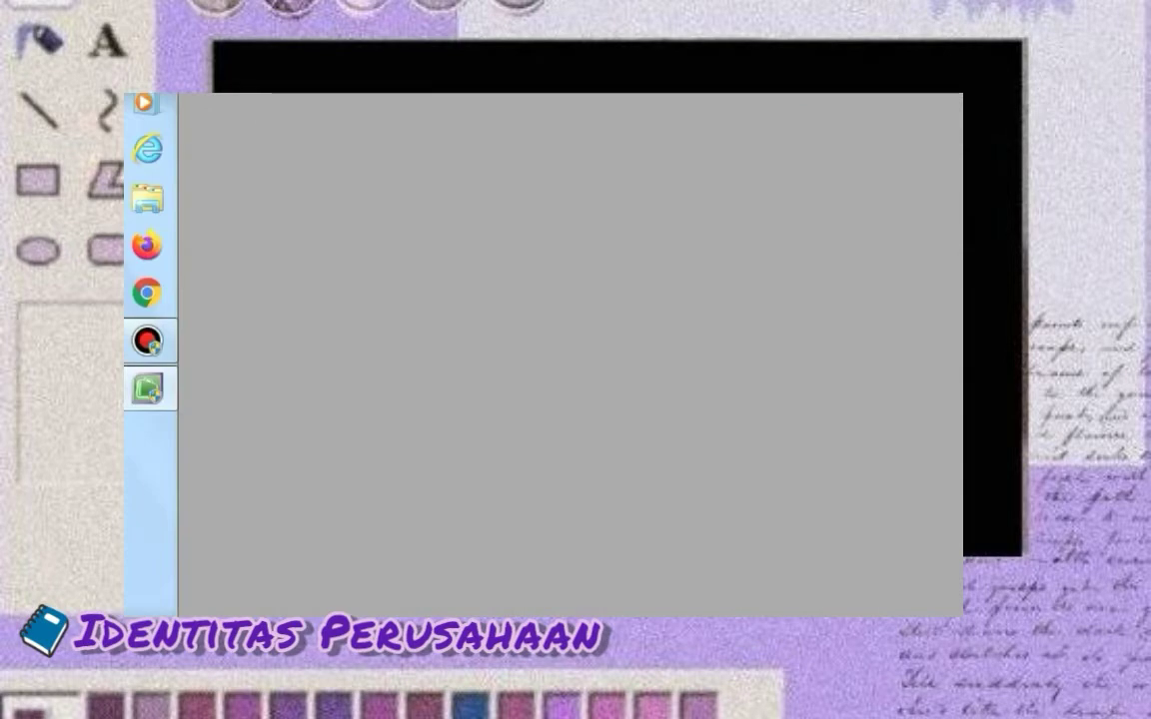
key("Return")
Open account 1-1100 from the Accounts List and rename it 'cash in bank'
left_click(268, 202)
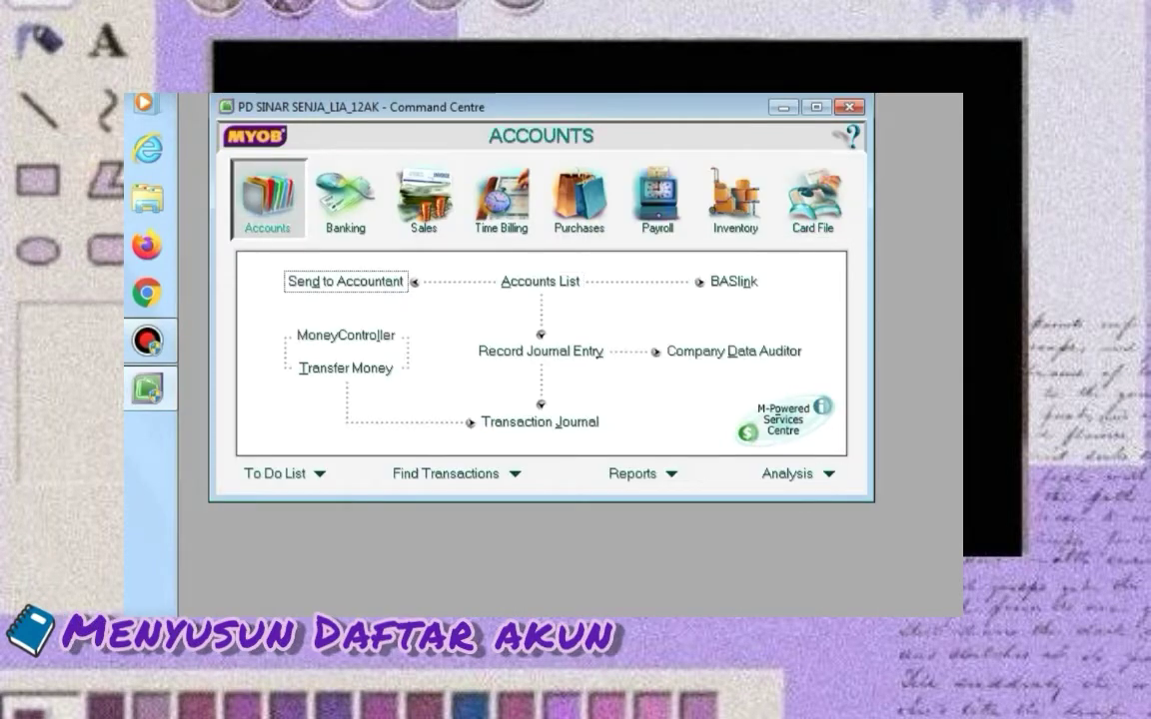
left_click(541, 282)
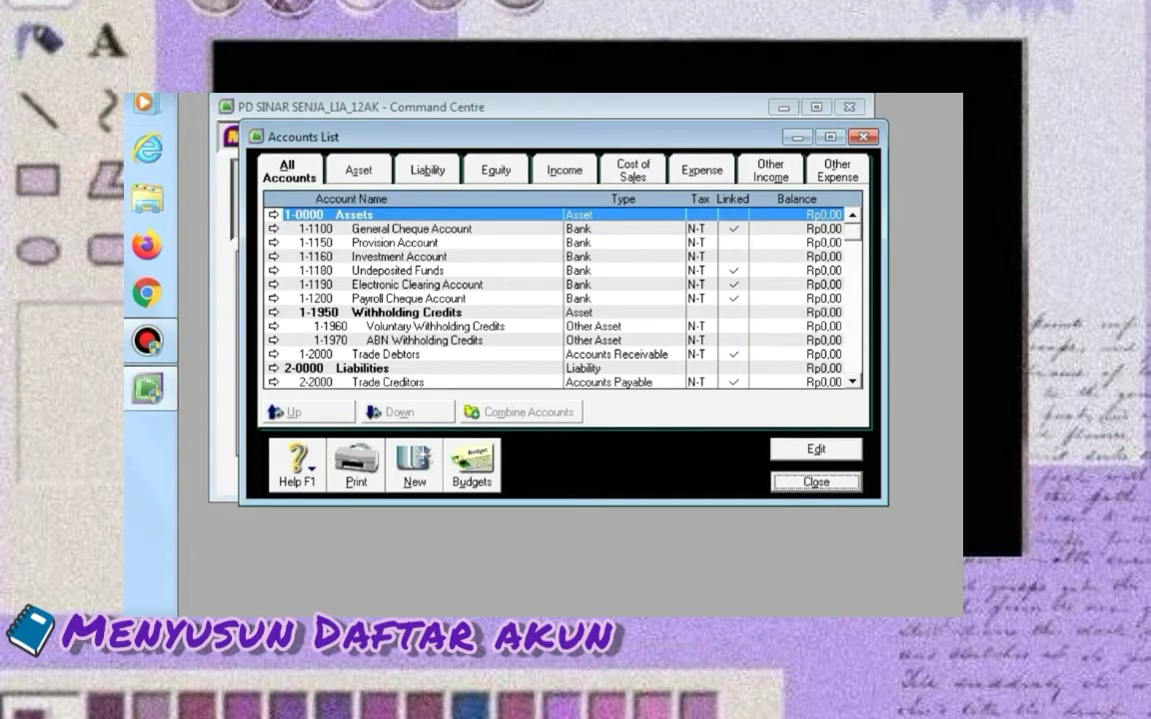
left_click(409, 229)
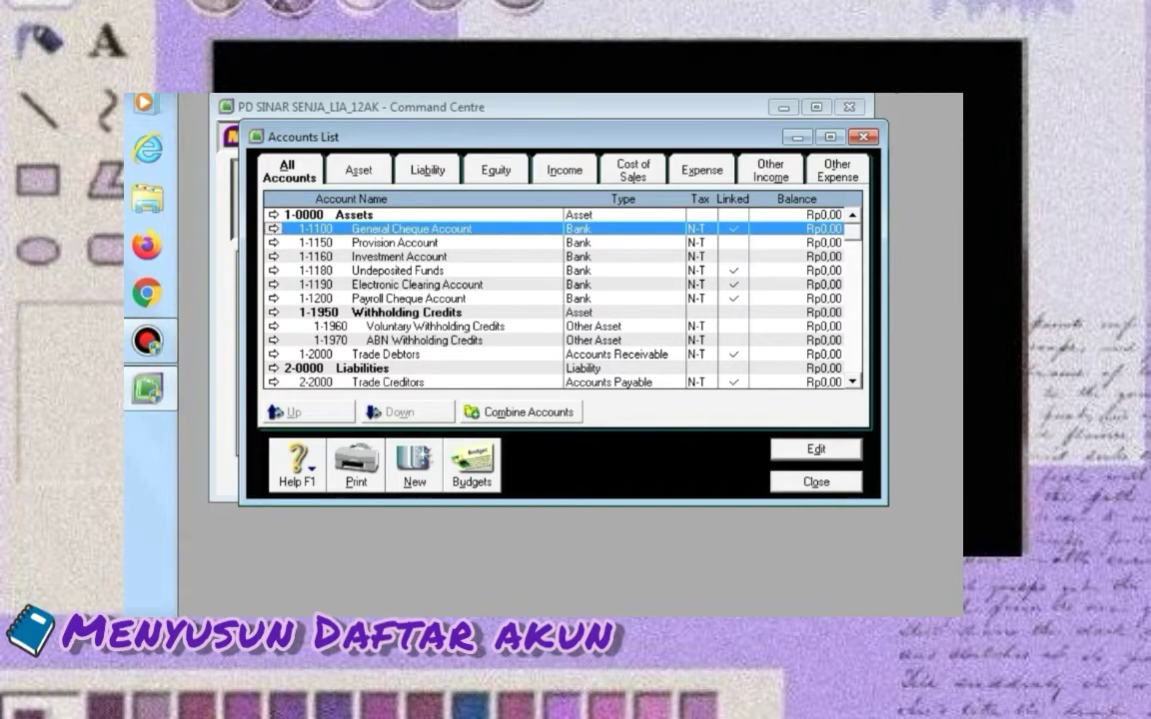
key("Return")
key("Tab")
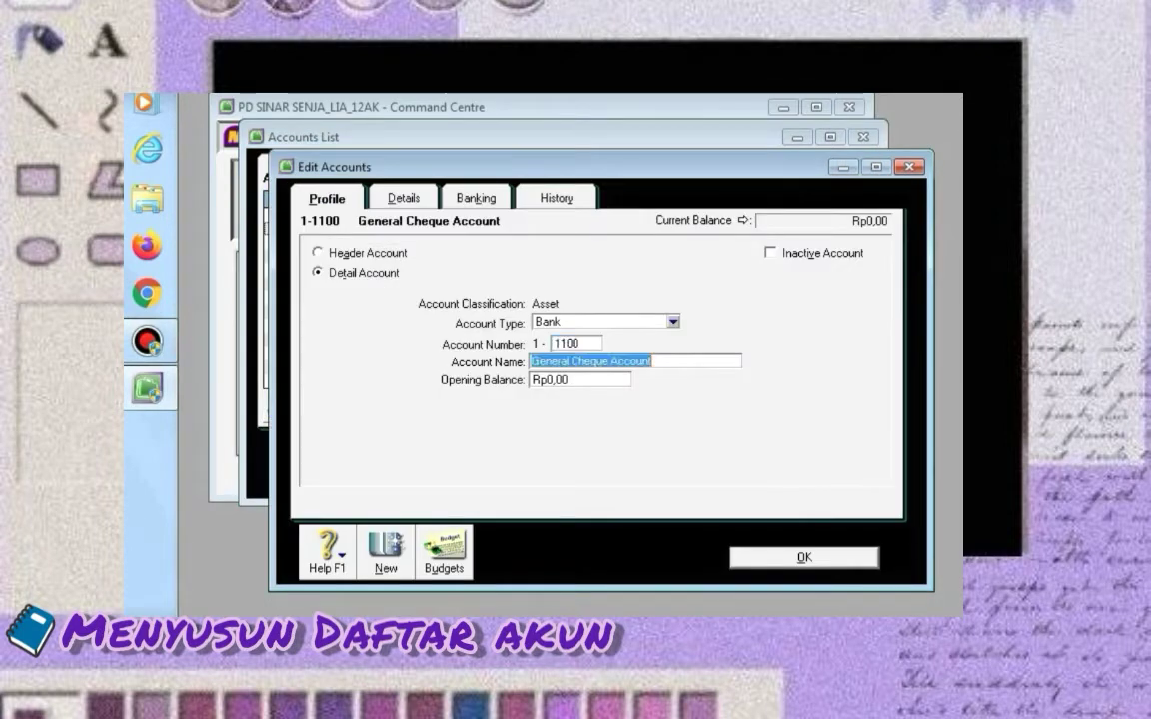
key("BackSpace")
type("cash in bank")
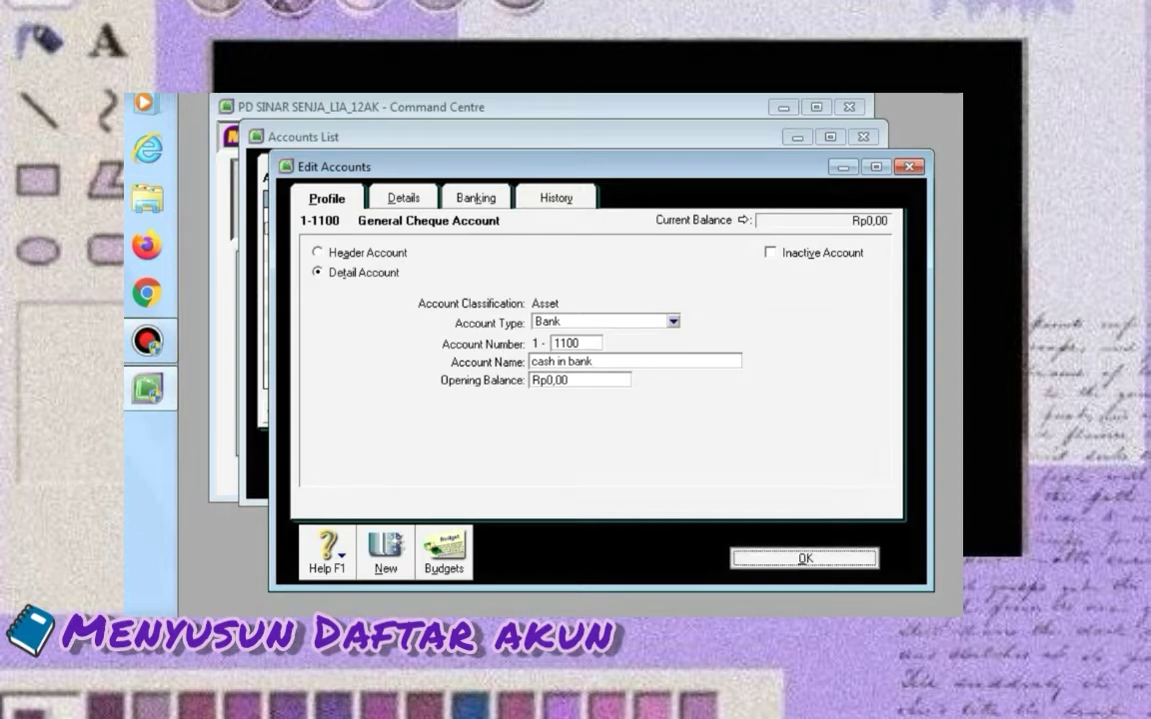
key("Return")
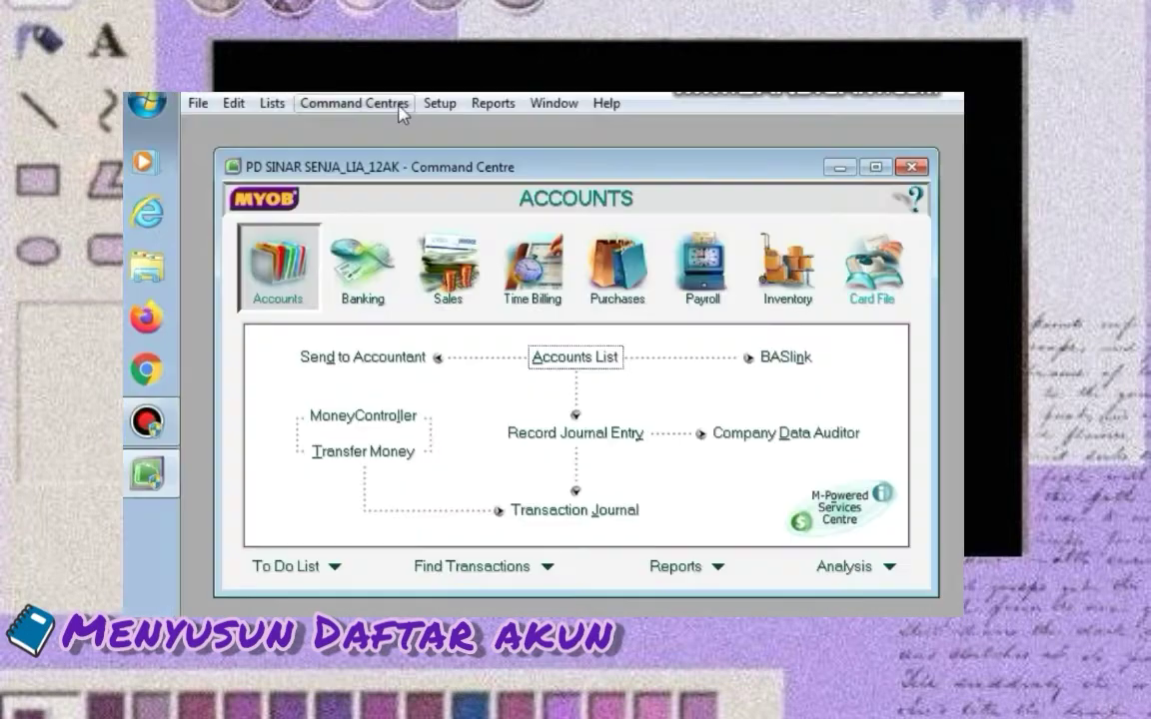
Open the Tax Code List from Lists and maximize it
left_click(271, 104)
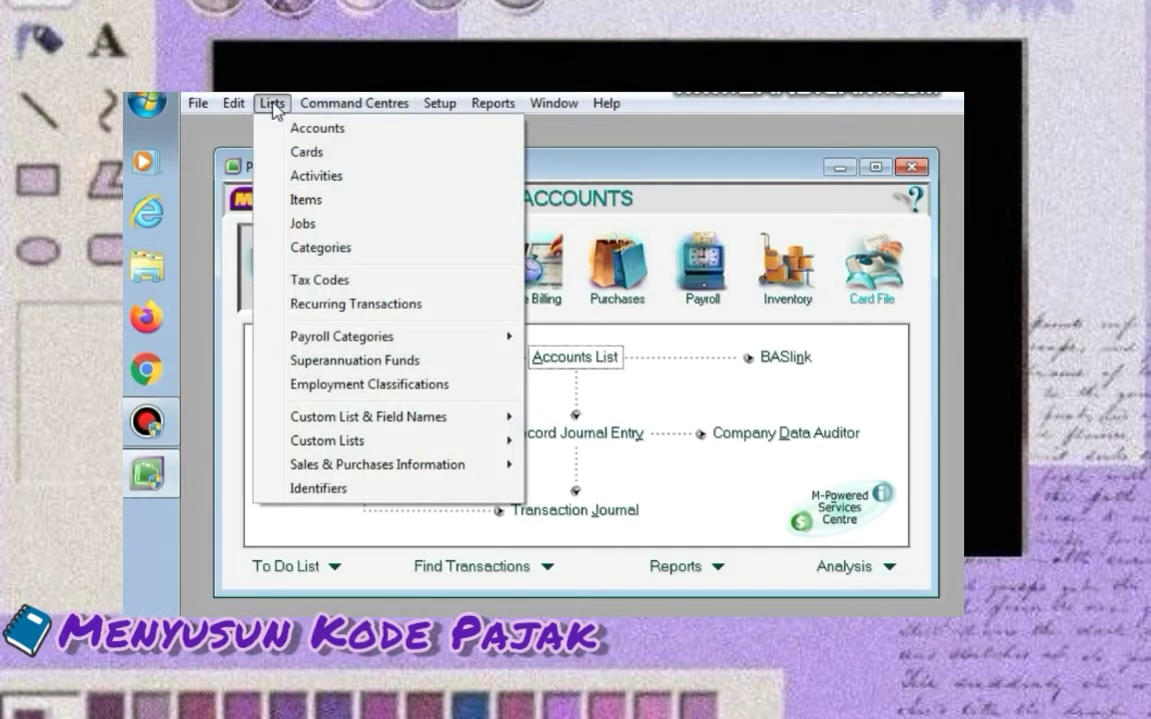
left_click(309, 279)
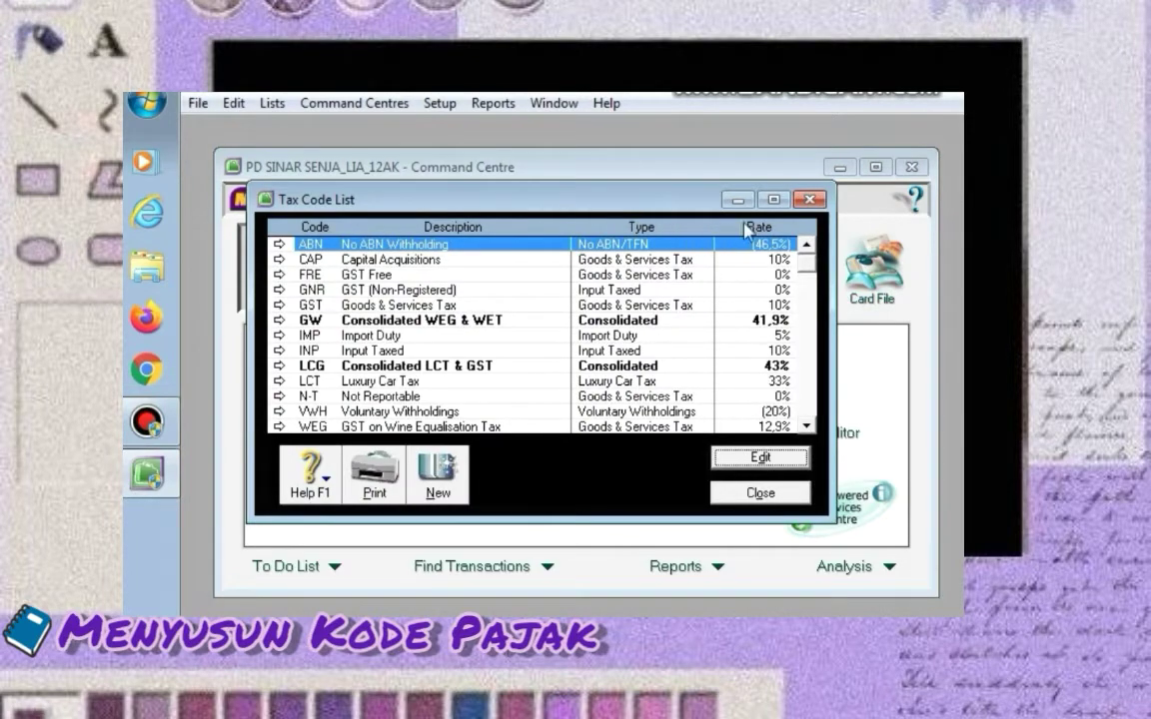
left_click(780, 204)
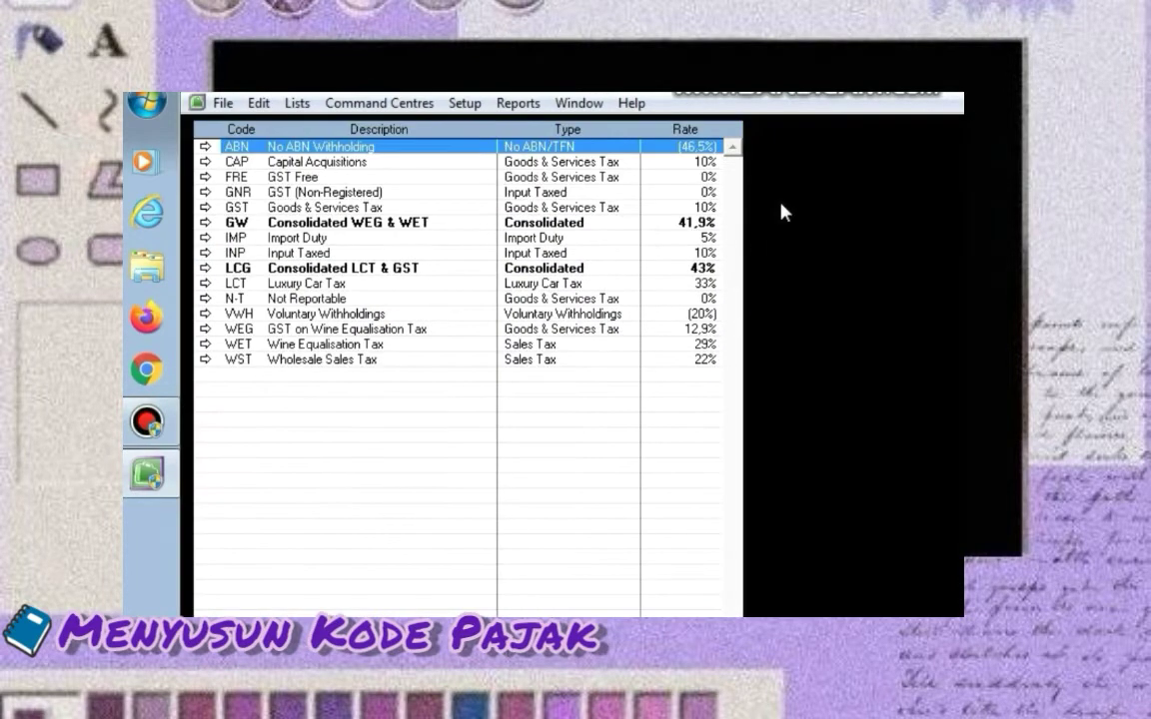
Delete each unwanted tax code, including WST, leaving only GST and N-T
right_click(241, 146)
left_click(300, 175)
right_click(241, 146)
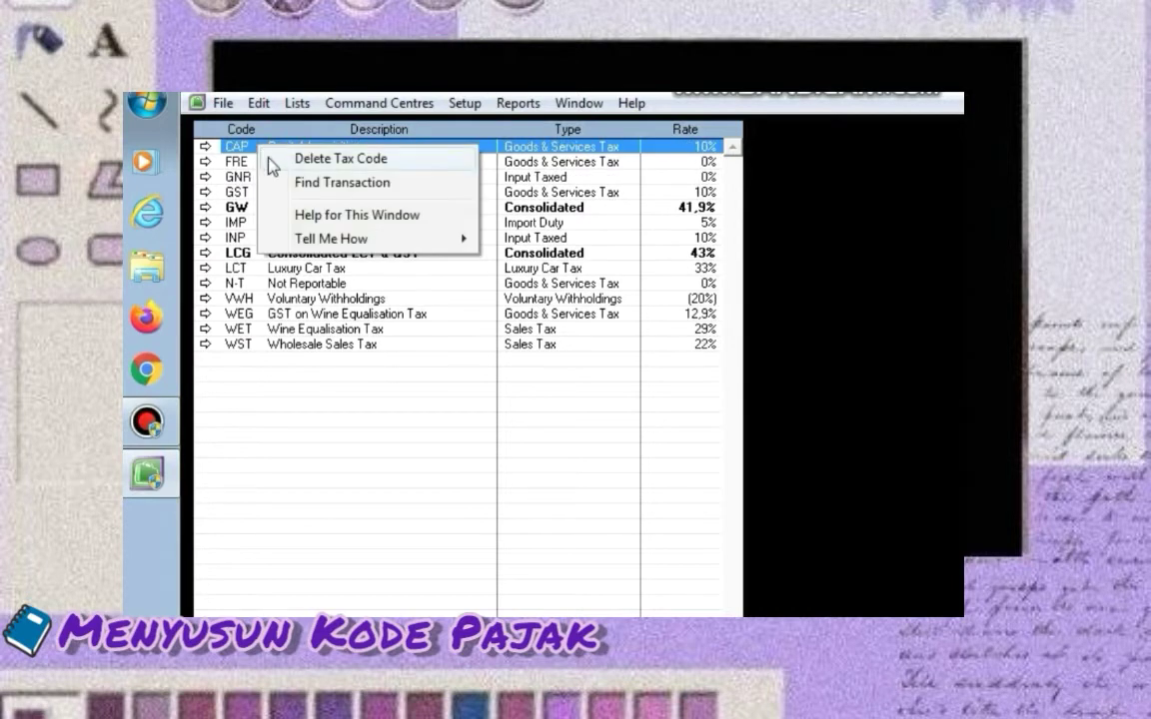
left_click(300, 174)
right_click(240, 146)
left_click(299, 175)
left_click(300, 175)
right_click(267, 162)
left_click(268, 175)
right_click(258, 162)
left_click(267, 177)
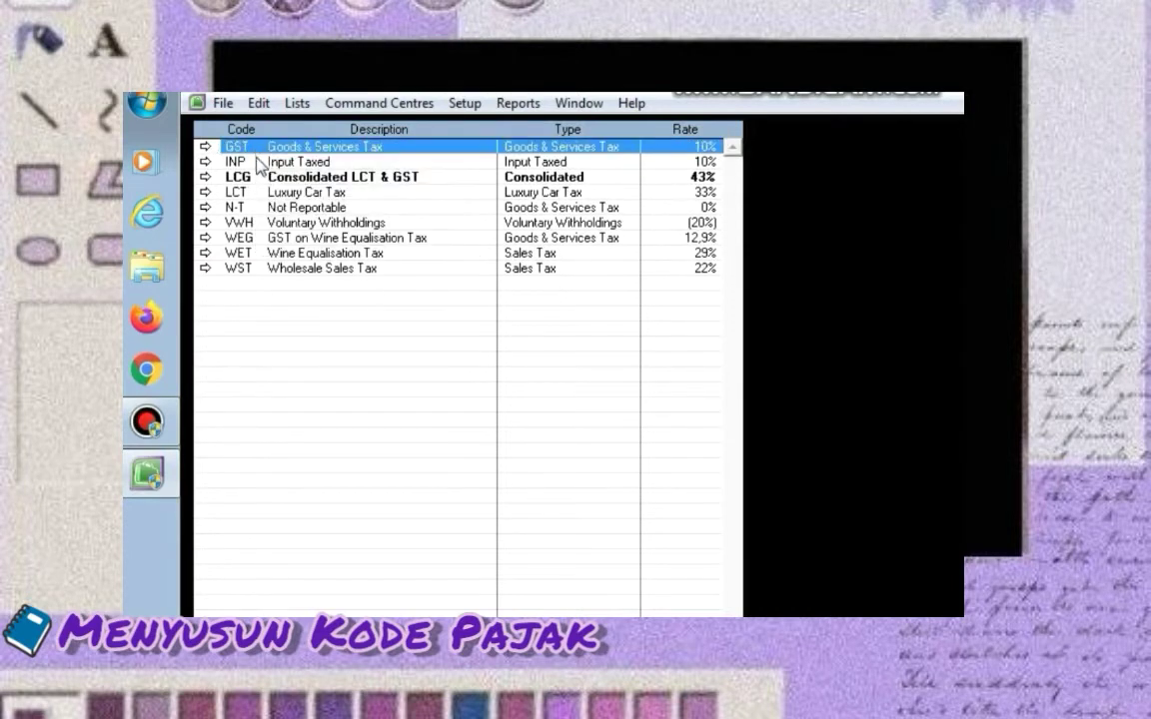
right_click(258, 161)
left_click(268, 177)
right_click(258, 162)
left_click(267, 176)
right_click(258, 162)
left_click(267, 177)
right_click(258, 177)
left_click(267, 192)
right_click(258, 177)
left_click(267, 192)
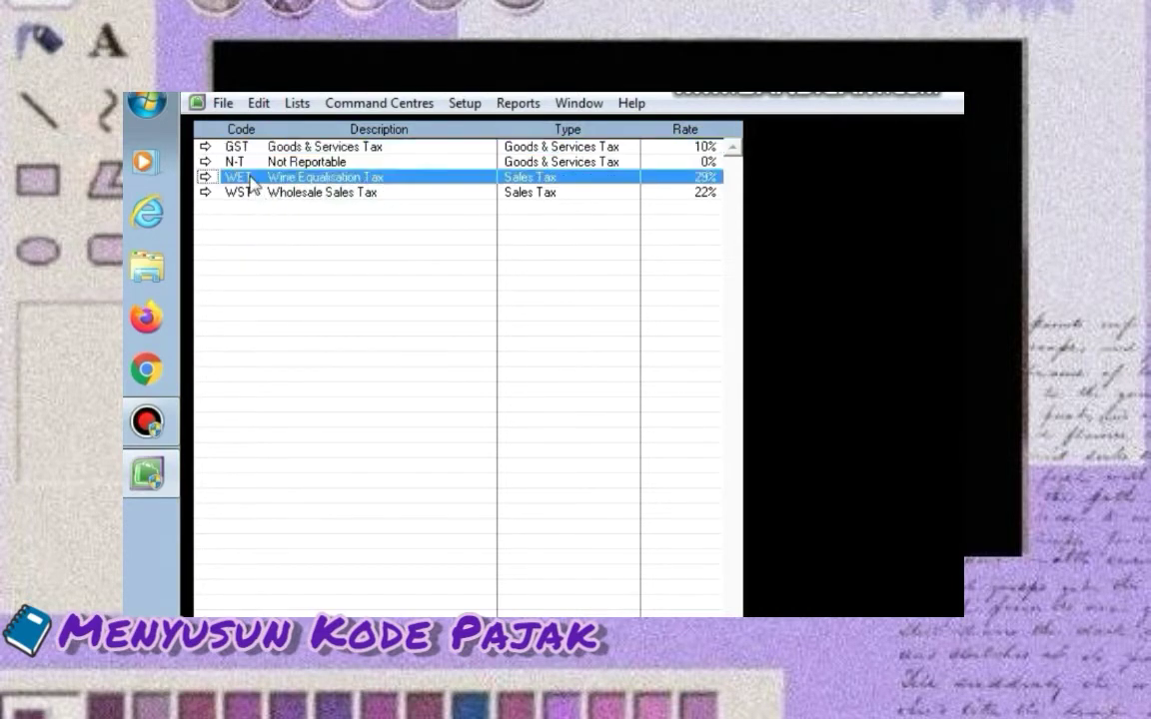
right_click(258, 177)
left_click(268, 192)
right_click(258, 176)
left_click(281, 192)
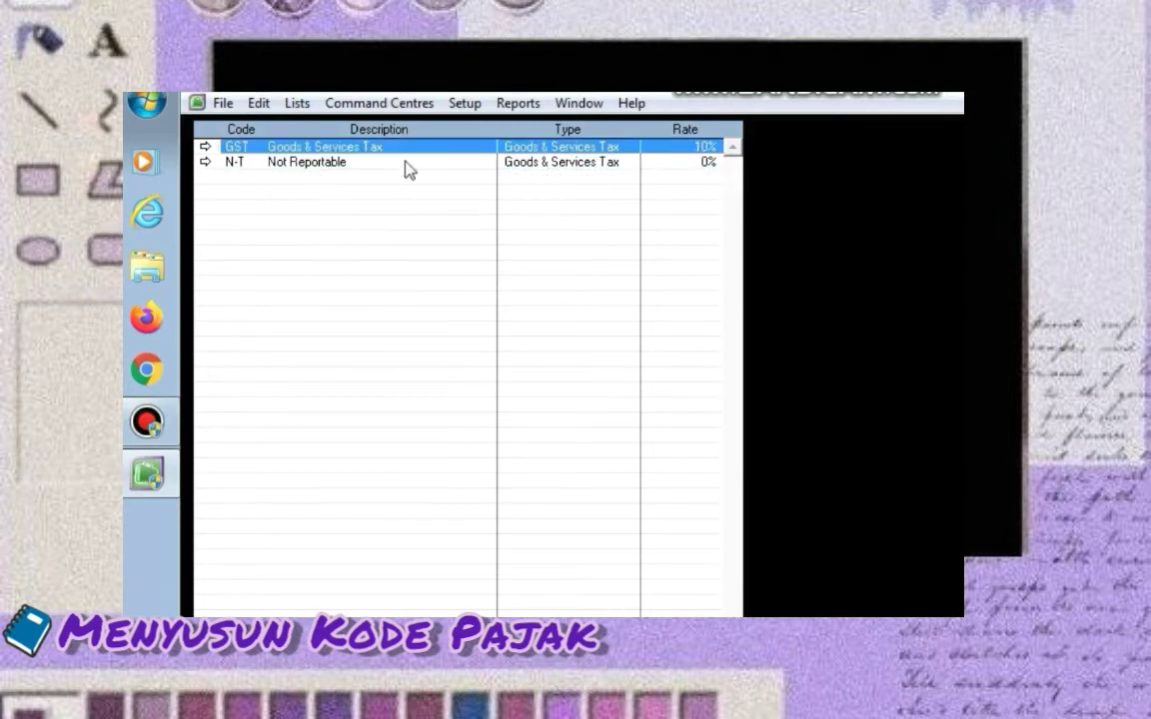
Change the GST code to PPN with description 'Pajak Pertambahan Nilai'
double_click(404, 148)
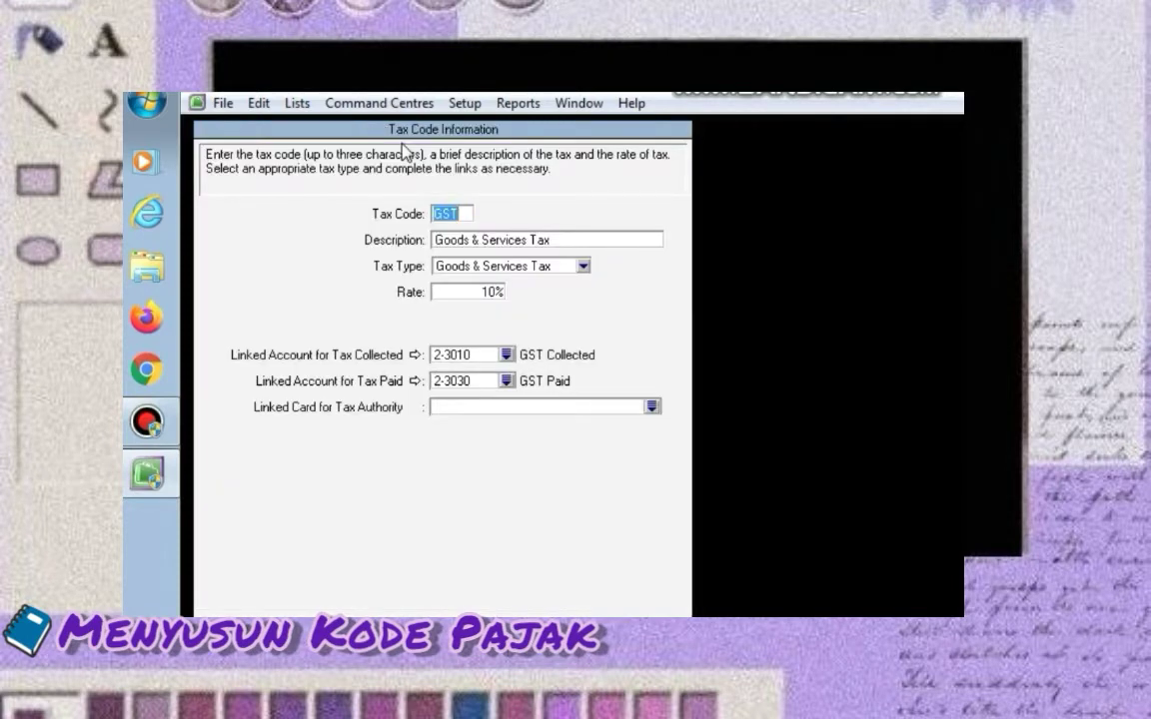
type("PPN")
left_click(545, 247)
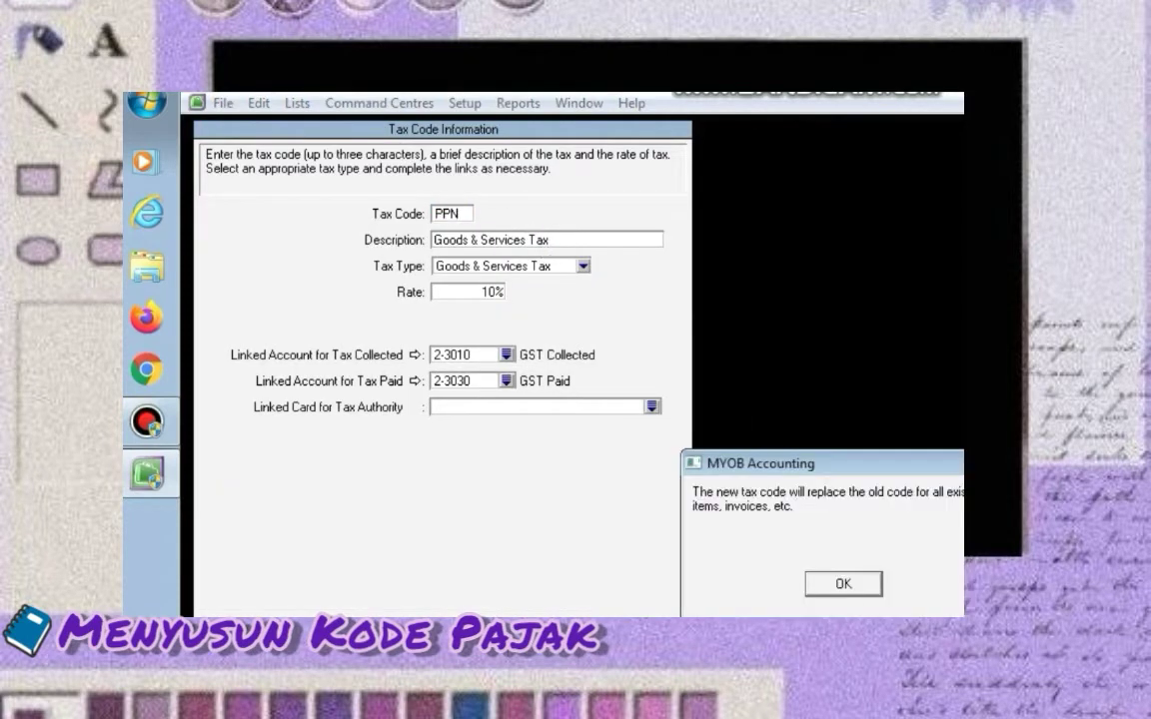
left_click(845, 588)
type("Pajak")
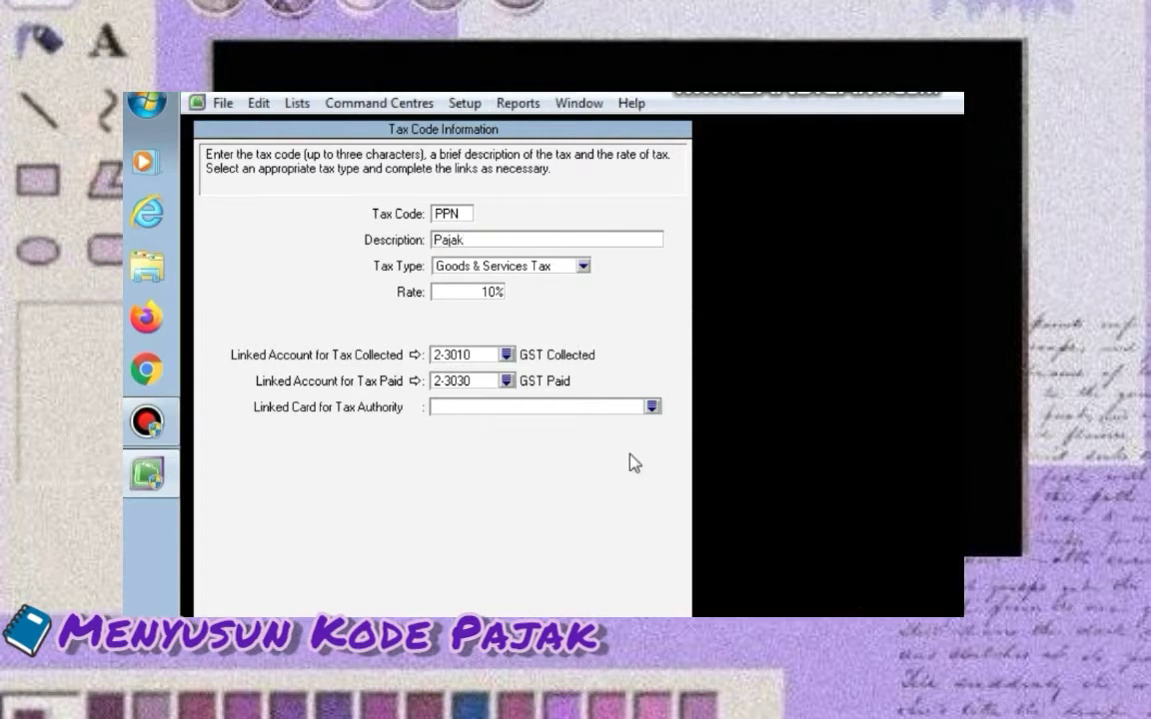
type(" Pertambahan Nilai")
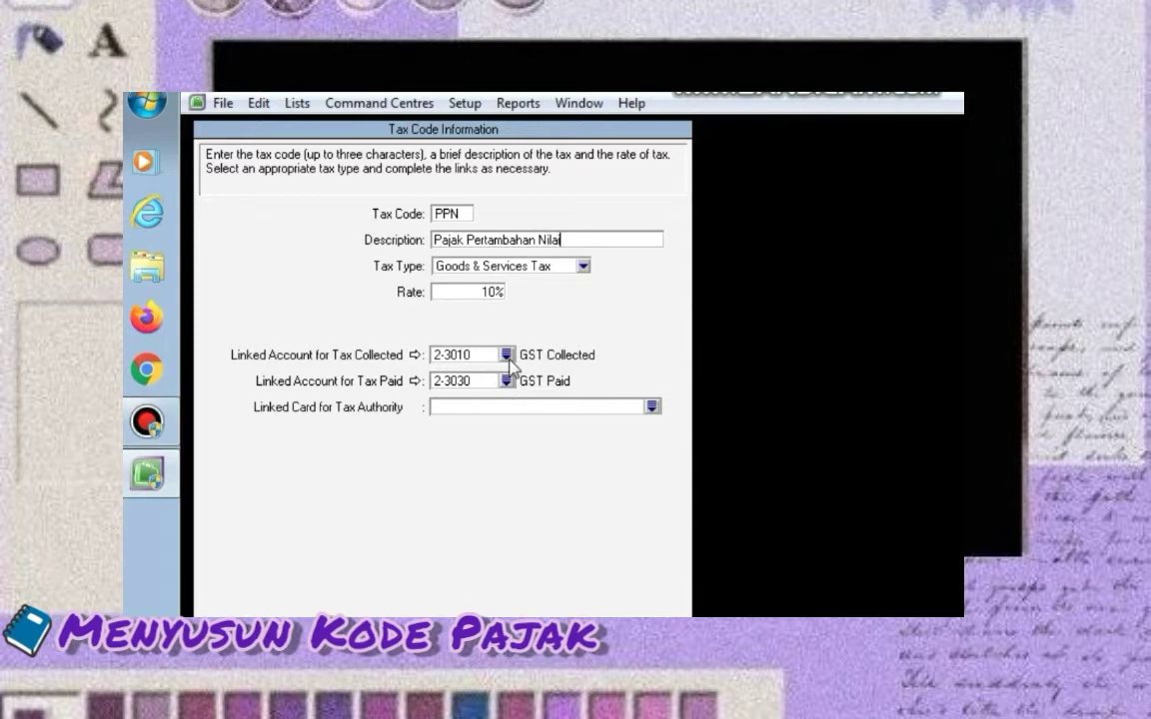
Link PPN's tax collected to 2-1400 VAT Out and tax paid to 1-1900 VAT In
left_click(506, 356)
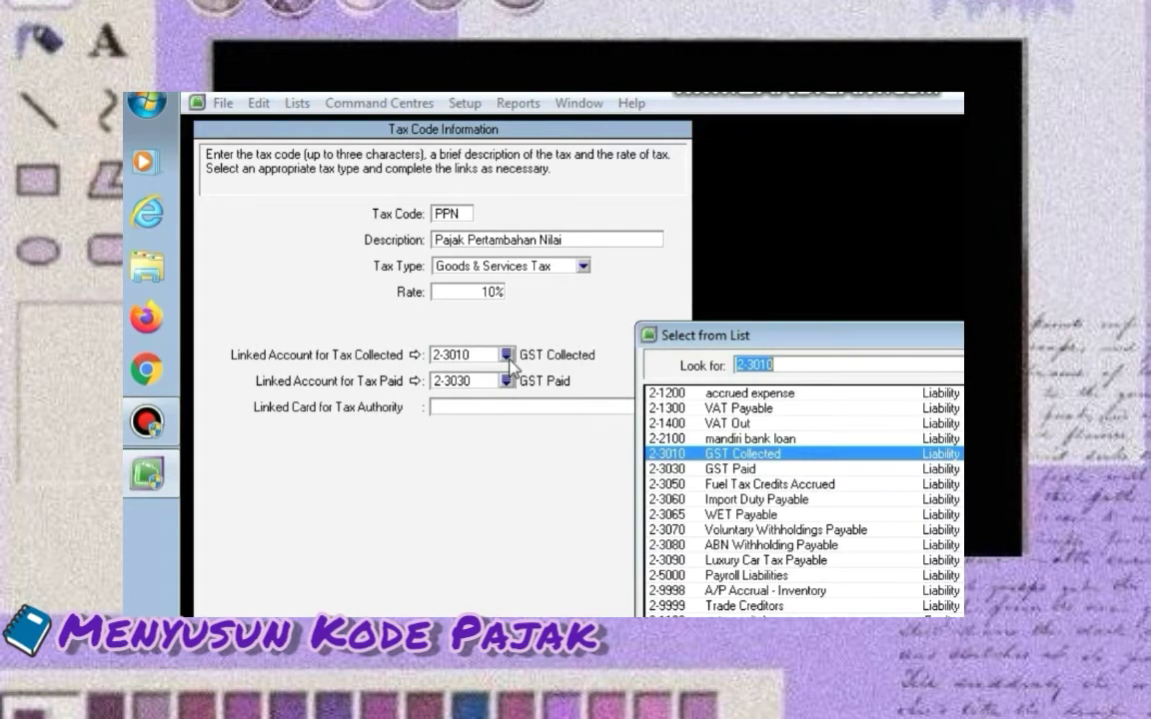
left_click(729, 428)
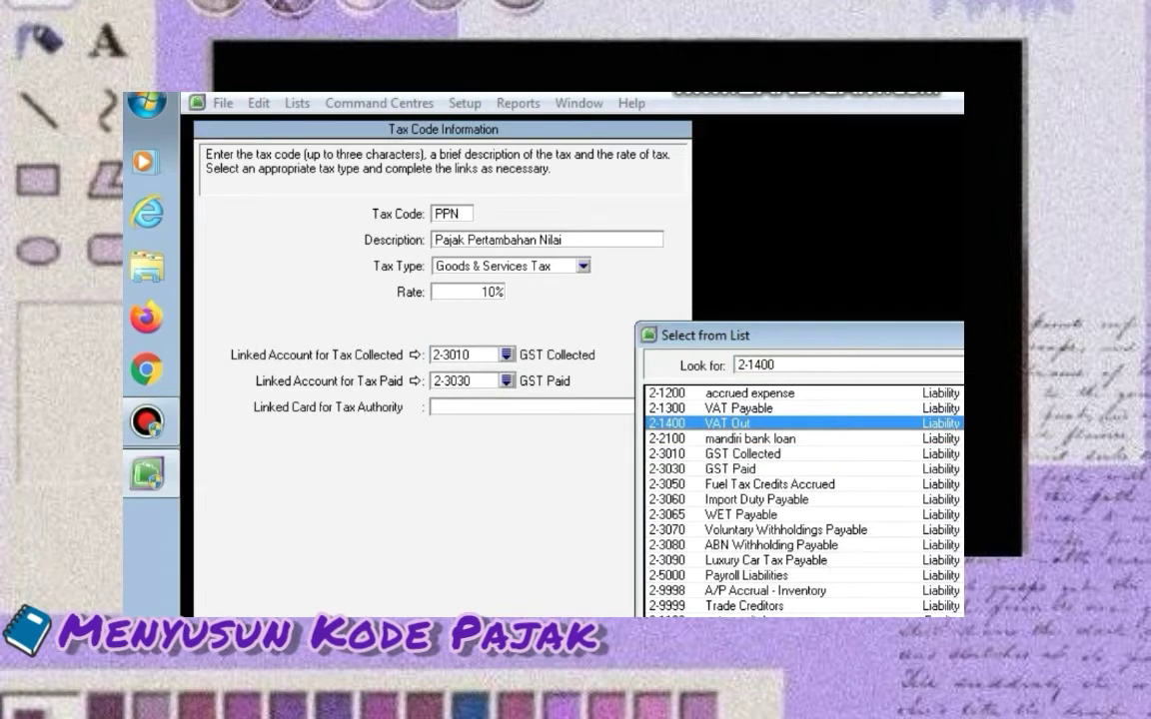
key("Return")
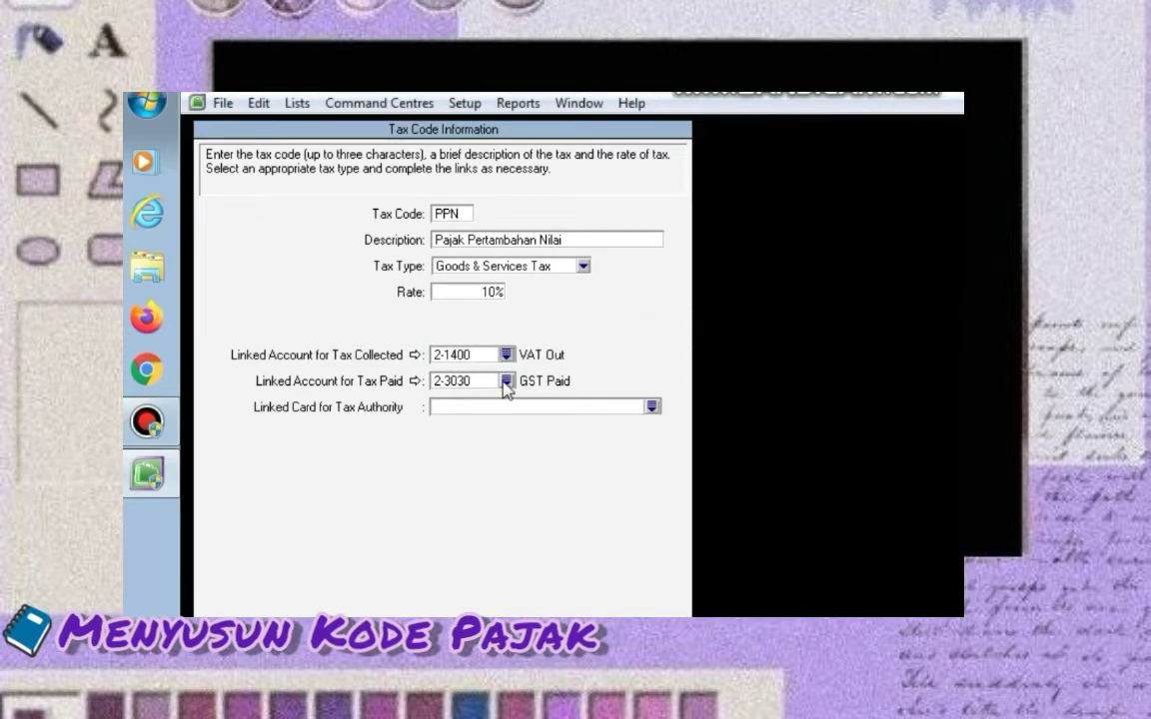
left_click(506, 380)
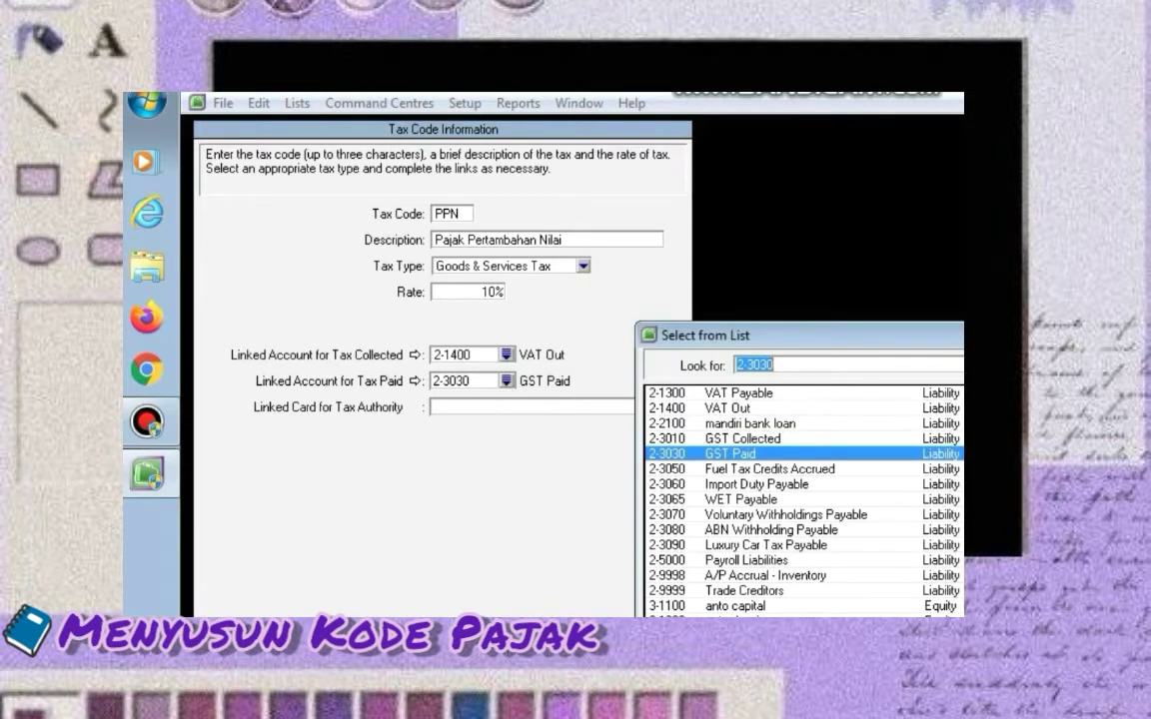
scroll(799, 499, "up", 4)
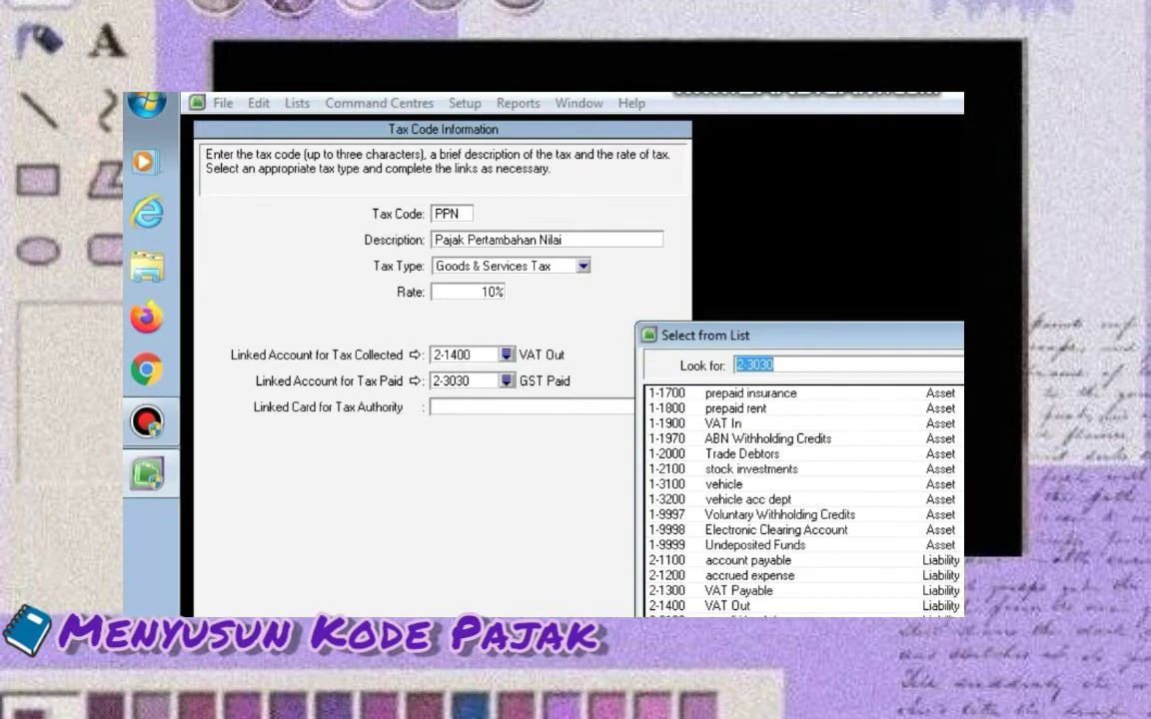
left_click(956, 424)
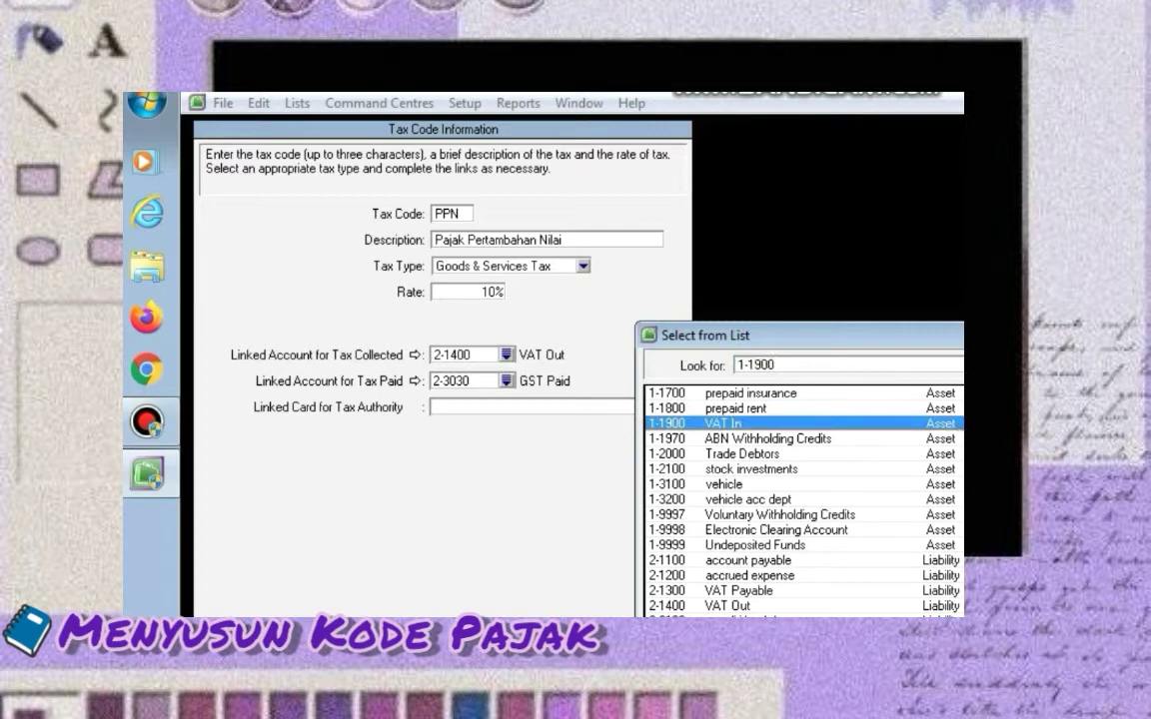
key("Return")
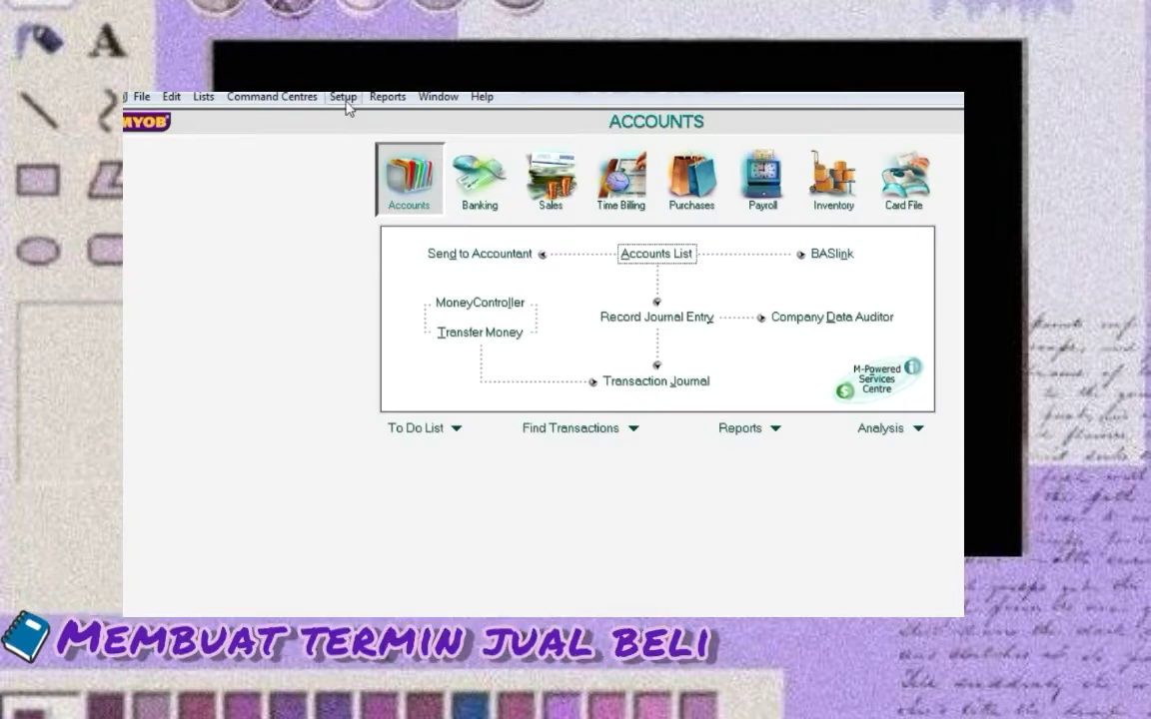
left_click(344, 99)
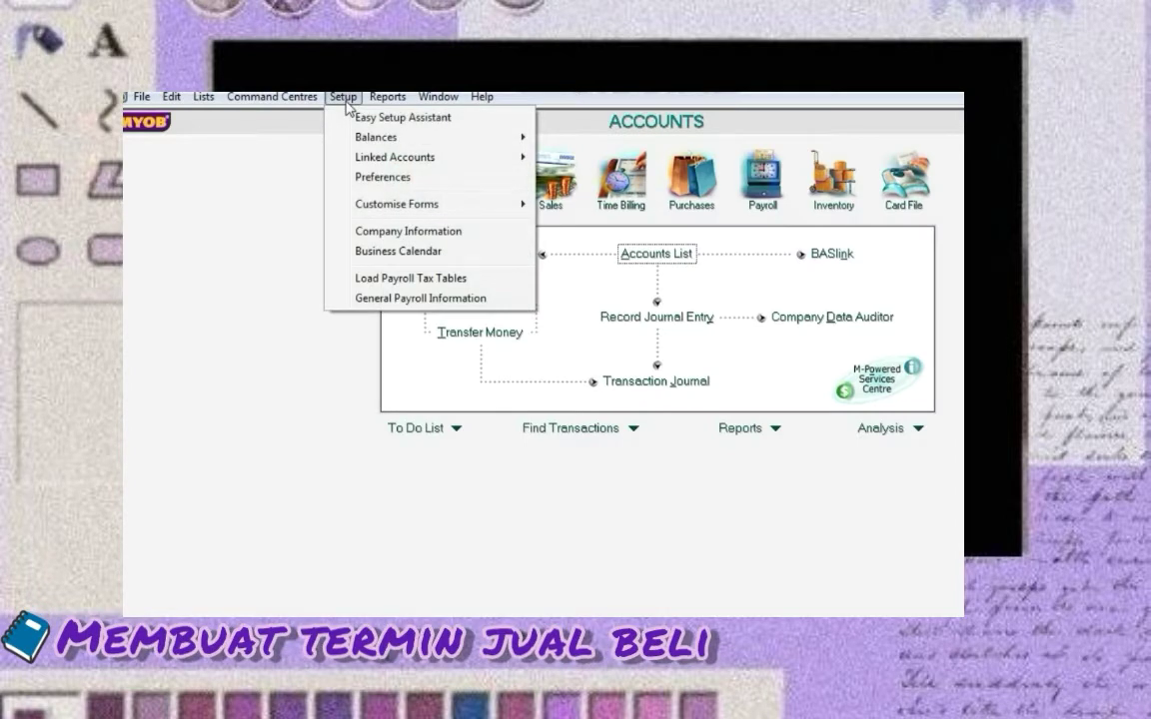
Set default customer terms to due in a given number of days: 4% within 10, net 30
left_click(363, 178)
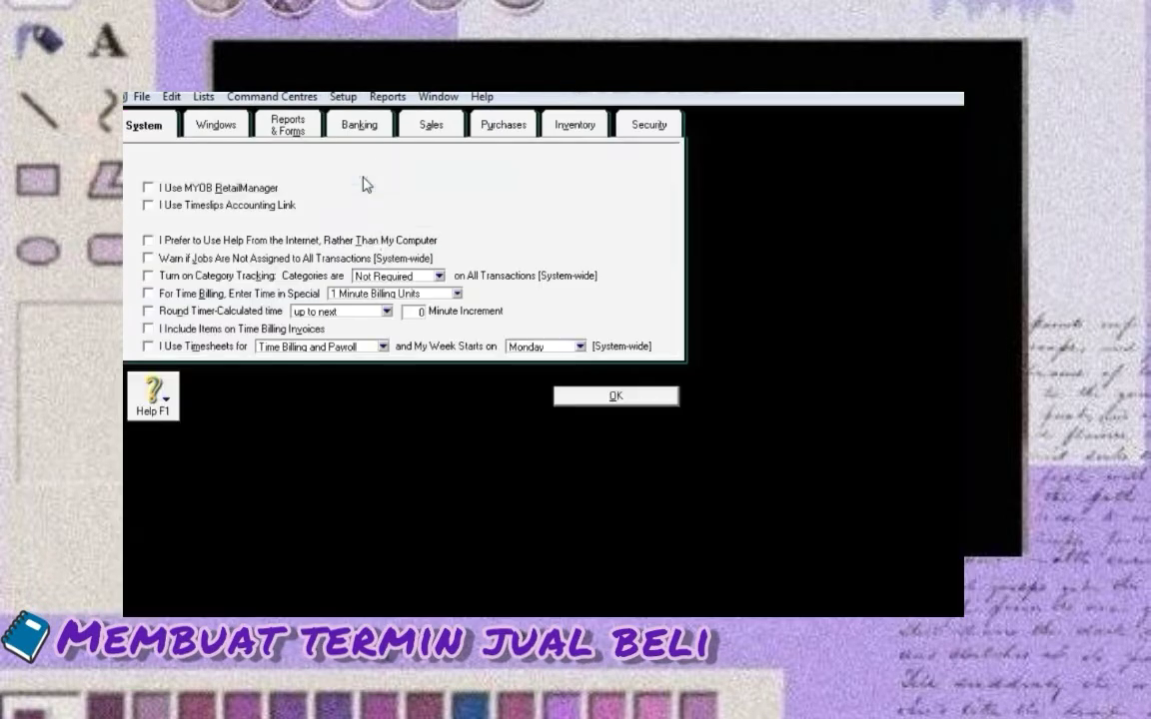
left_click(435, 128)
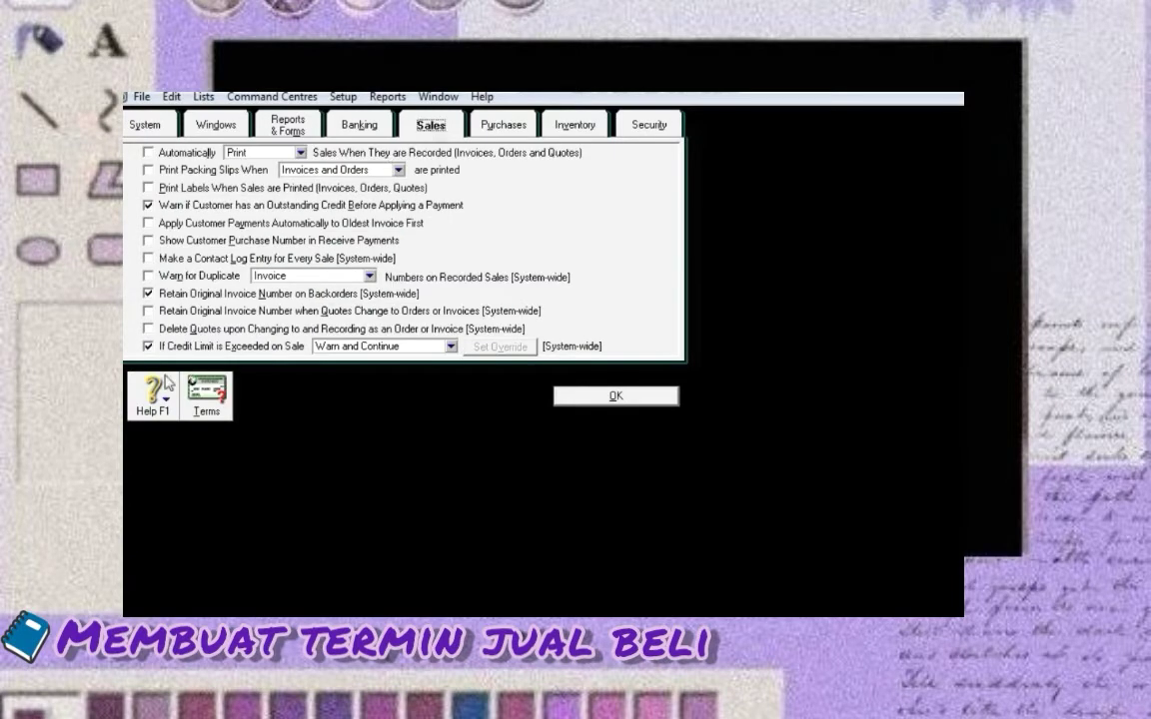
left_click(206, 395)
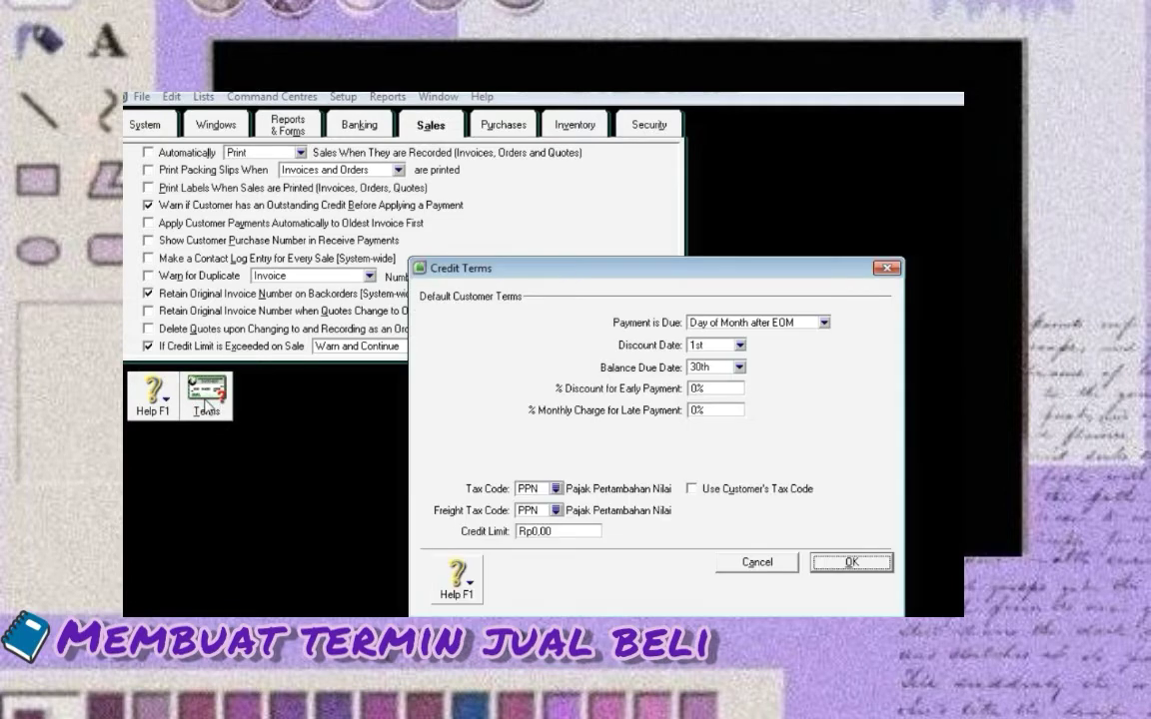
left_click(824, 323)
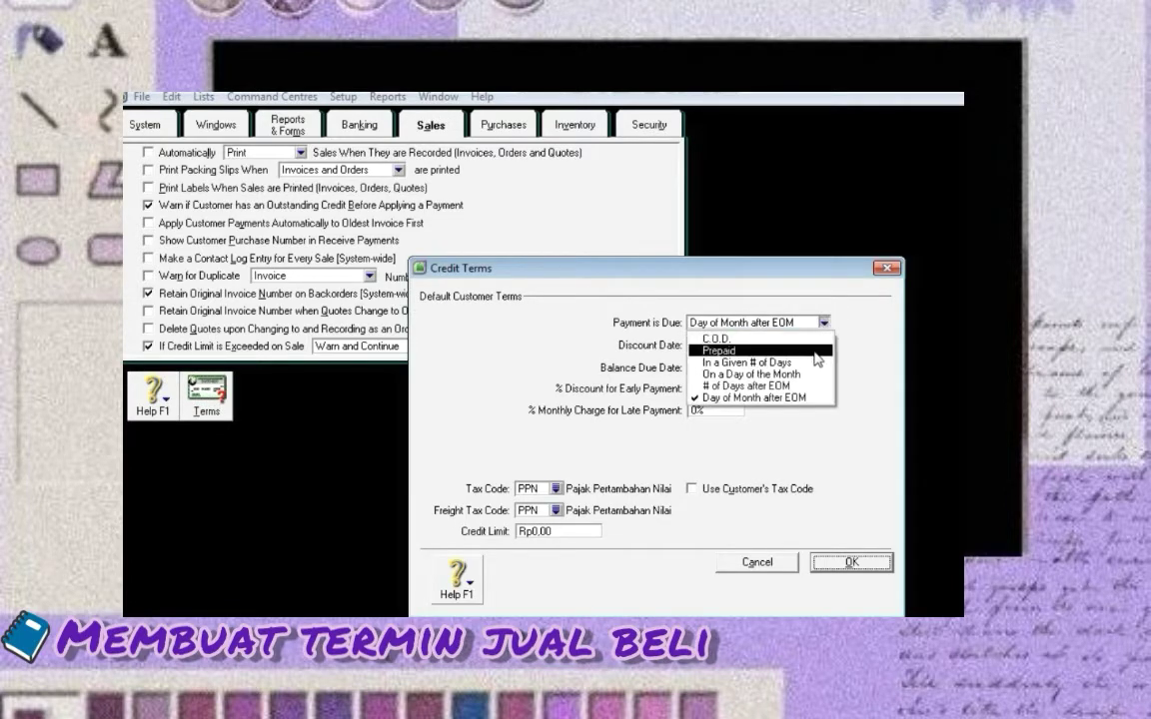
left_click(746, 361)
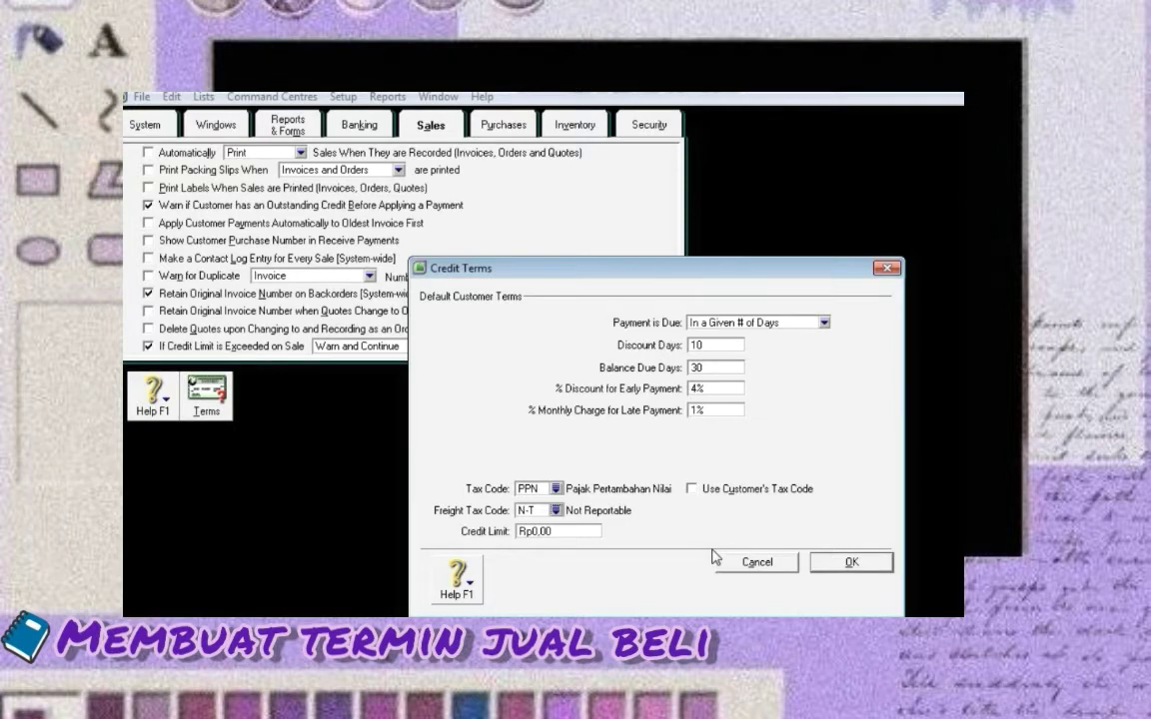
left_click(835, 563)
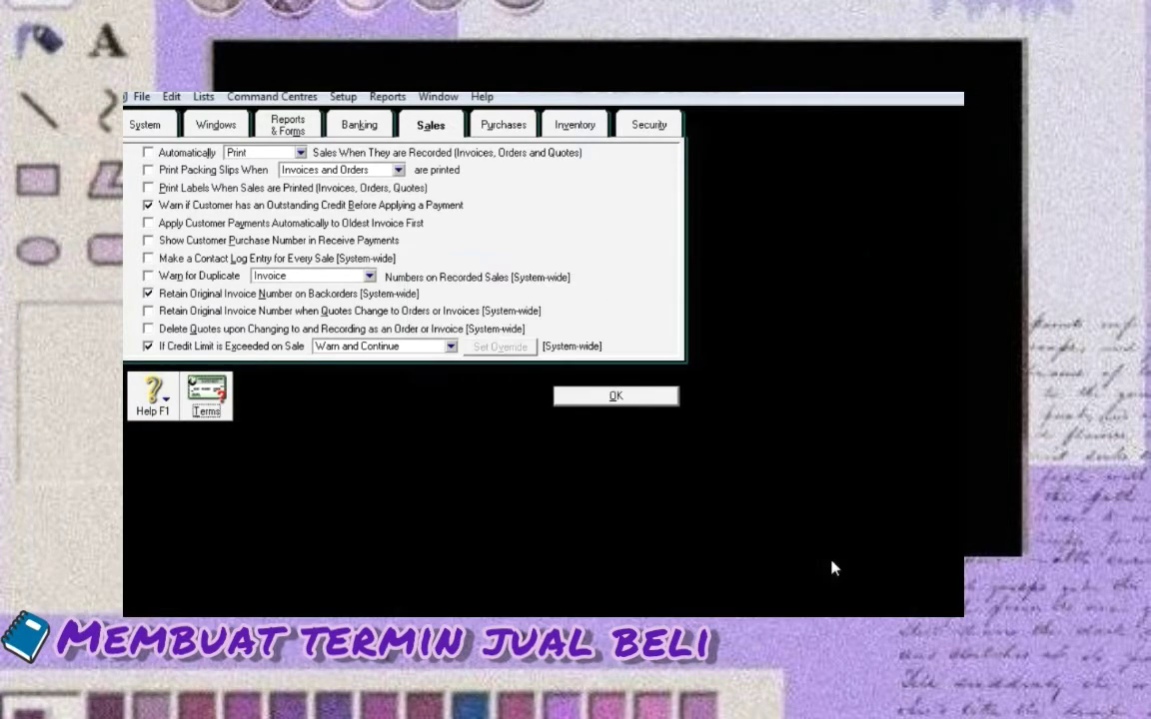
Make default supplier payments due in a given number of days and save the preferences
left_click(504, 122)
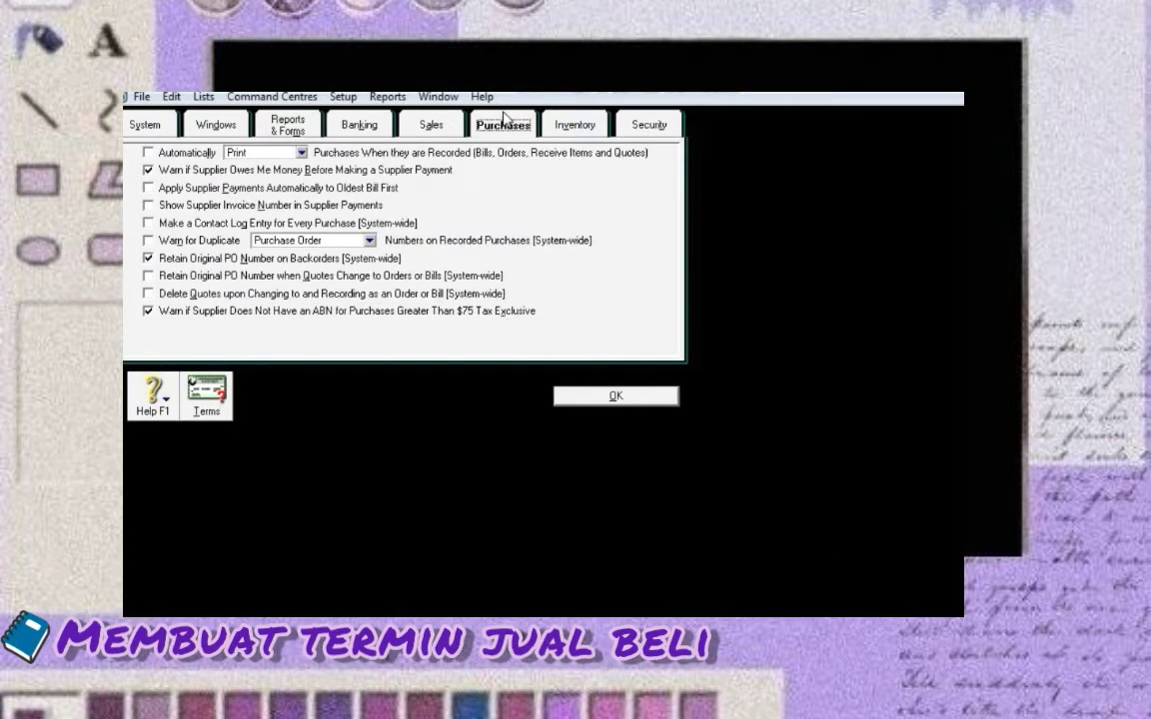
left_click(220, 397)
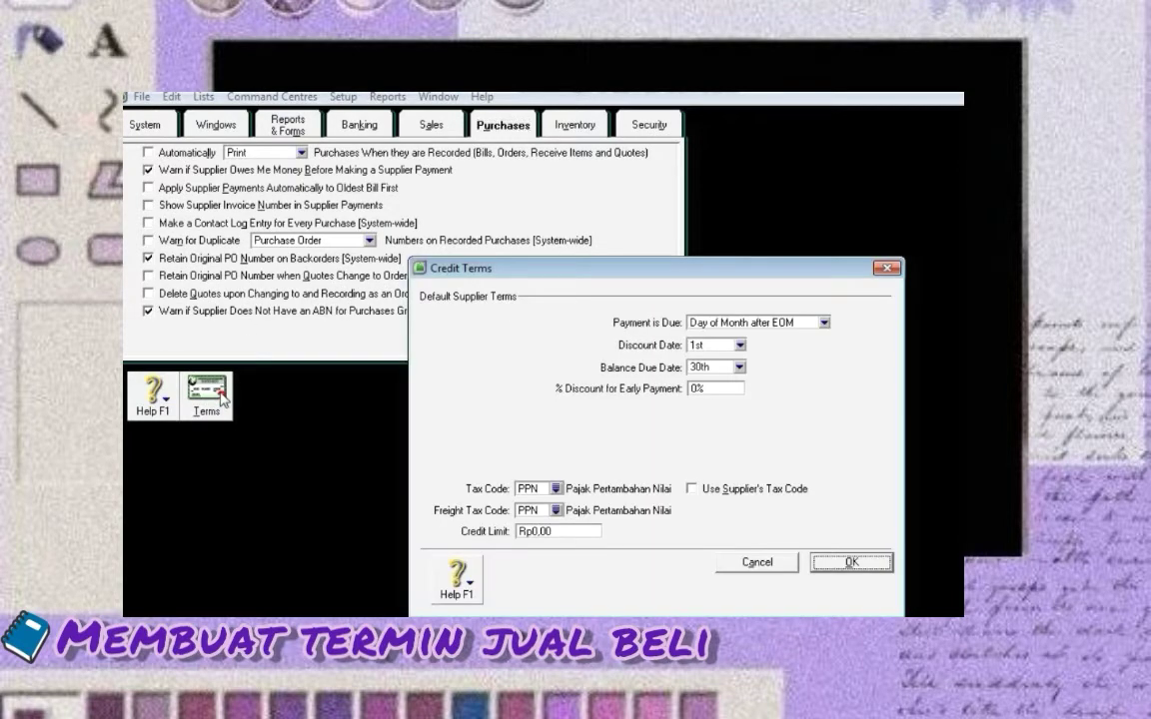
left_click(759, 322)
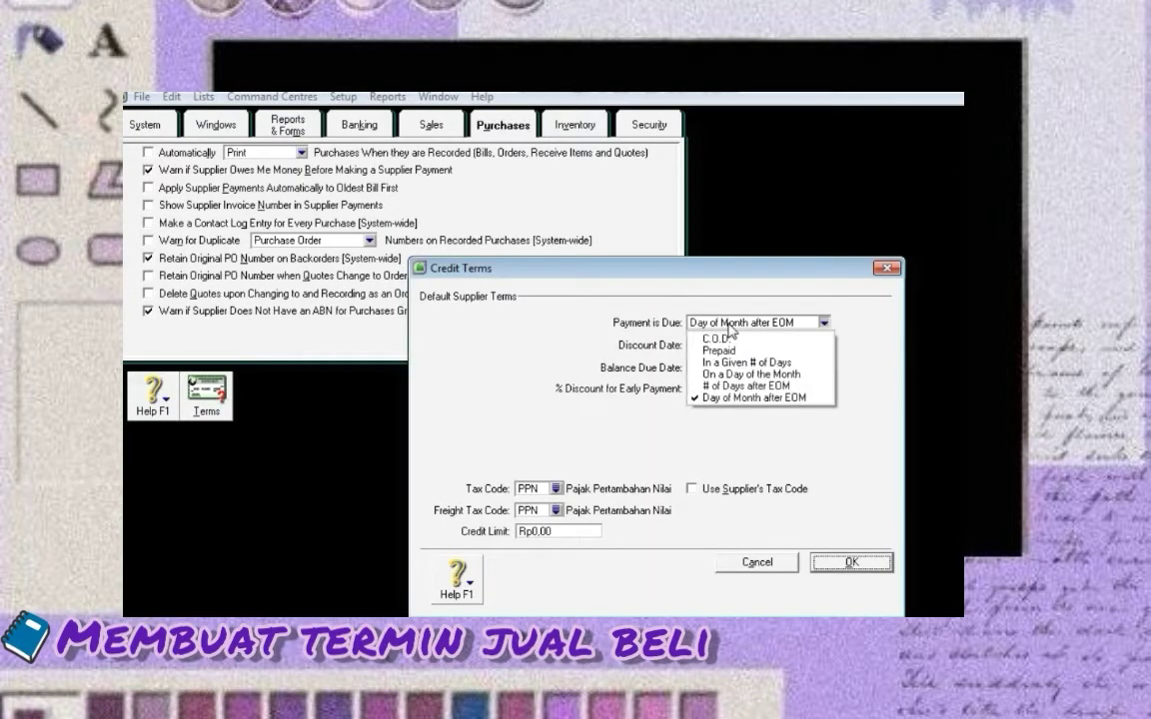
left_click(726, 362)
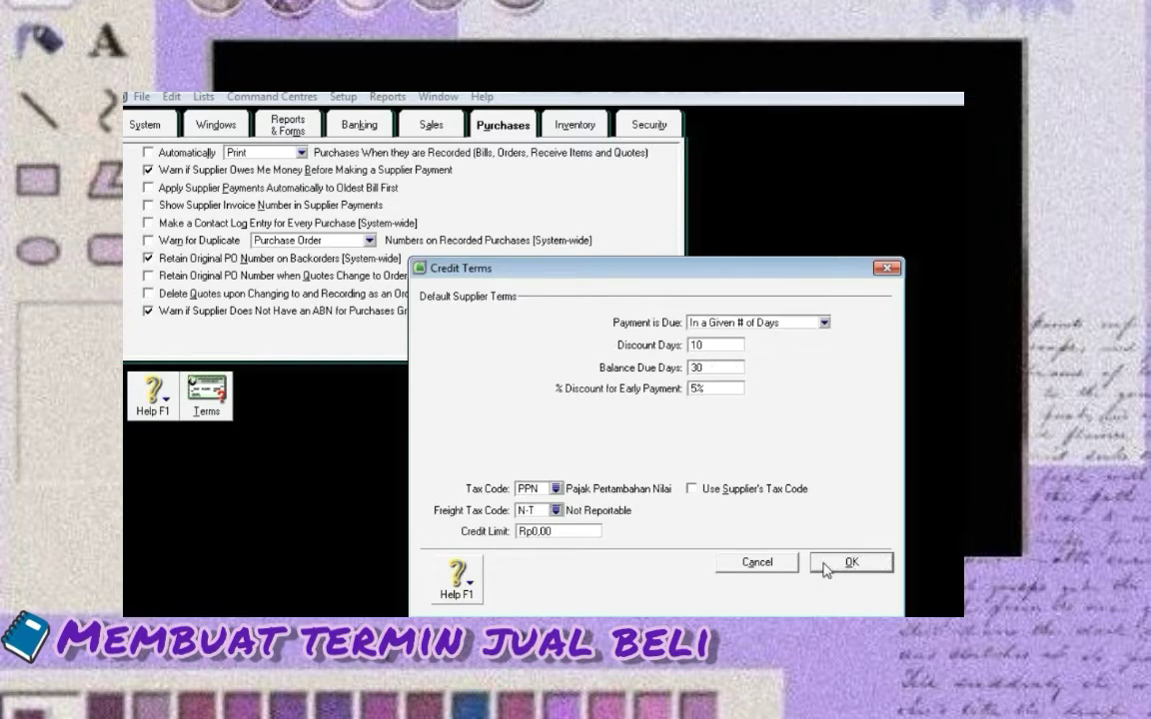
left_click(848, 562)
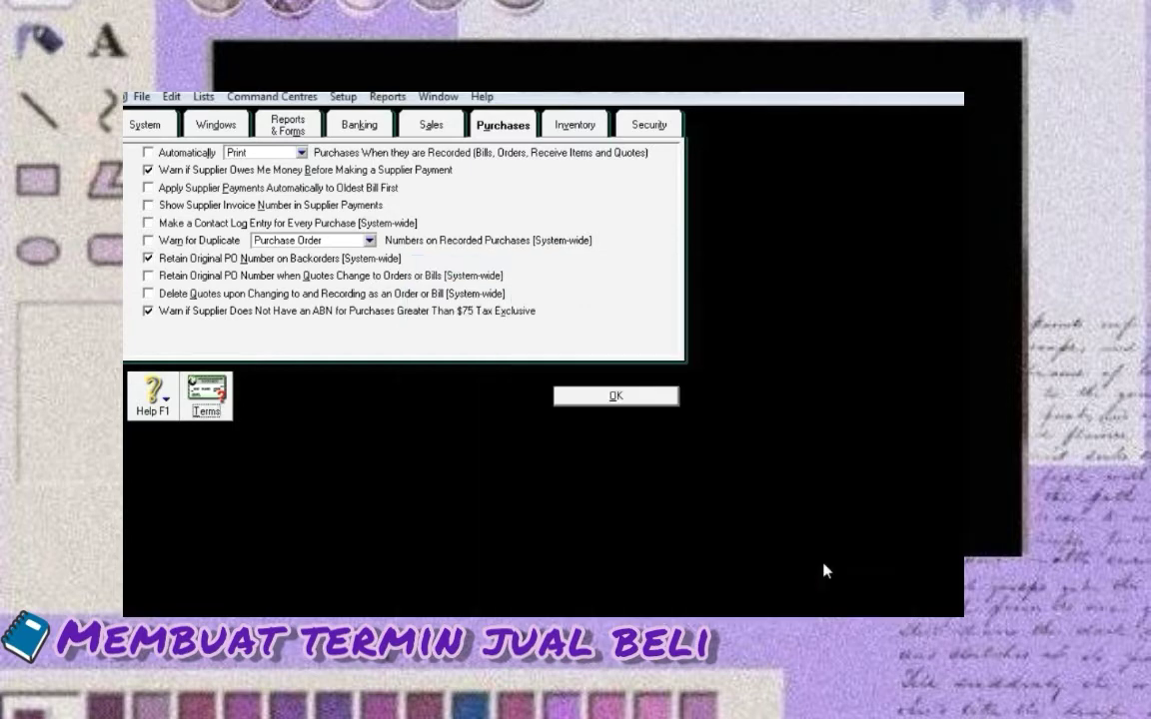
left_click(596, 397)
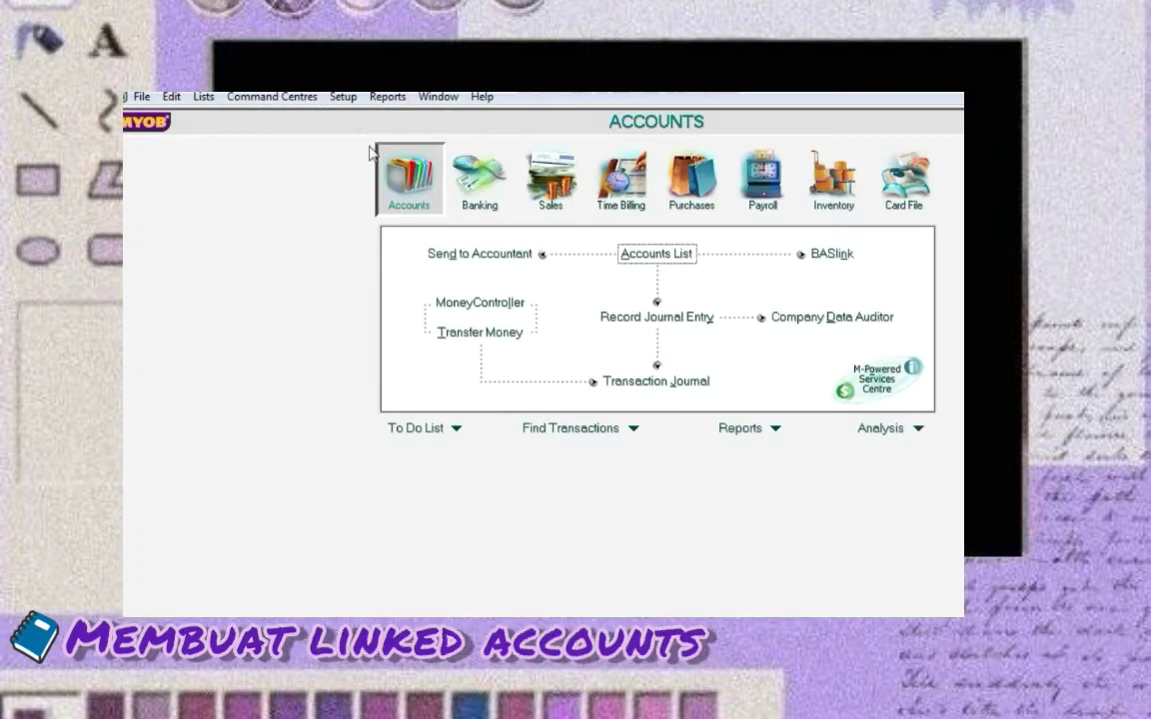
Open the Accounts & Banking Linked Accounts window from Setup > Linked Accounts
left_click(342, 97)
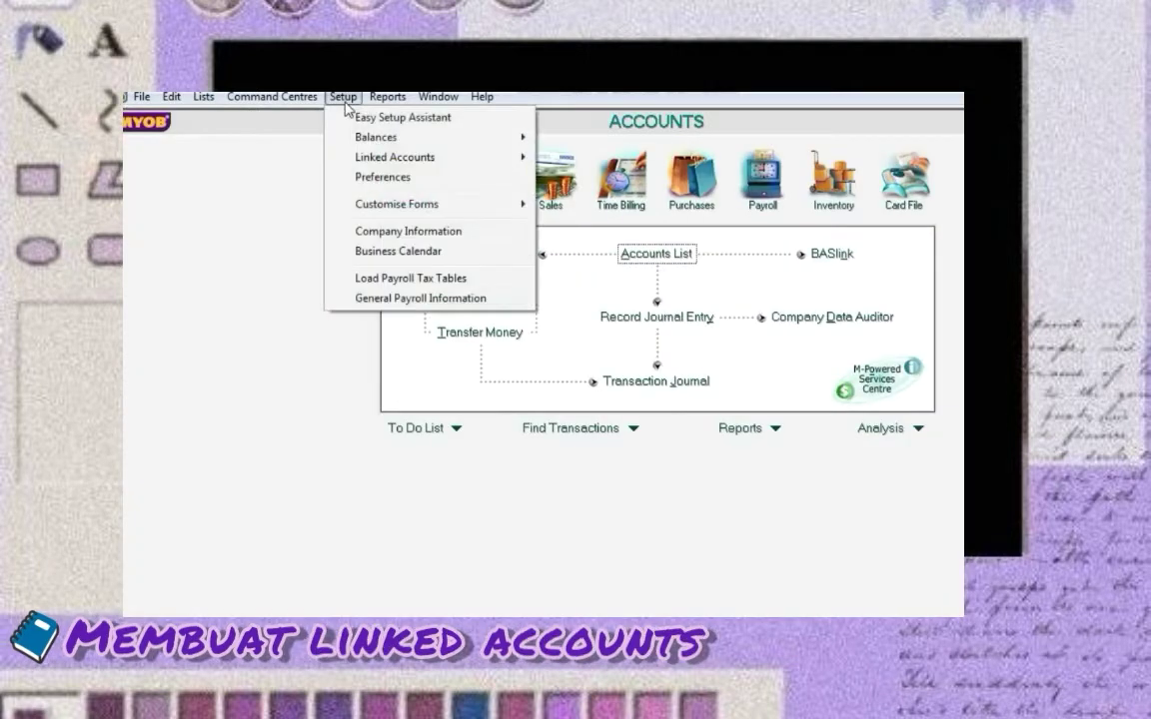
mouse_move(365, 162)
left_click(547, 155)
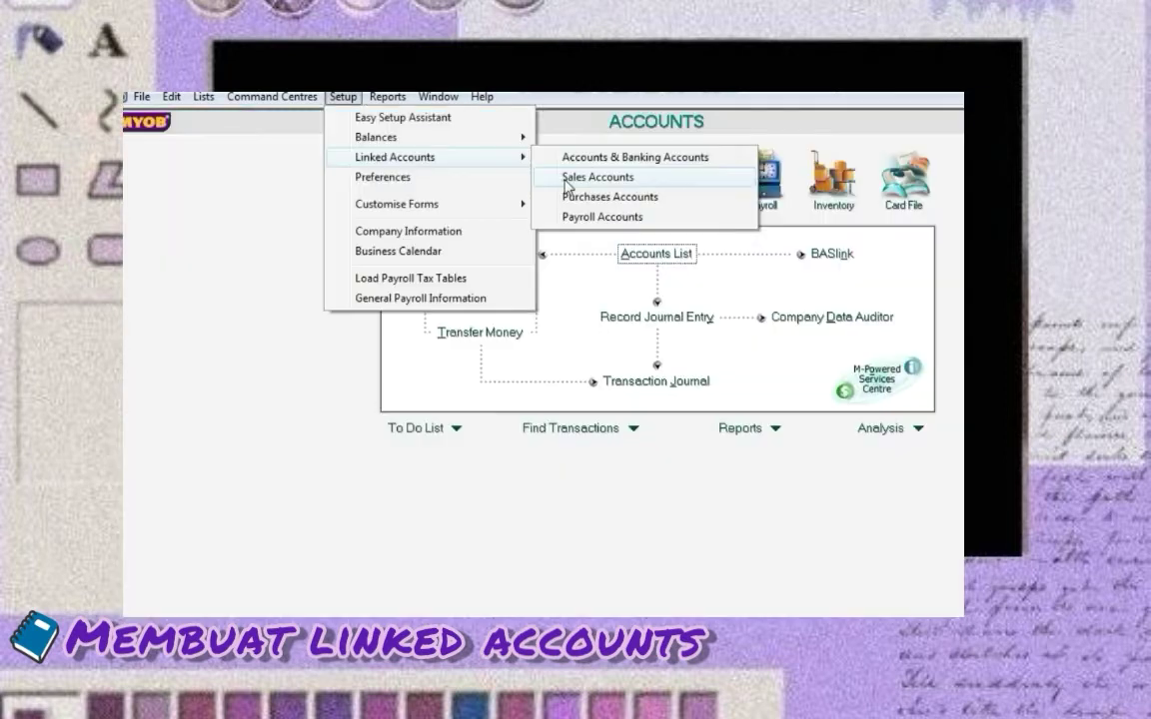
Open Sales Linked Accounts and set receivables tracking to 1-1300
left_click(565, 180)
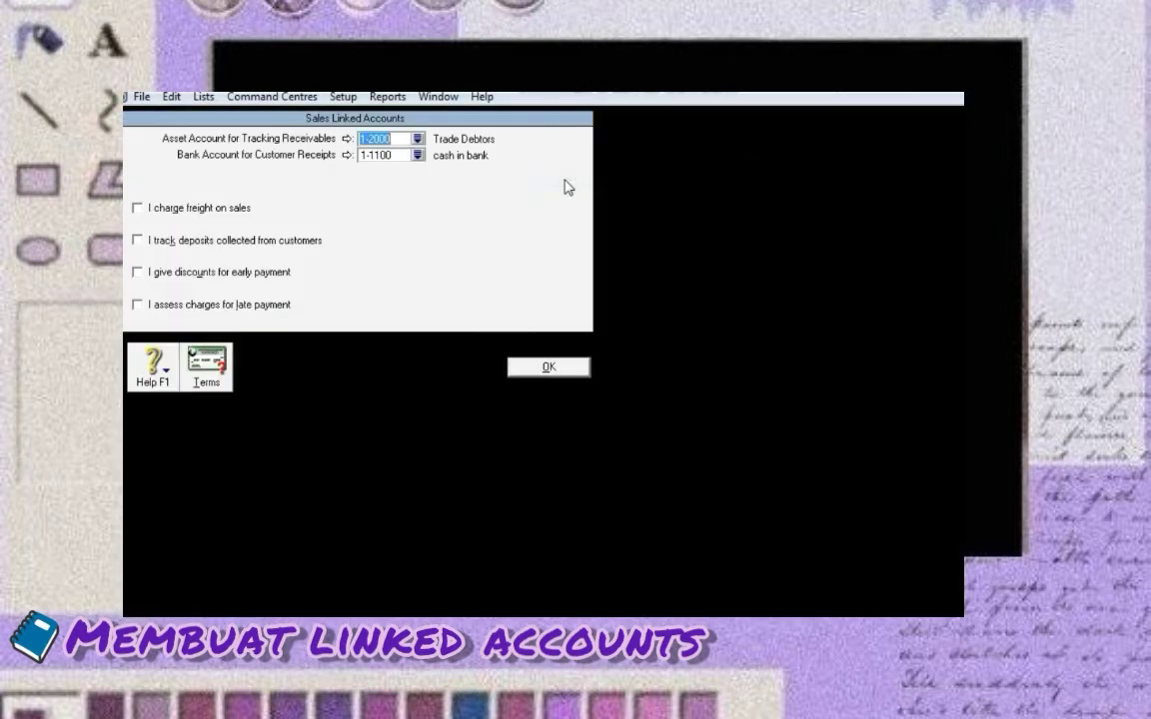
left_click(417, 140)
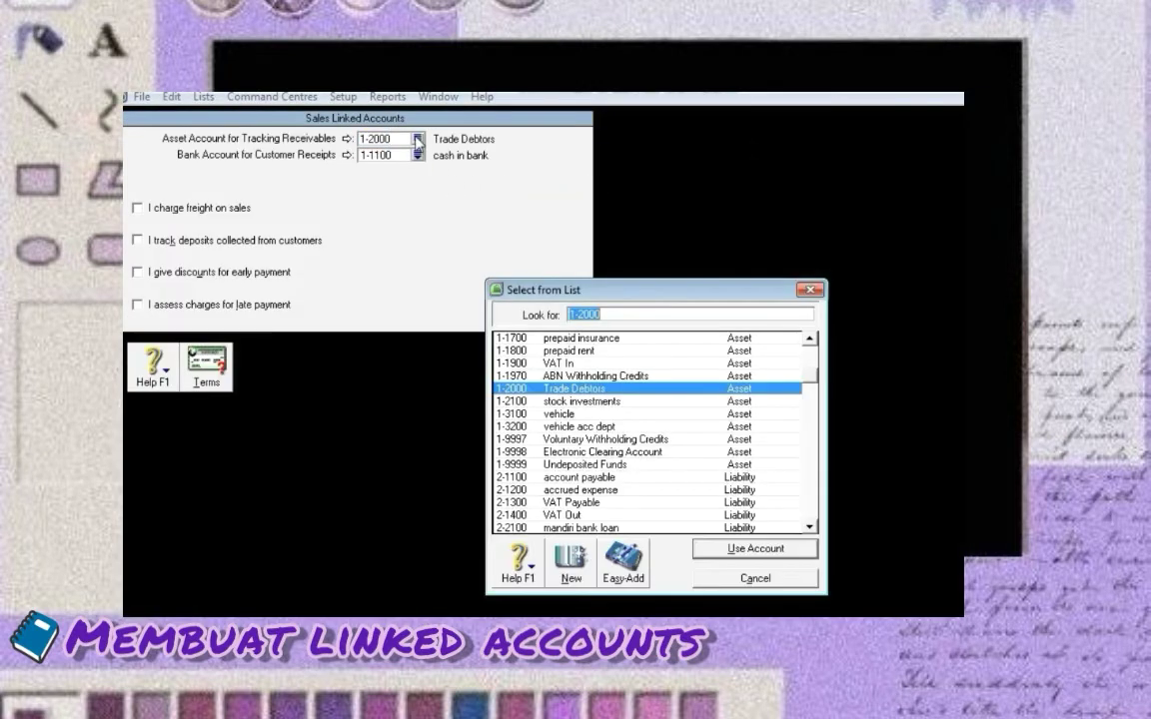
scroll(702, 372, "up", 2)
left_click(702, 372)
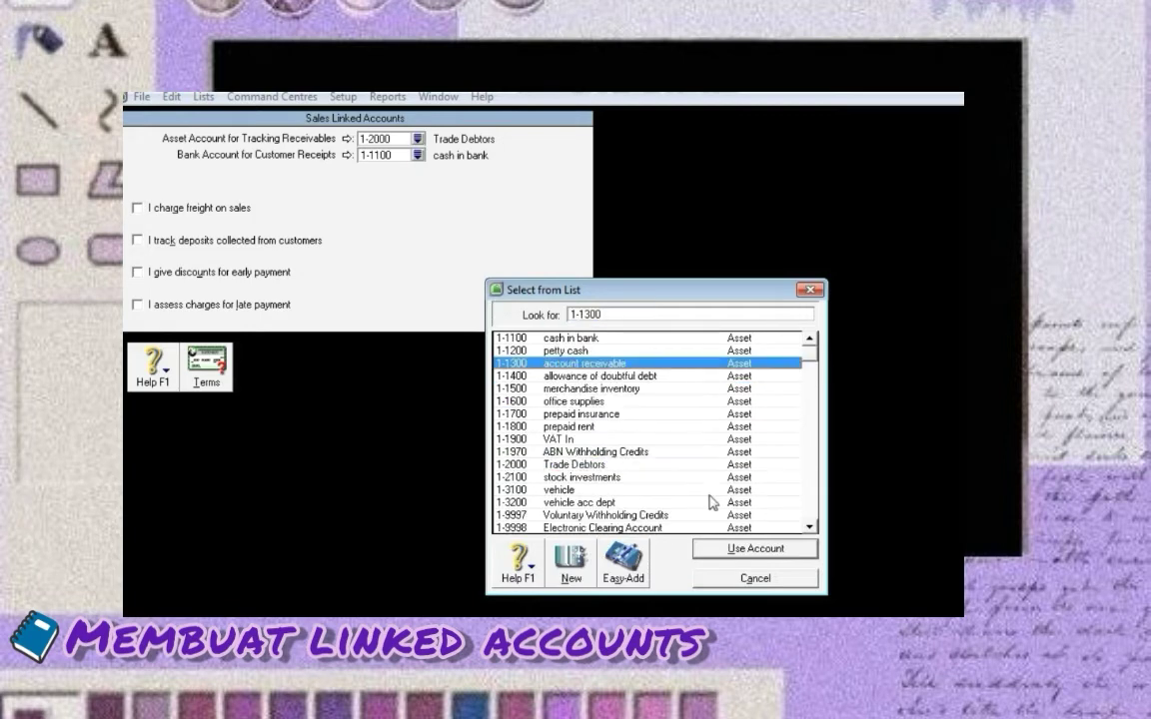
left_click(722, 550)
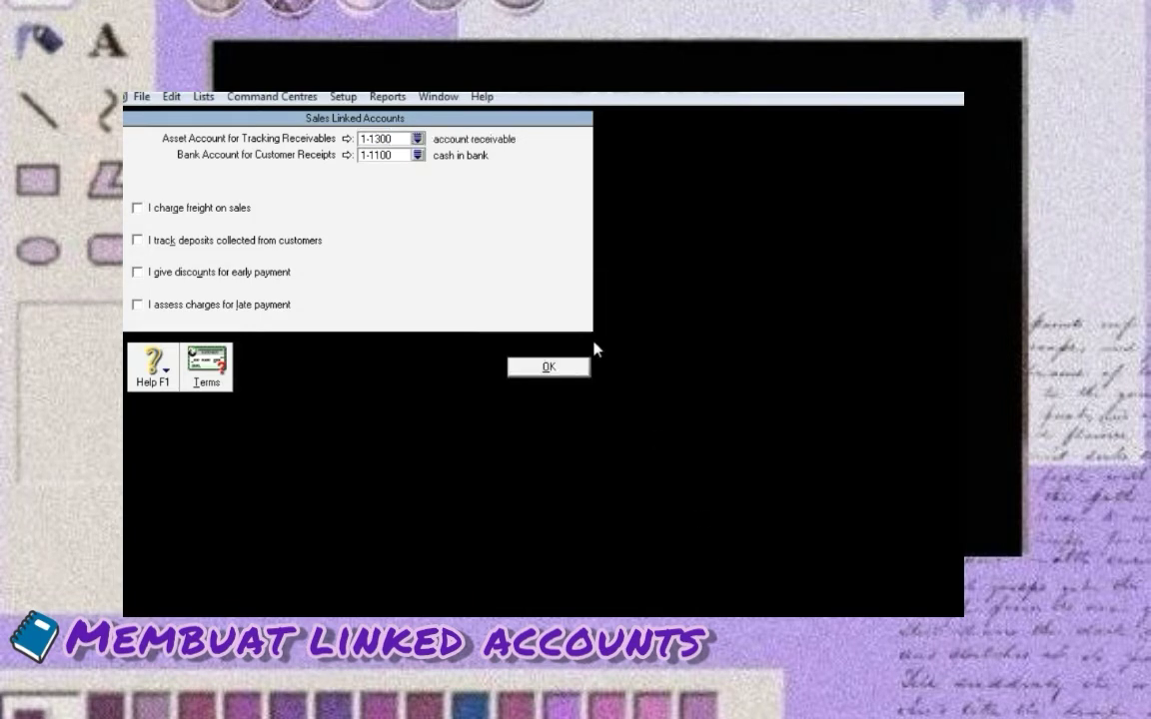
left_click(195, 193)
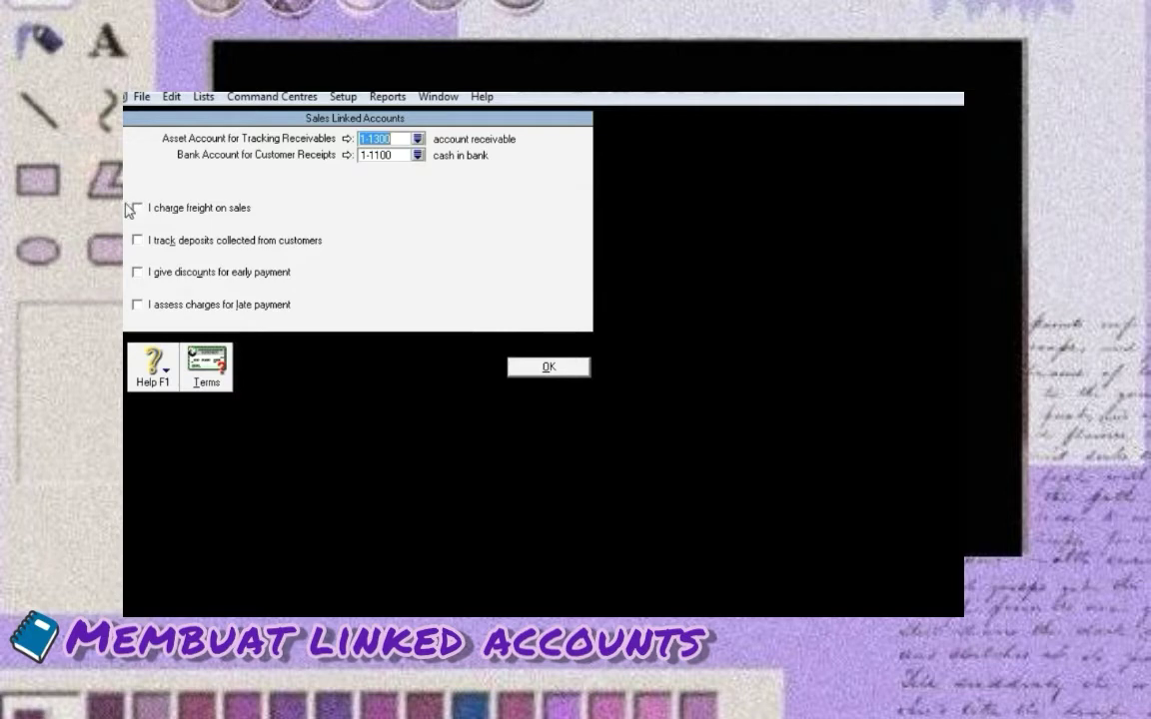
Enable sales freight linked to 4-1400 and early-payment discounts linked to 5-2100
left_click(137, 212)
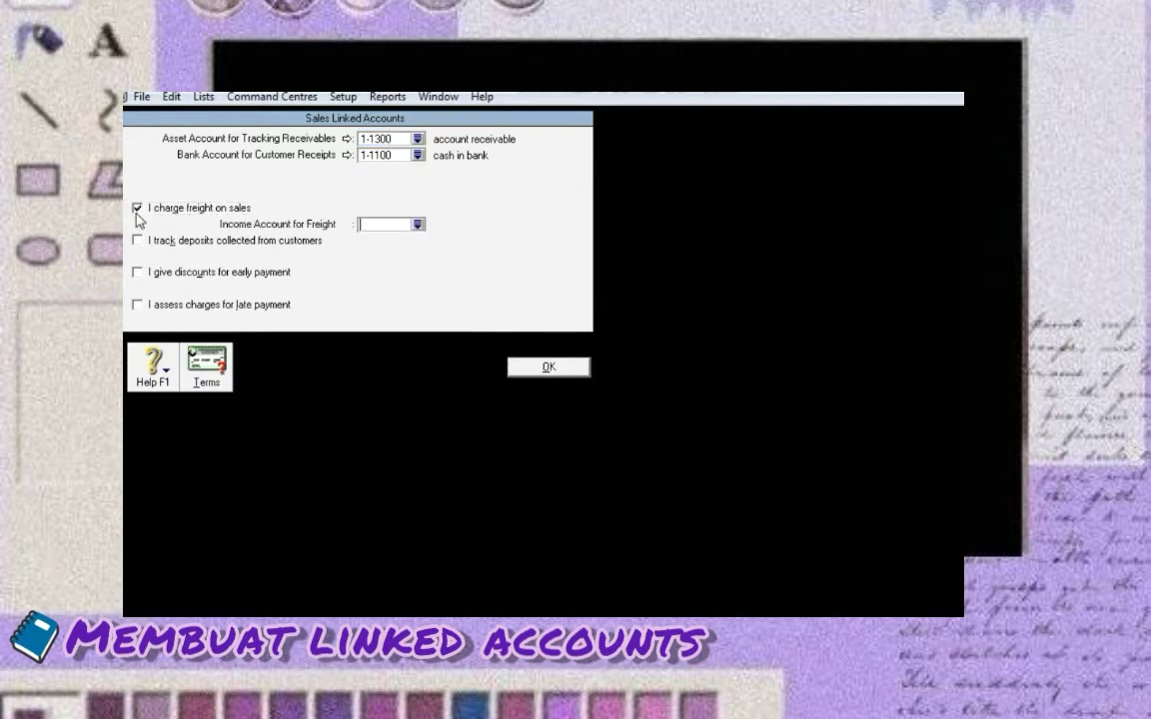
left_click(417, 226)
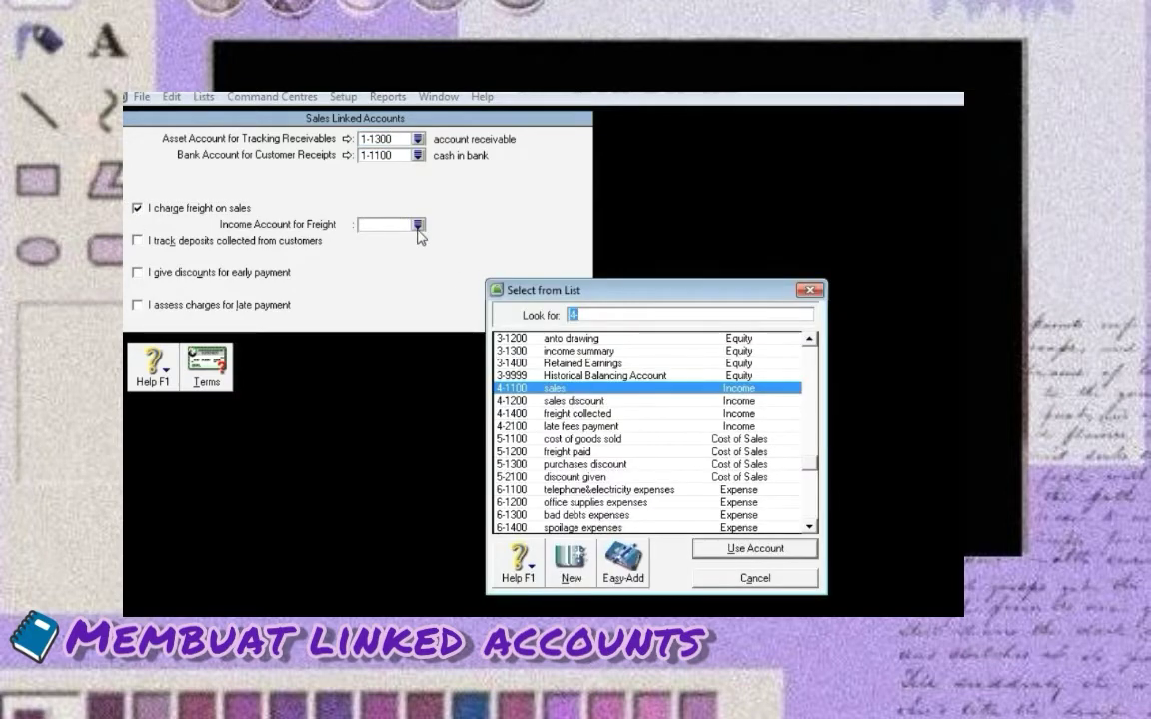
type("4-1400")
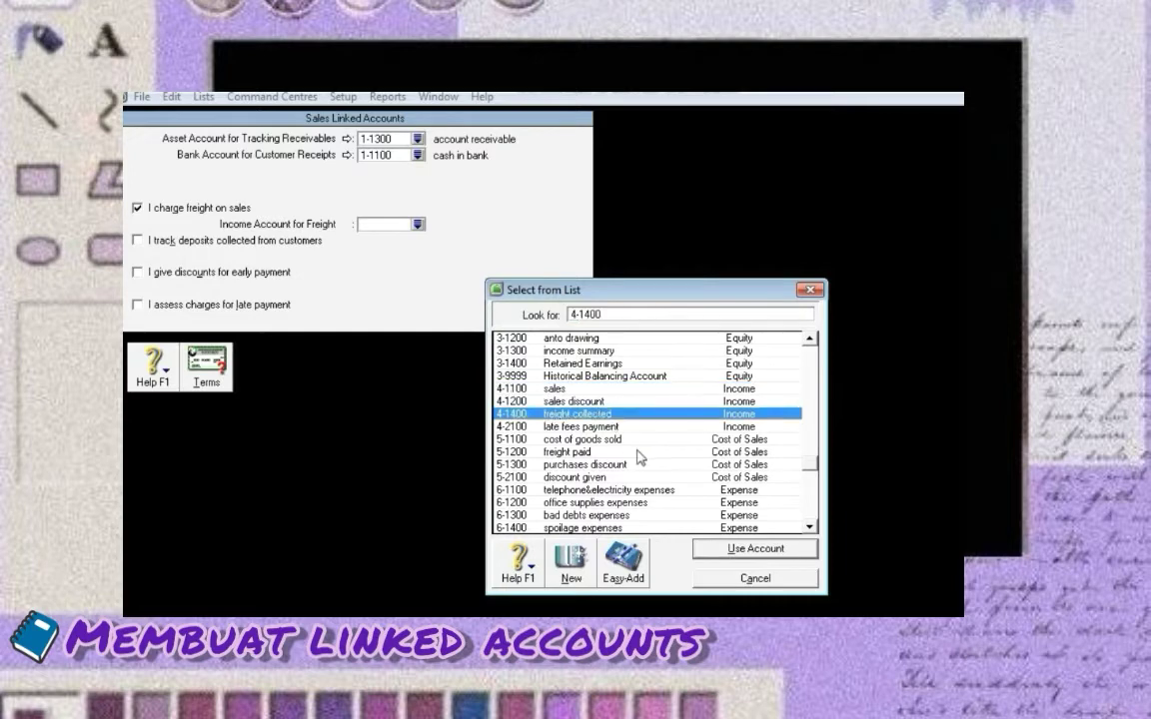
left_click(724, 551)
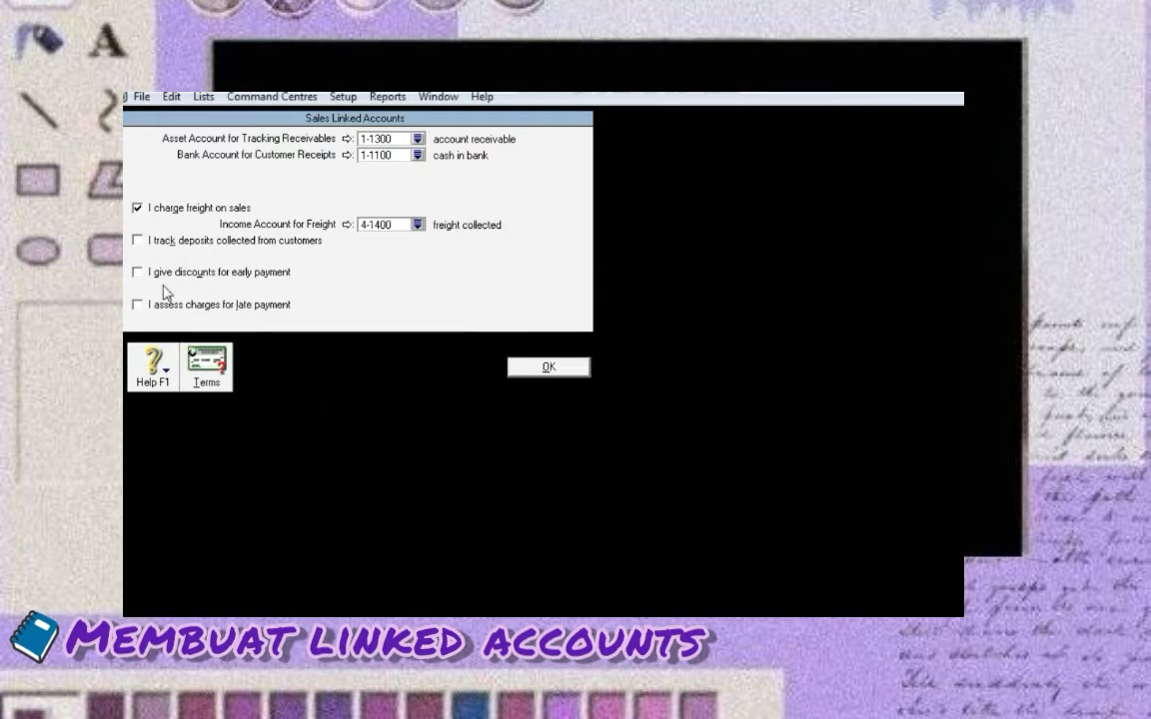
left_click(138, 272)
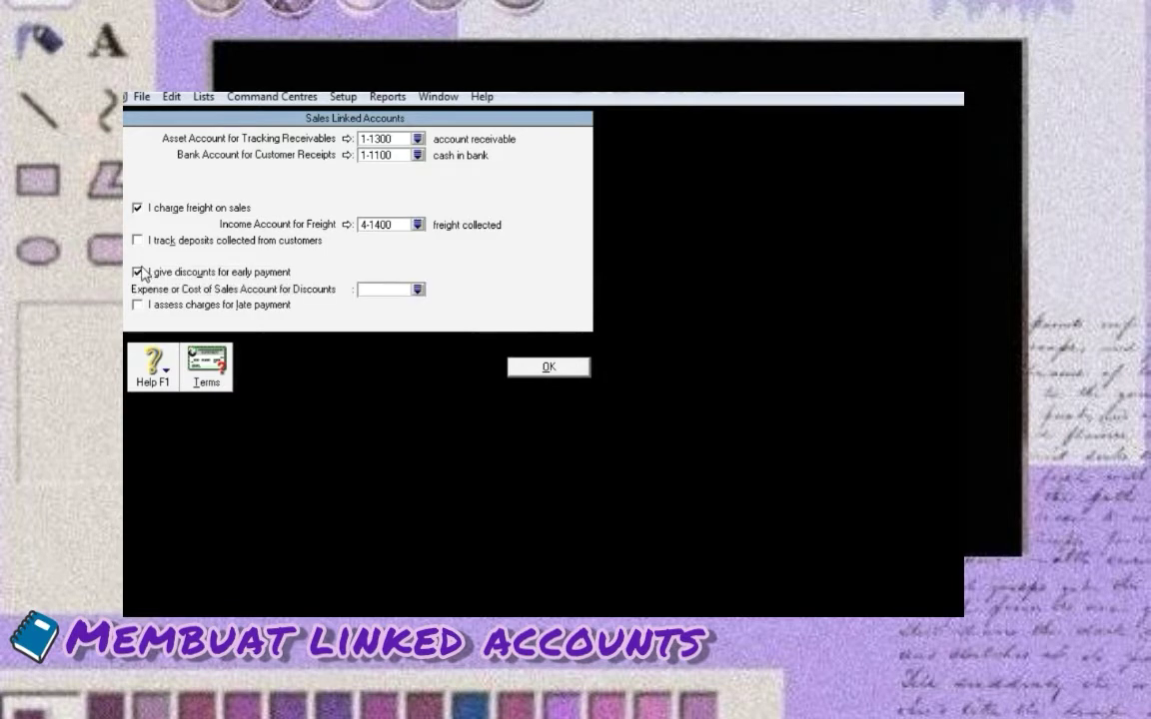
left_click(417, 290)
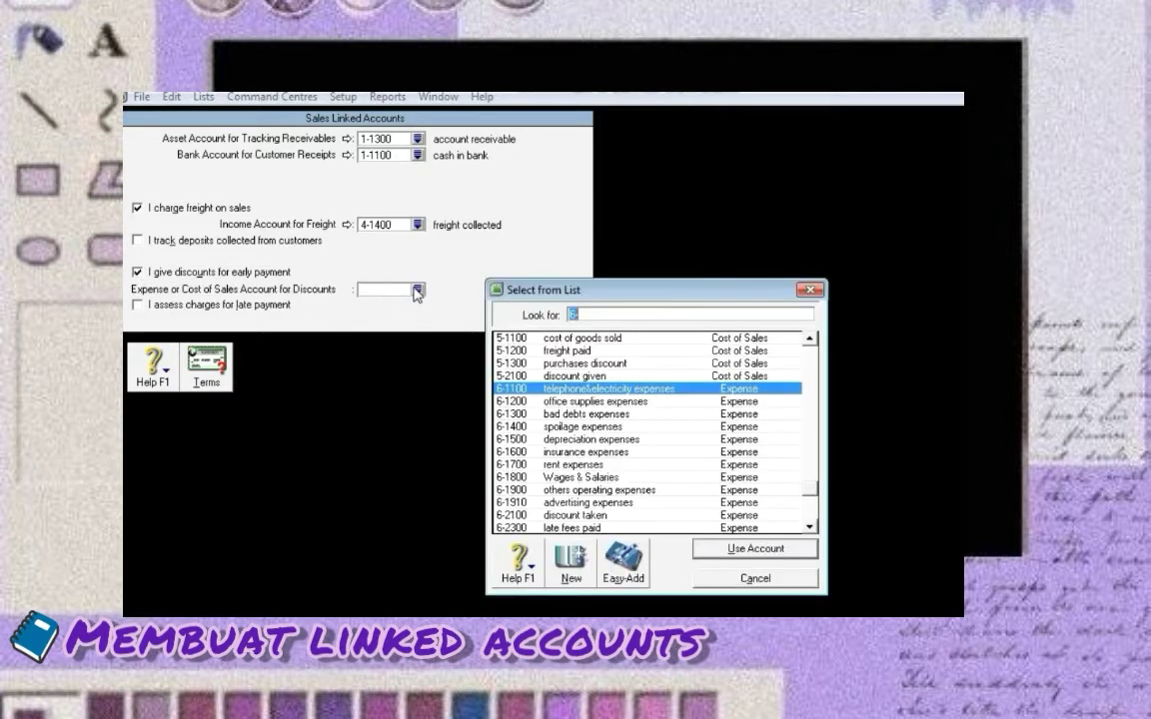
left_click(579, 352)
left_click(571, 377)
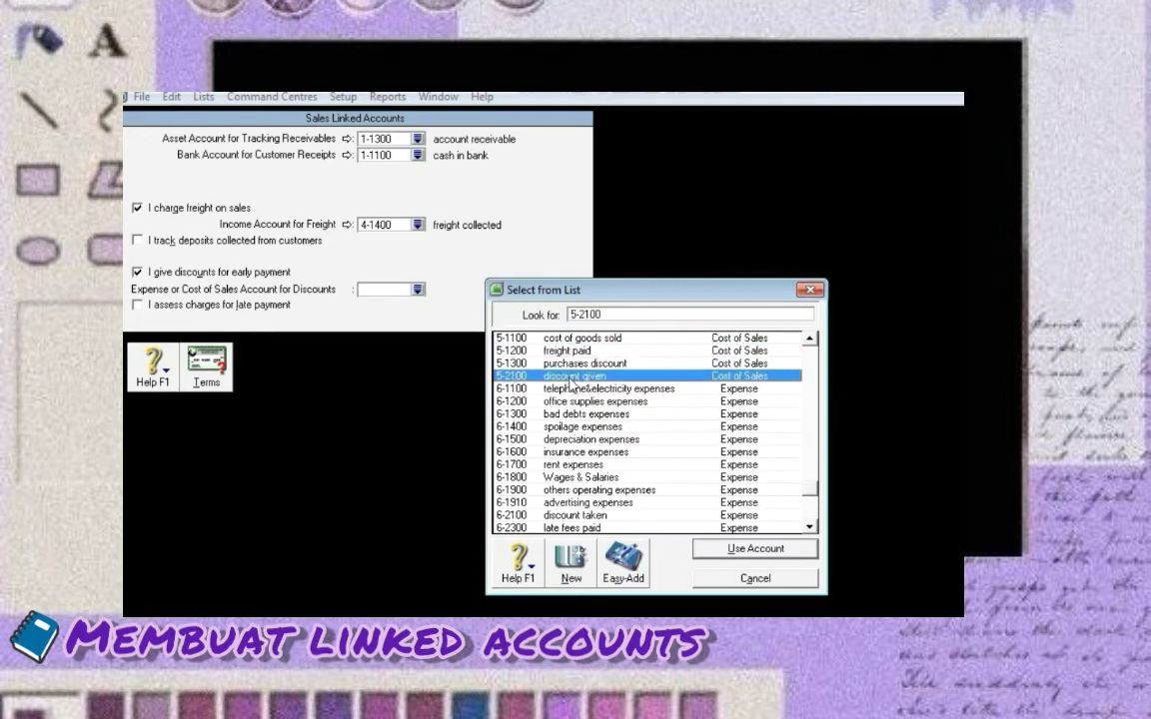
left_click(783, 555)
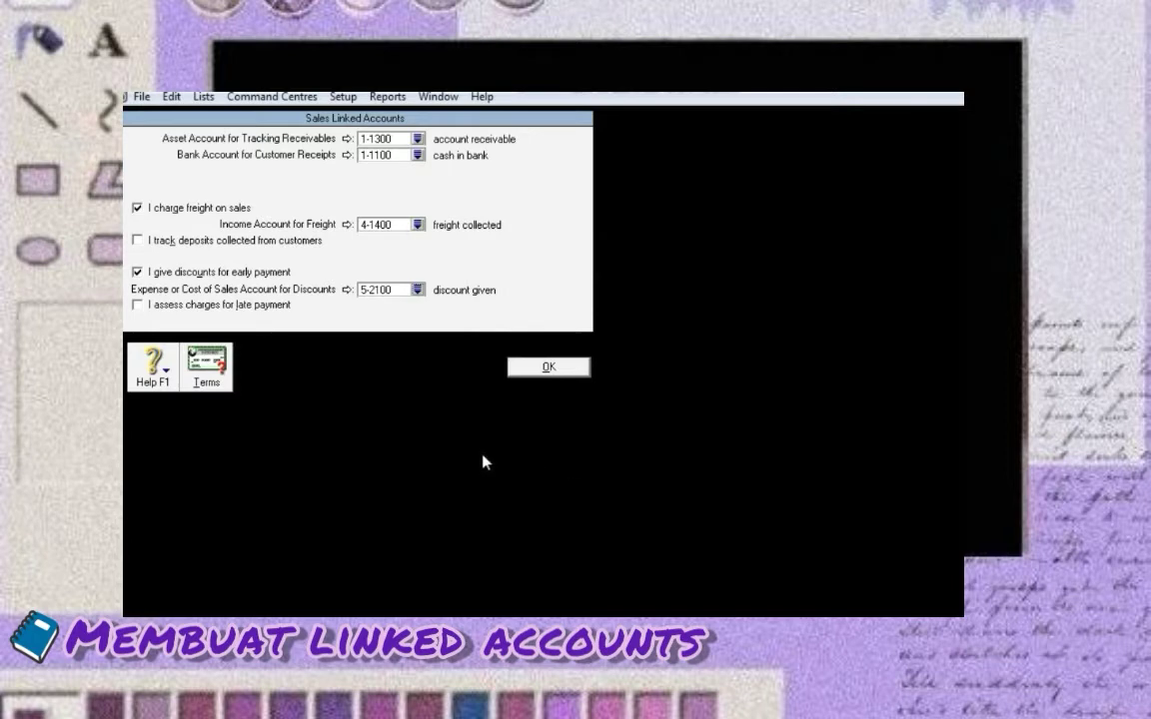
Enable late-payment charges linked to 4-2100 and save the sales linked accounts
left_click(139, 305)
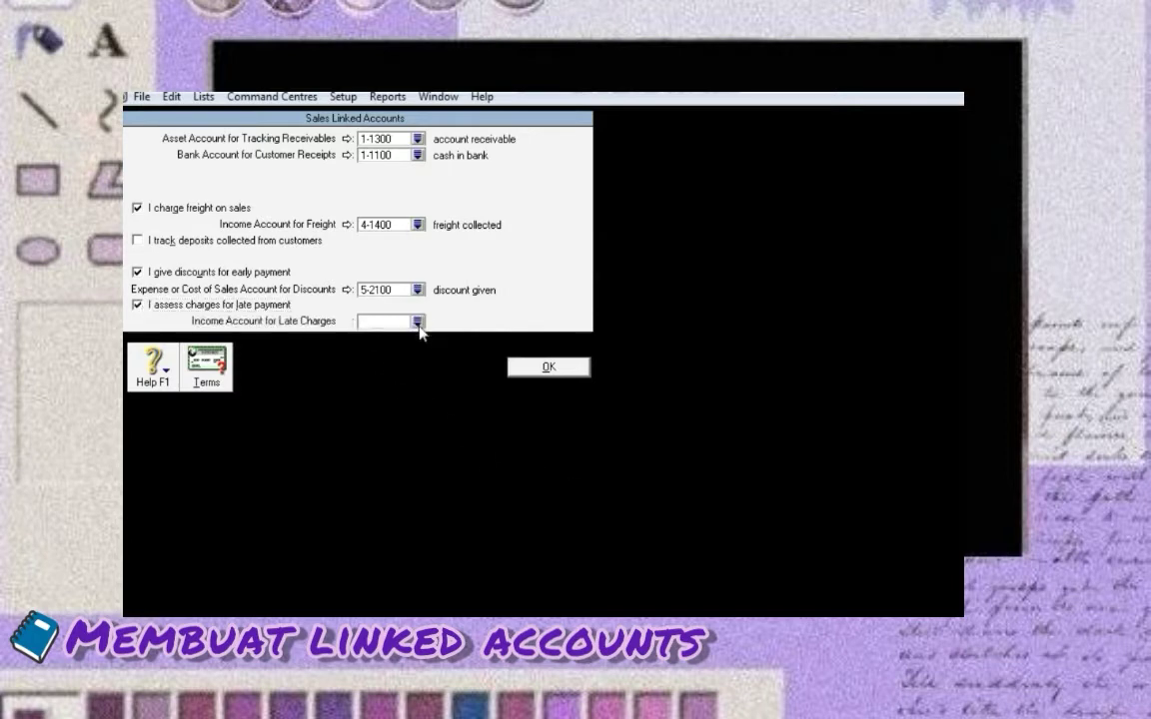
left_click(417, 323)
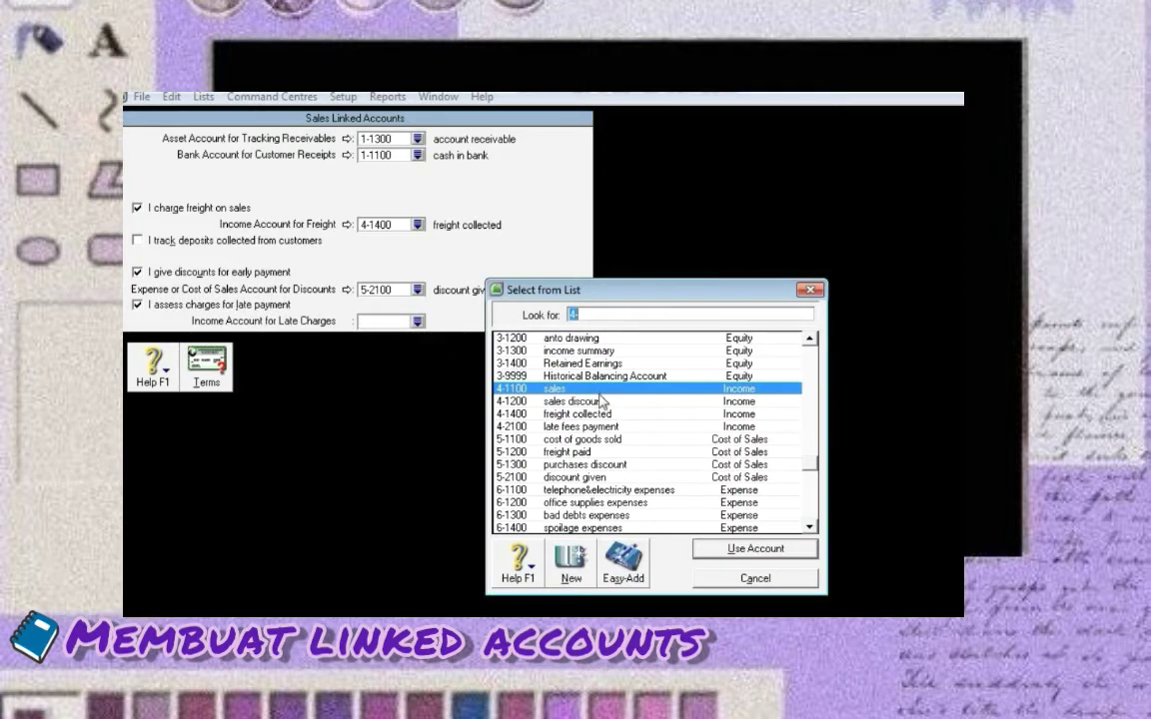
type("4-2100")
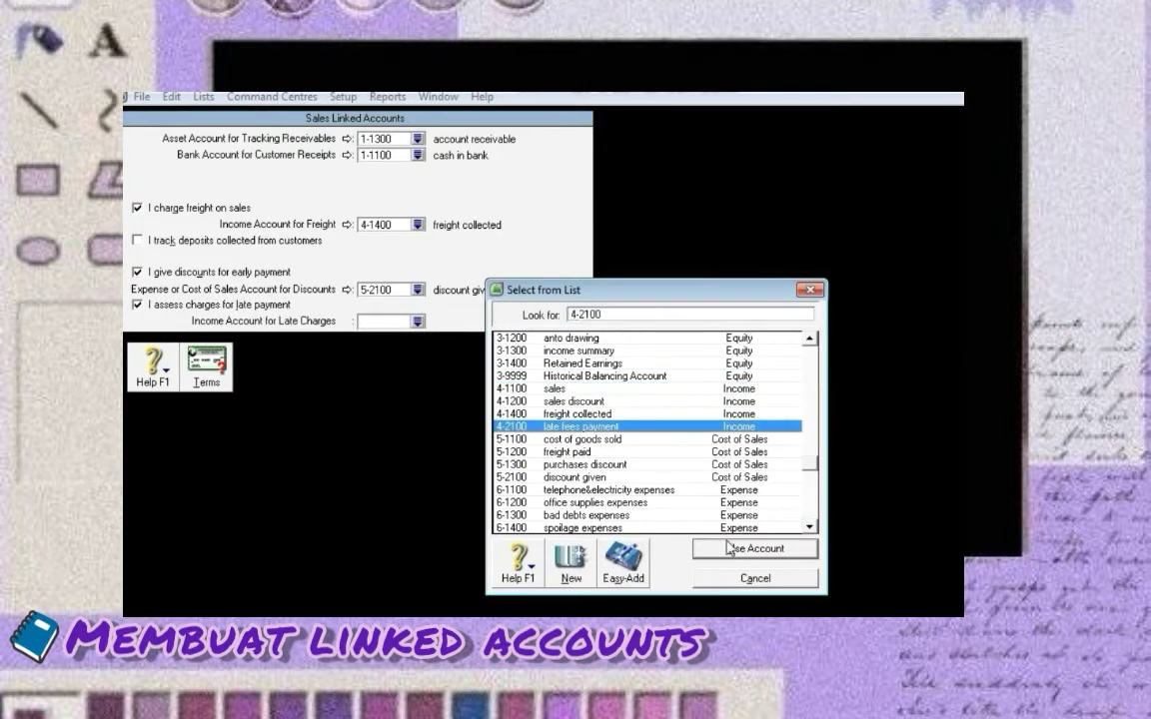
left_click(728, 549)
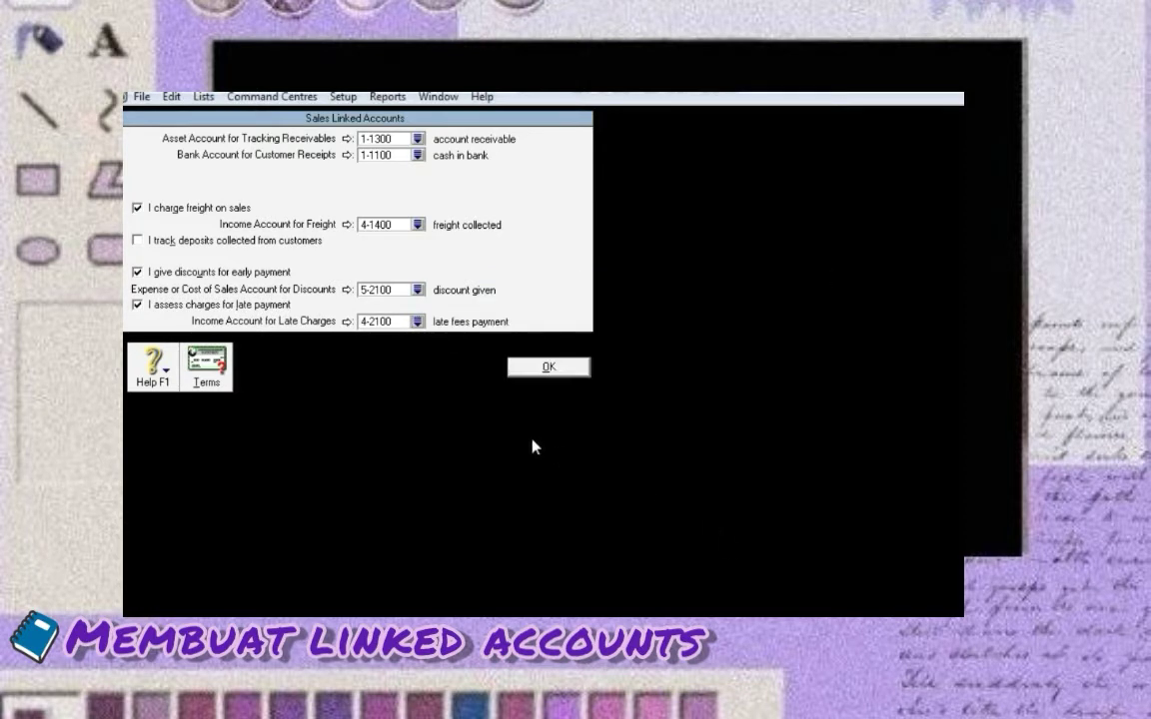
left_click(532, 367)
In Purchases Linked Accounts, set the payables account to 2-1100 accounts payable
left_click(342, 96)
mouse_move(420, 157)
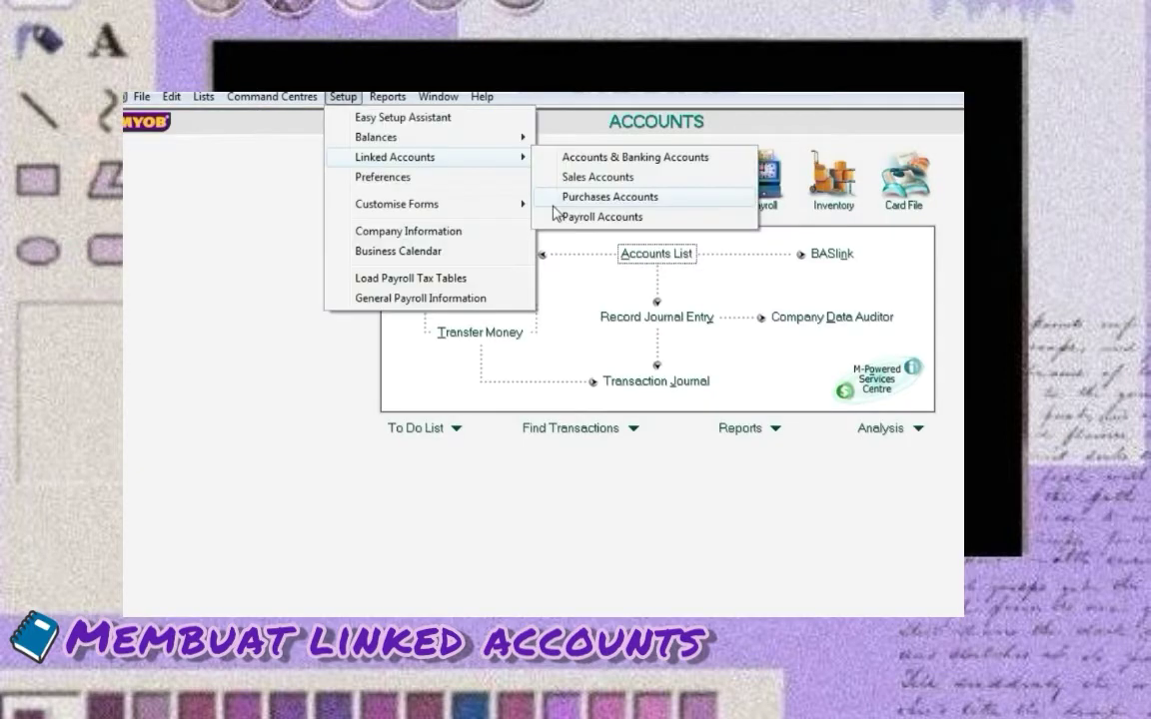
left_click(554, 202)
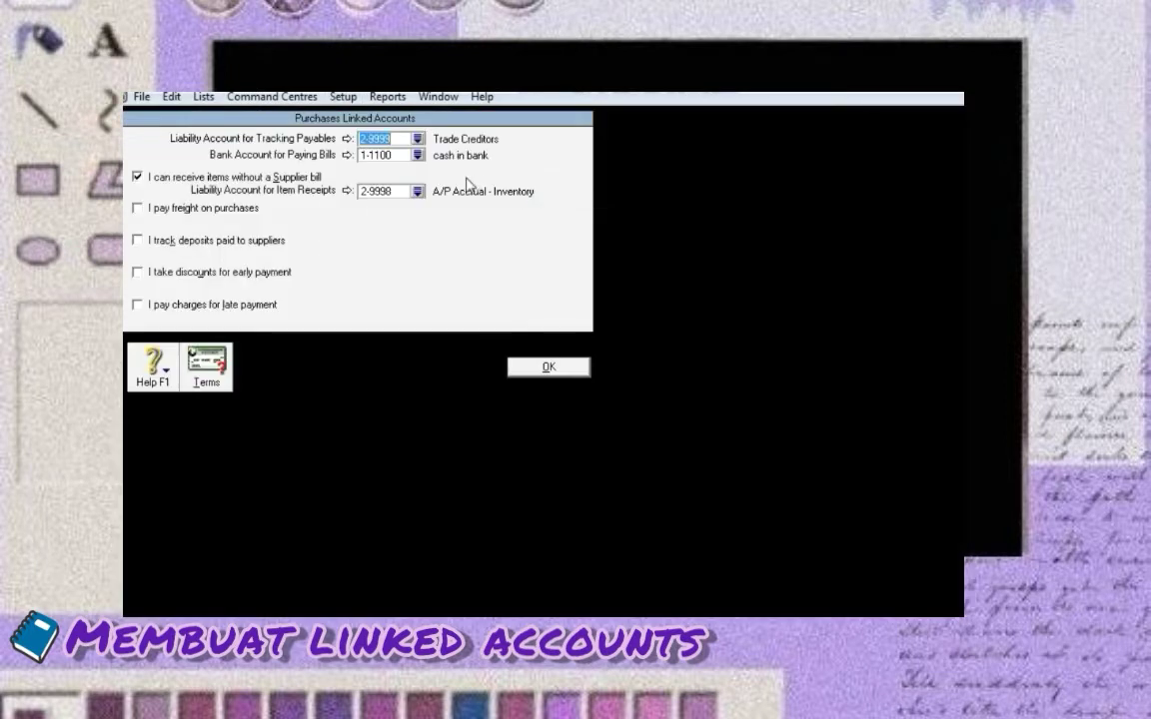
left_click(418, 139)
scroll(641, 464, "up", 6)
left_click(641, 464)
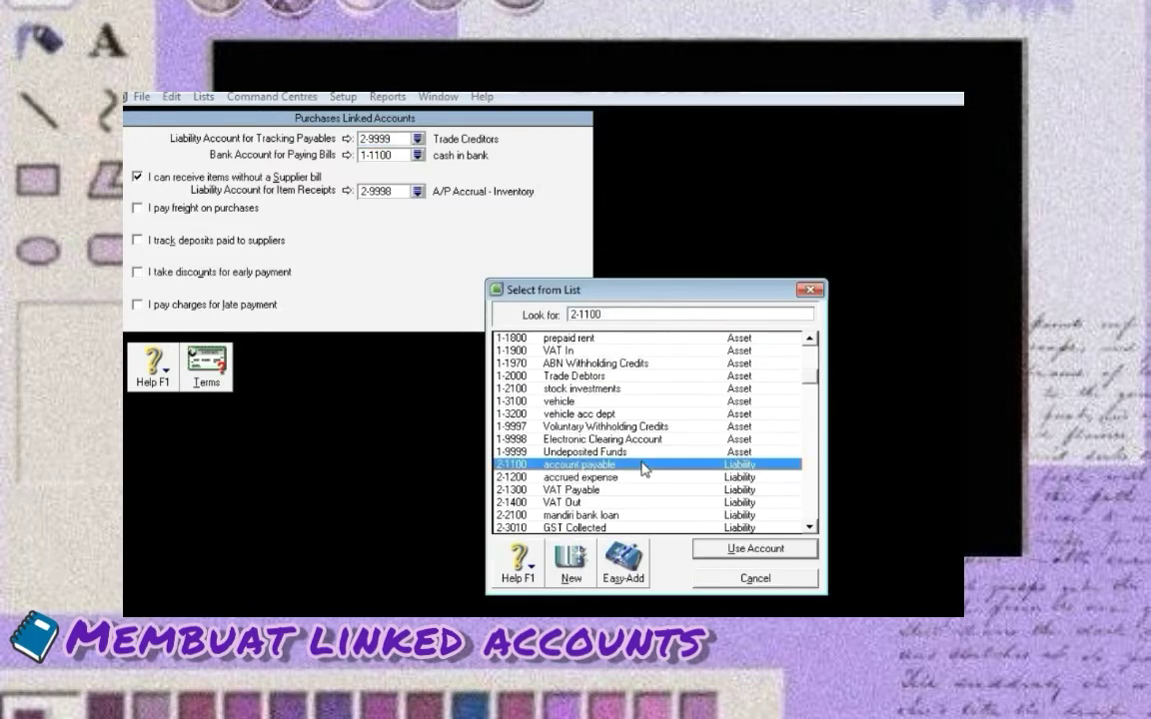
left_click(736, 552)
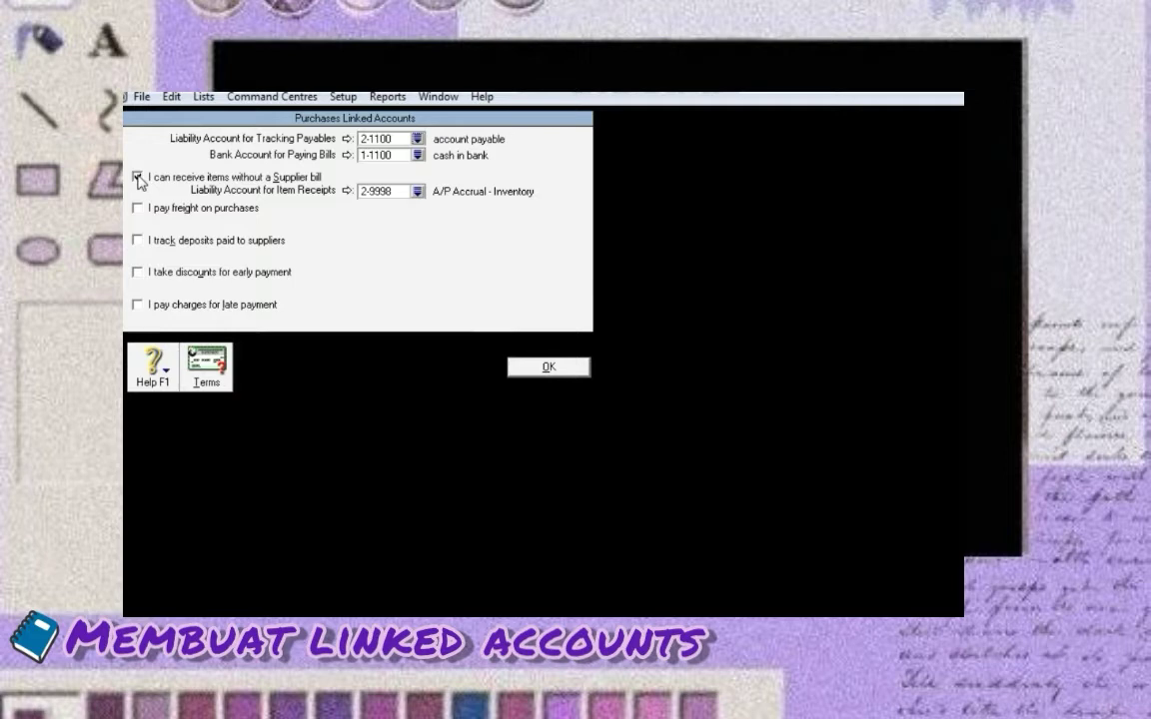
Stop receiving items without a supplier bill and link freight paid to 5-1200
left_click(138, 177)
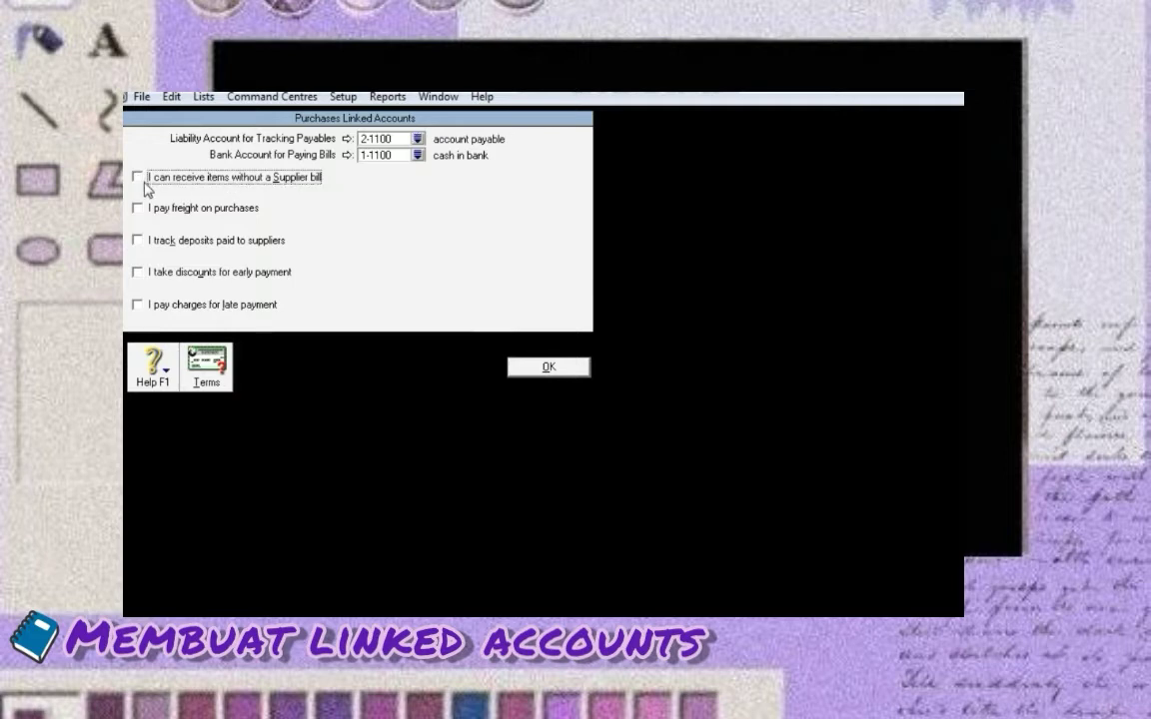
left_click(138, 209)
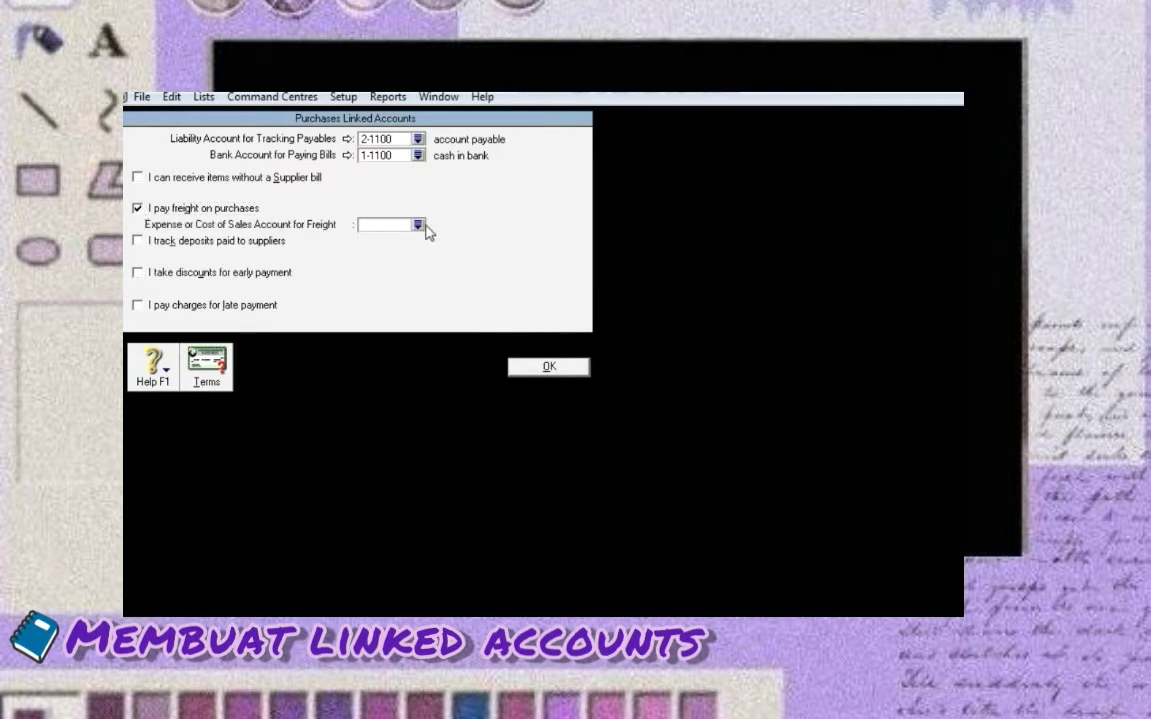
left_click(419, 224)
left_click(570, 351)
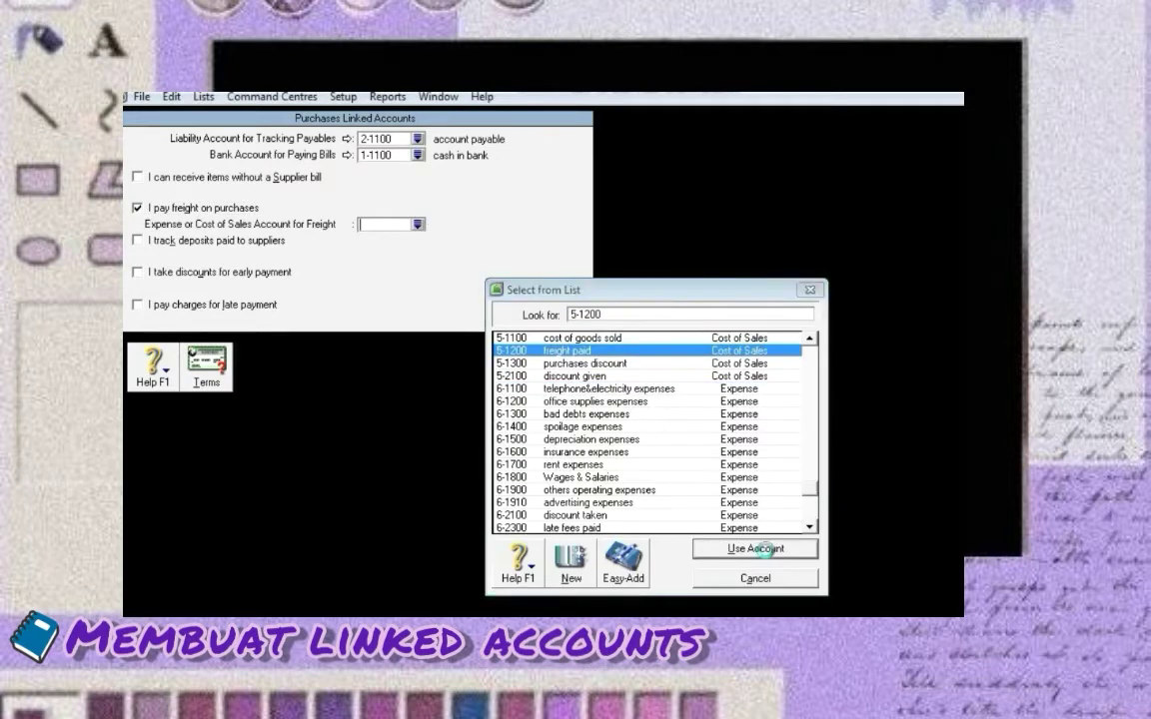
left_click(757, 548)
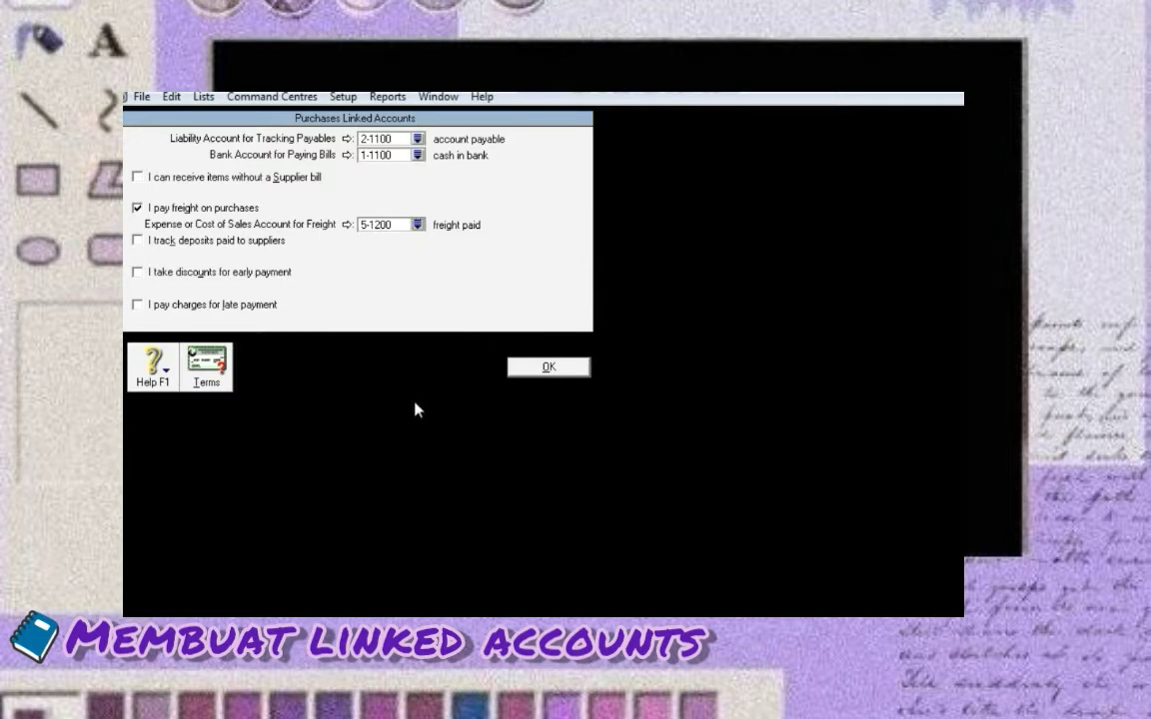
Link early-payment discounts to 6-2100 discount taken and enable late-payment charges
left_click(138, 272)
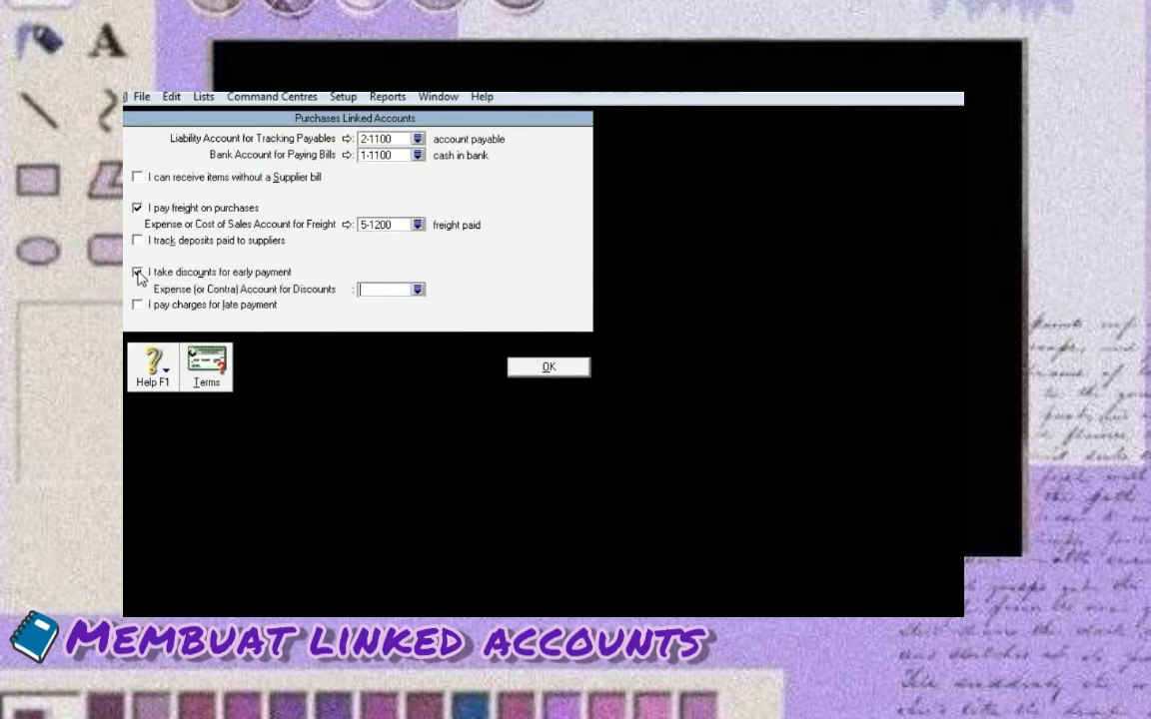
left_click(416, 290)
double_click(651, 466)
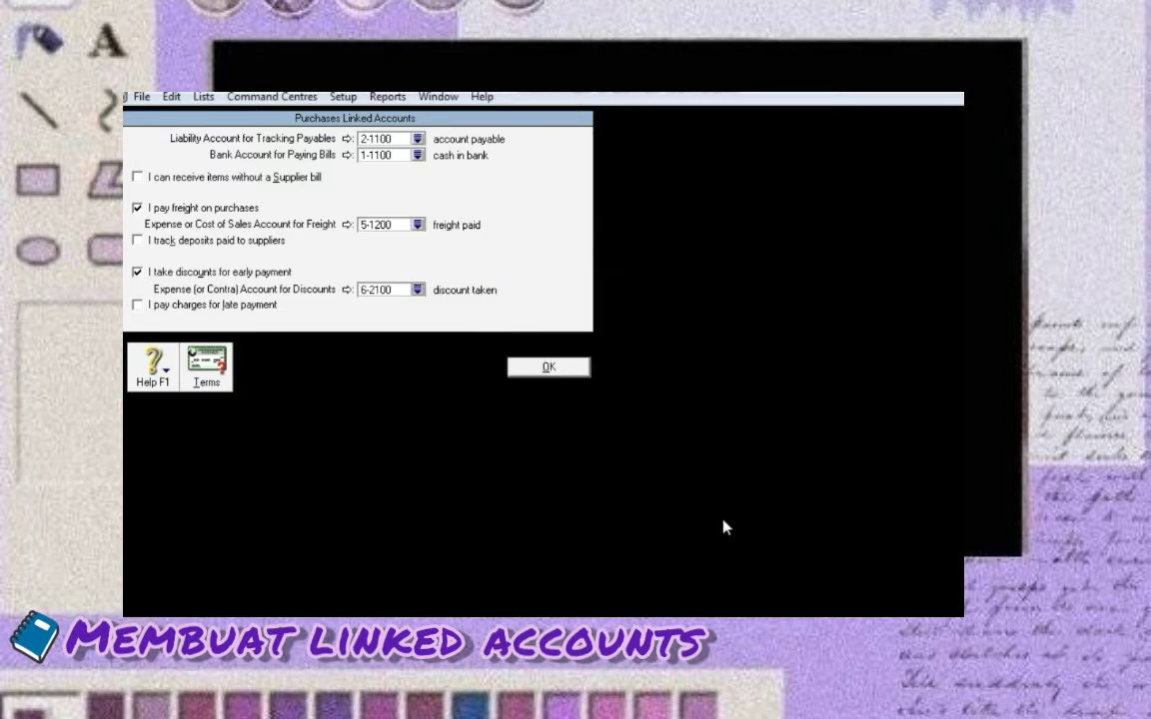
left_click(138, 305)
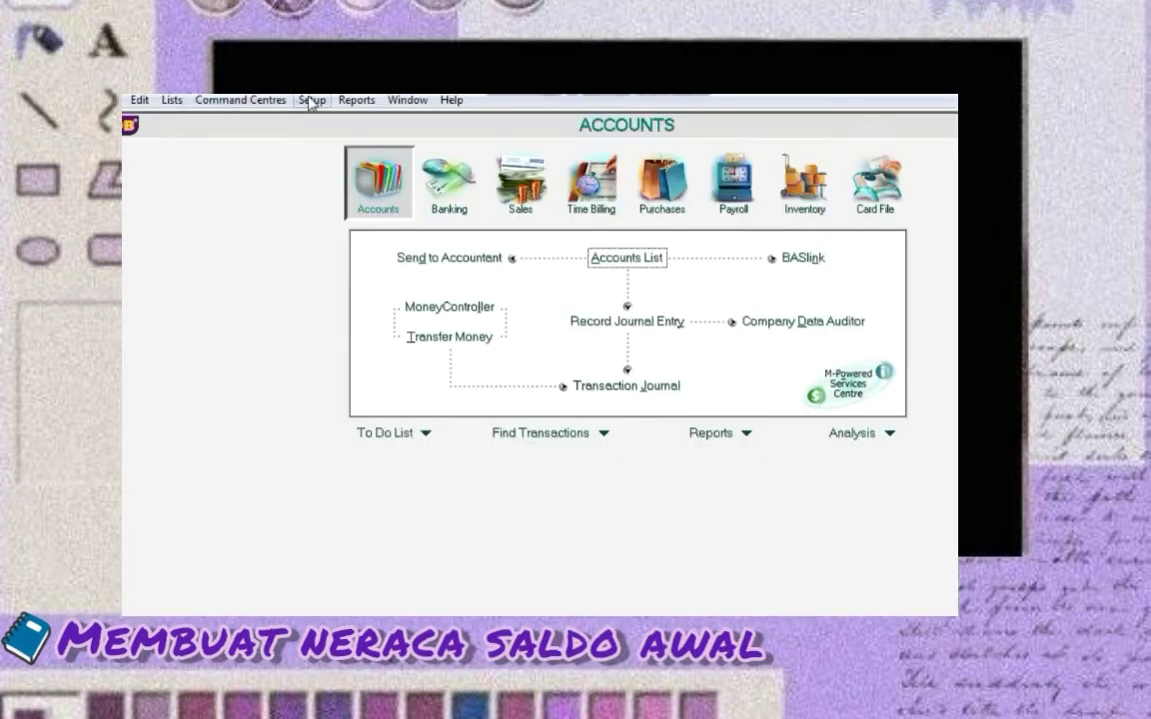
left_click(311, 100)
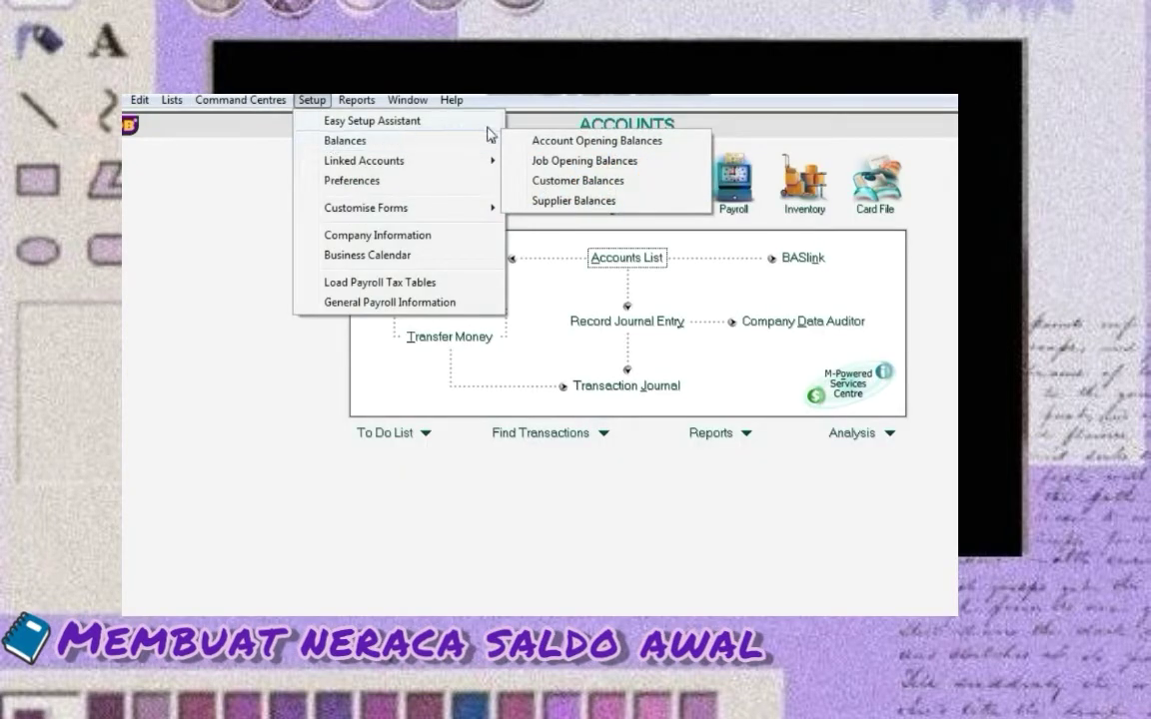
Enter opening balances: cash in bank 142546000, petty cash 740000, receivables 10010000, doubtful-debt allowance (10818000)
mouse_move(497, 146)
left_click(579, 139)
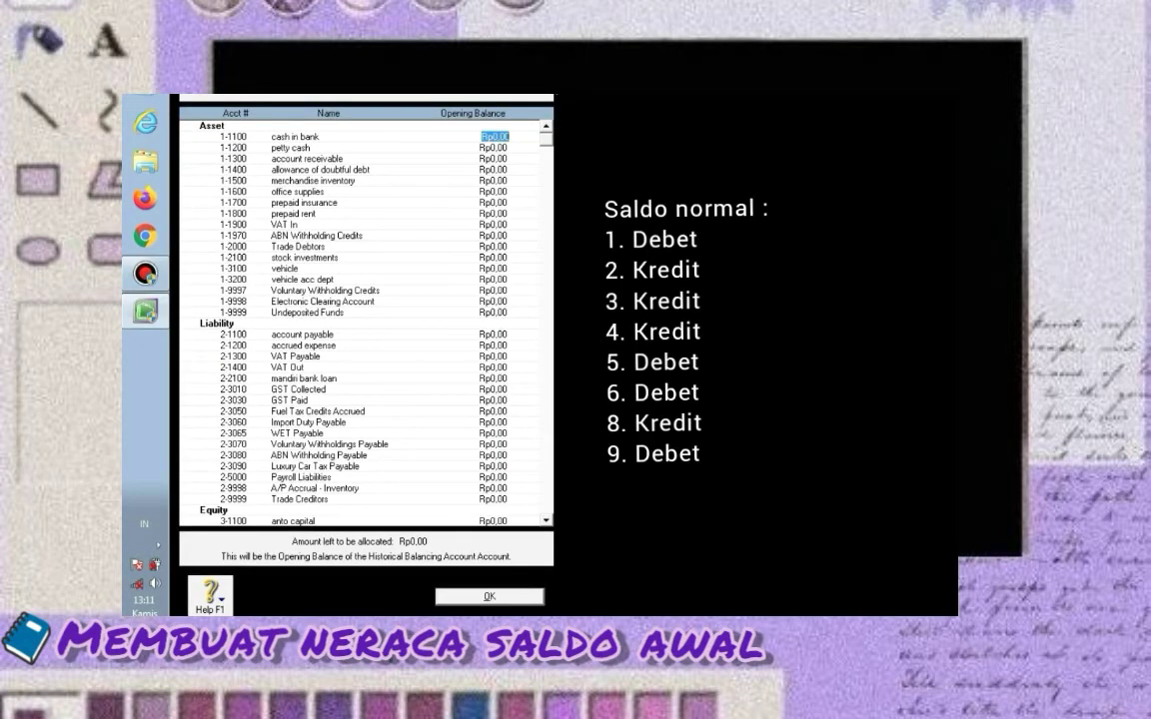
type("142")
type("546")
type("000")
key("Tab")
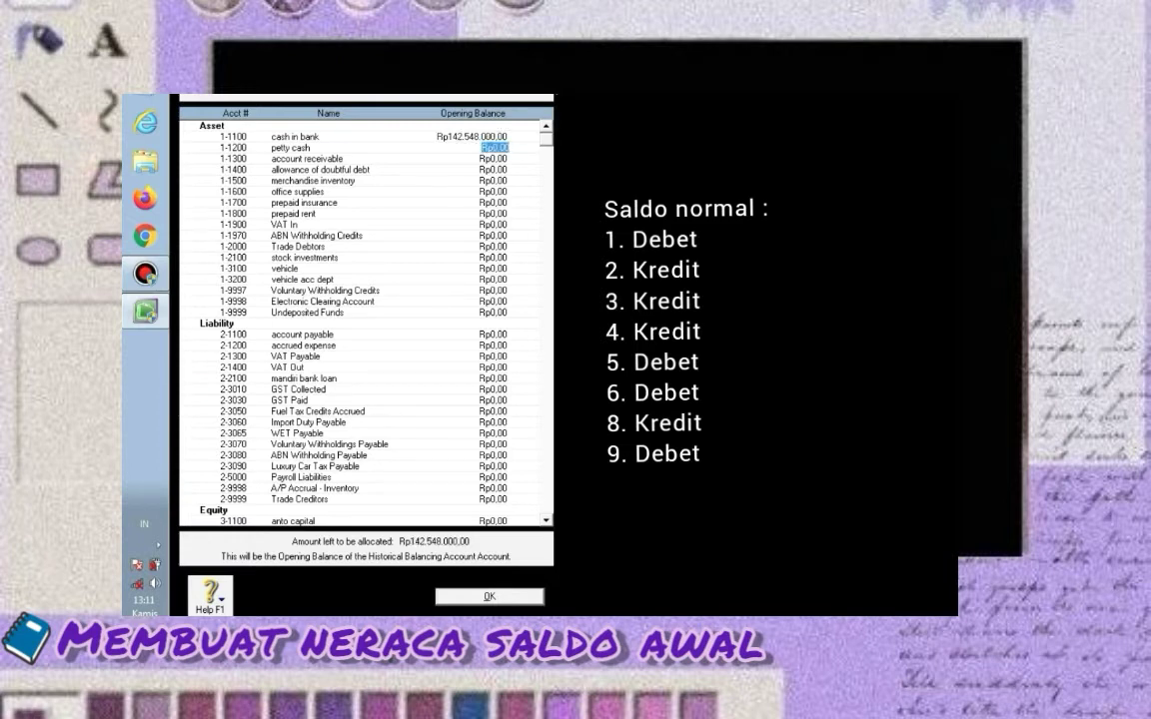
type("74")
type("00000")
key("Tab")
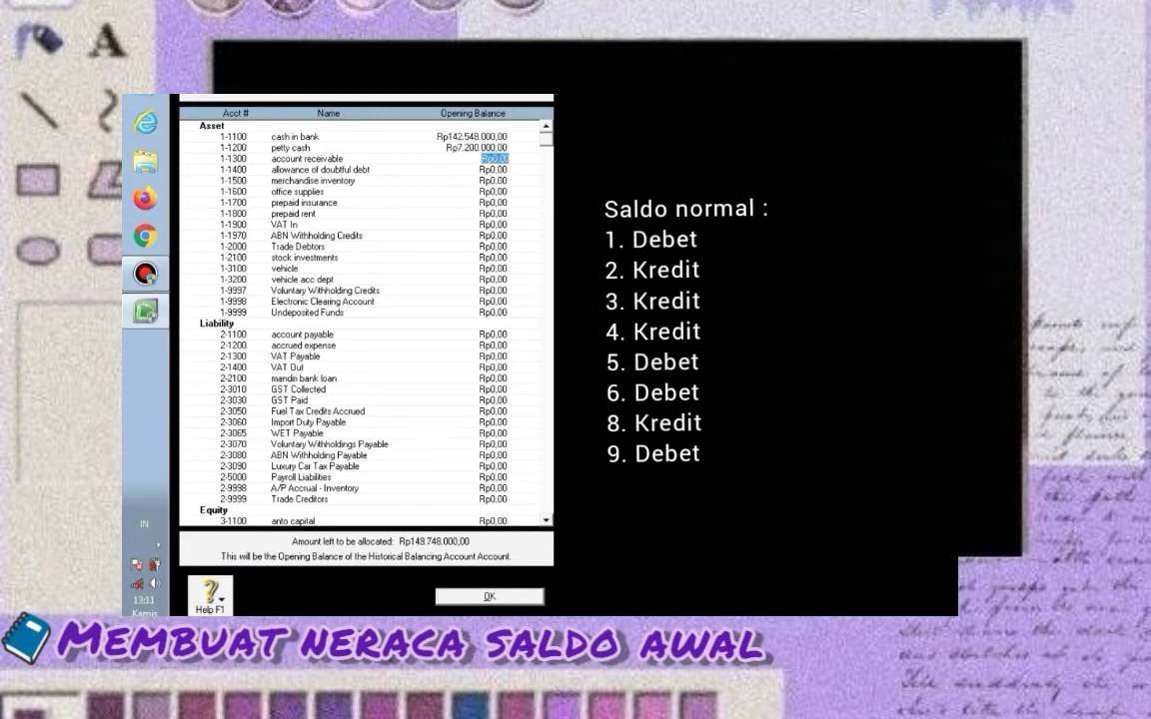
type("100100000")
key("Tab")
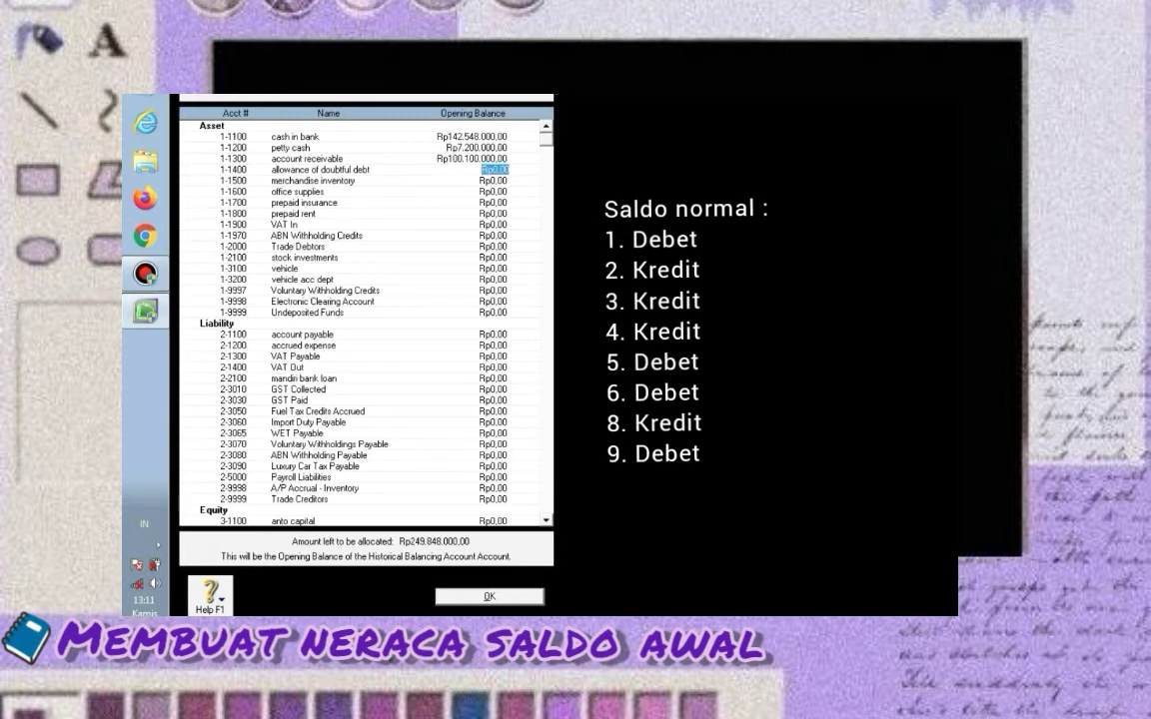
type("(10818000")
key("Tab")
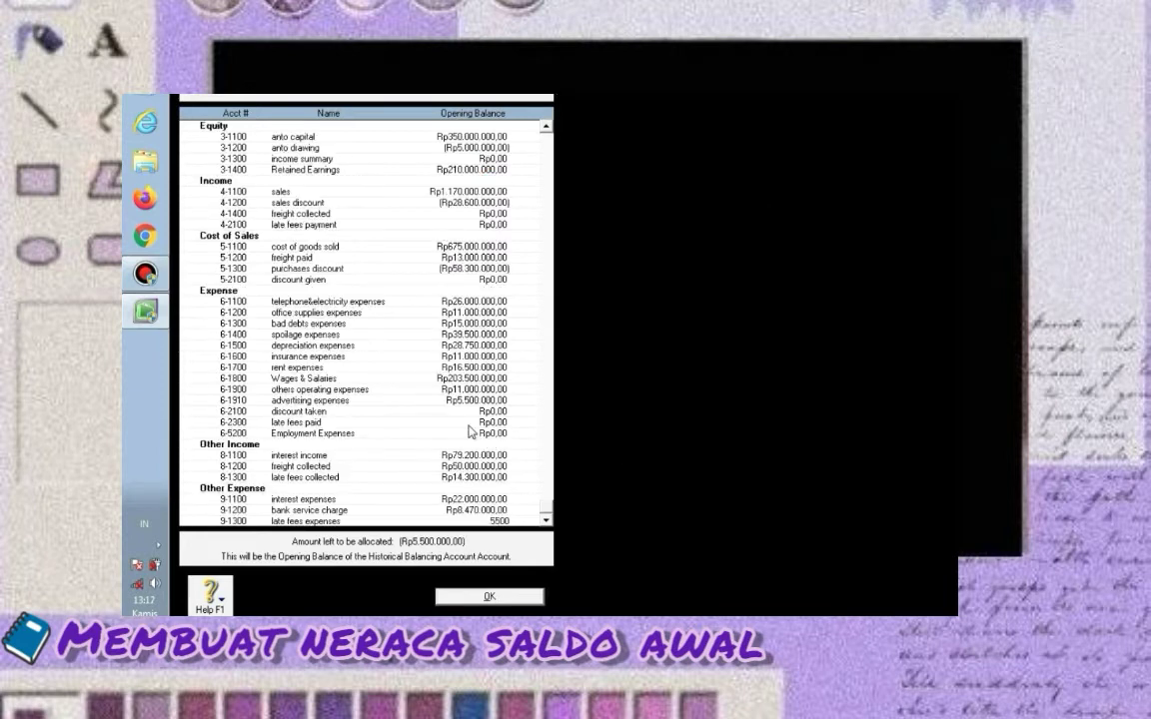
key("Return")
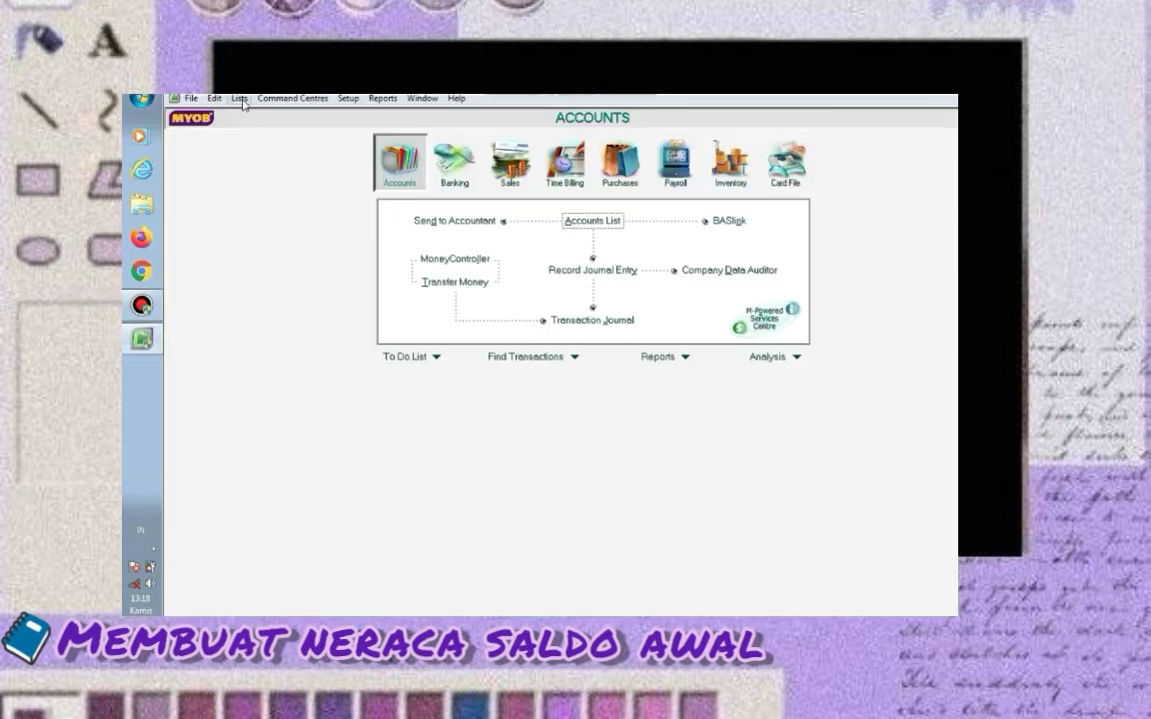
left_click(240, 99)
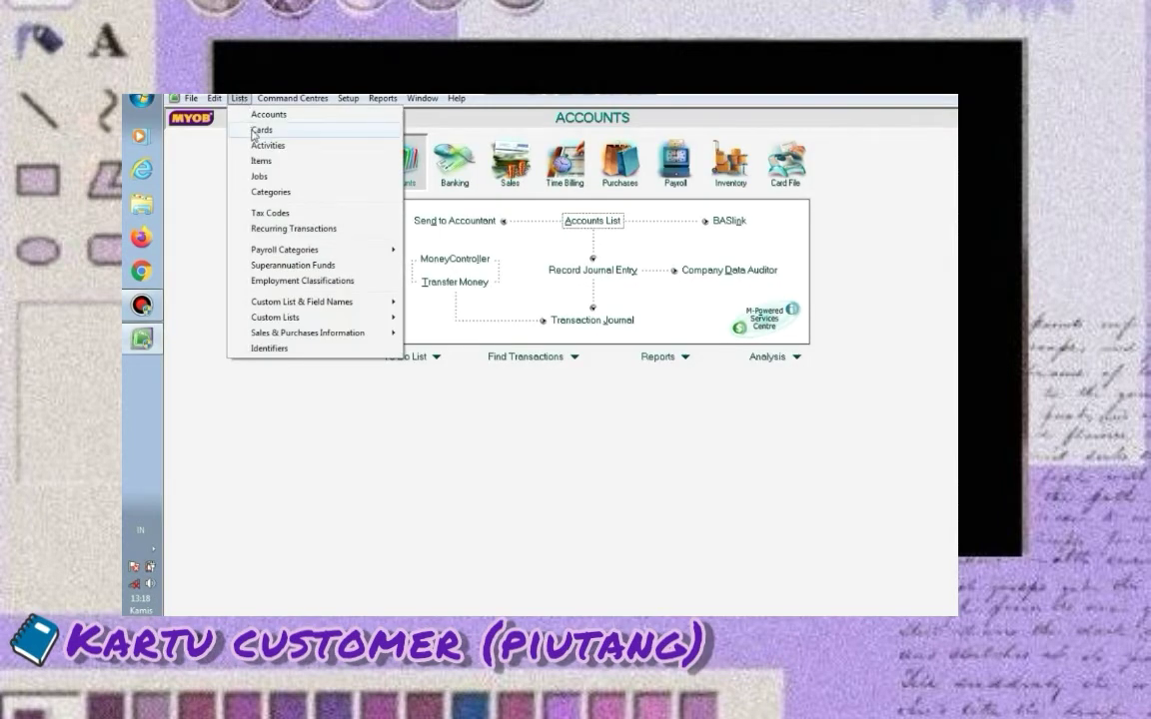
Start a new customer card named Toko Dunia with card ID C001
left_click(260, 130)
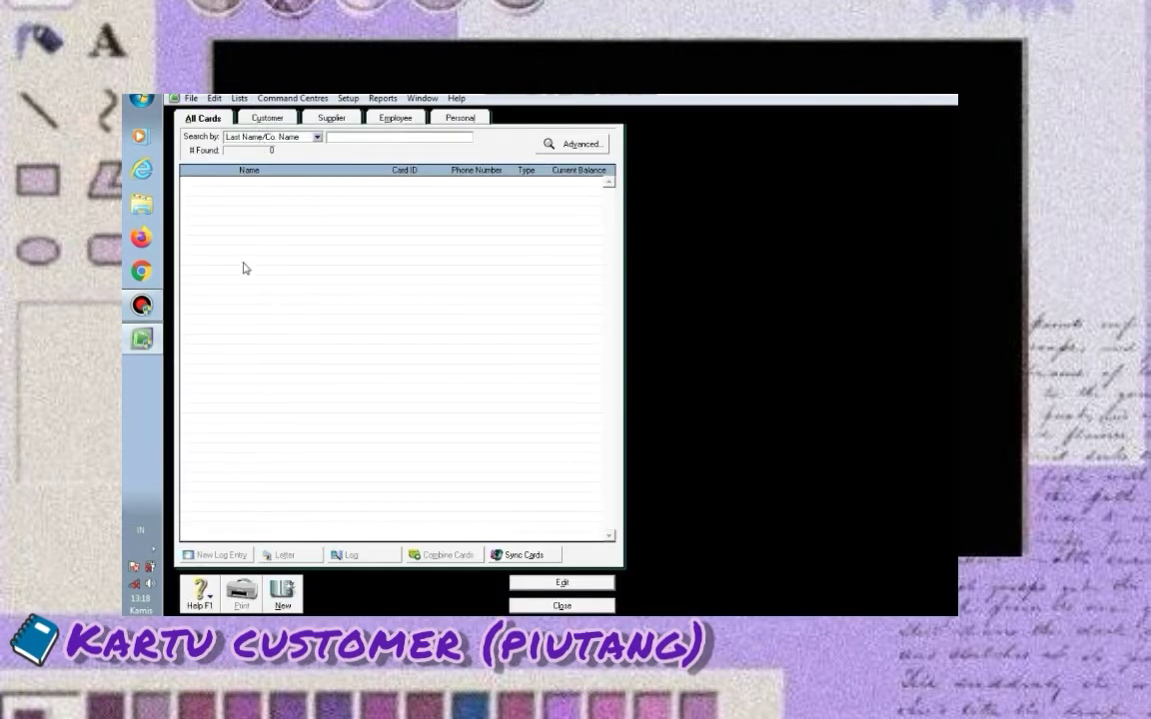
left_click(257, 121)
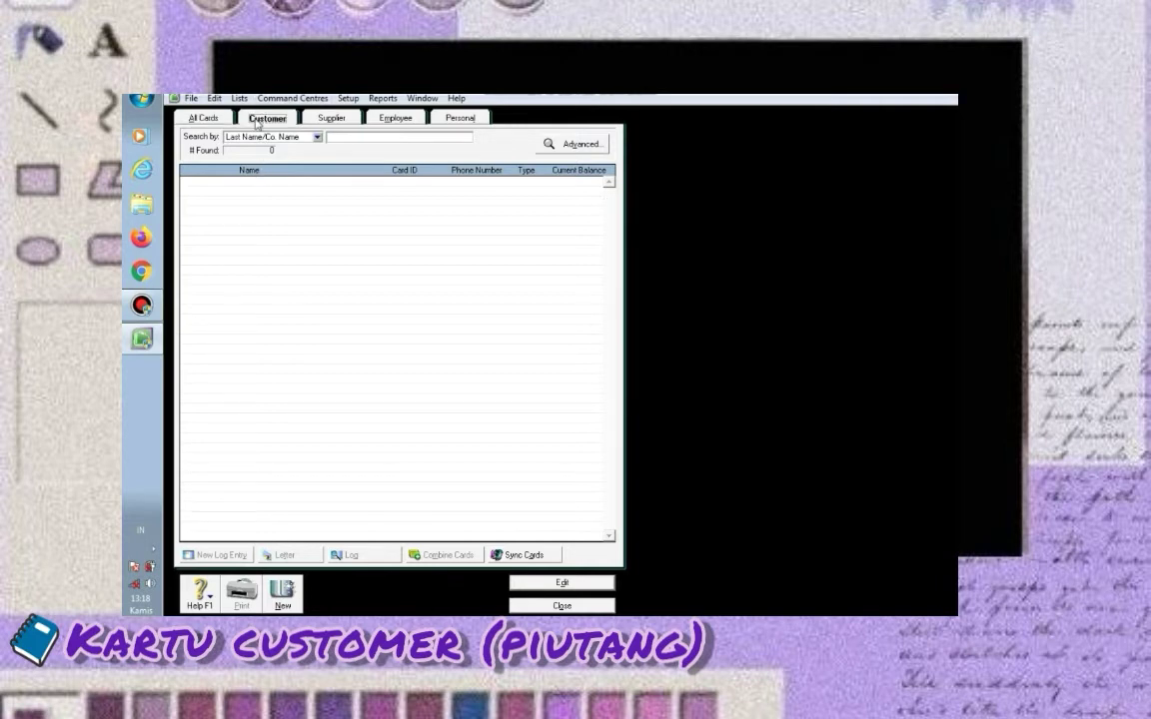
left_click(284, 594)
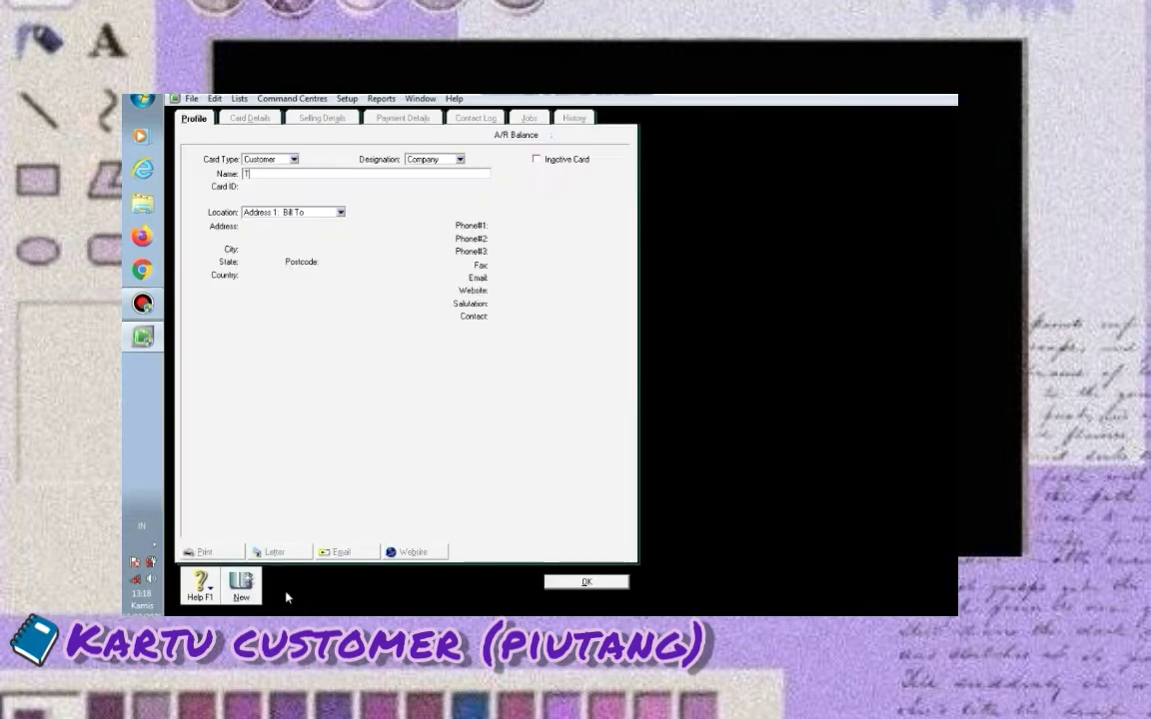
type("Toko Duni")
type("a")
key("Tab")
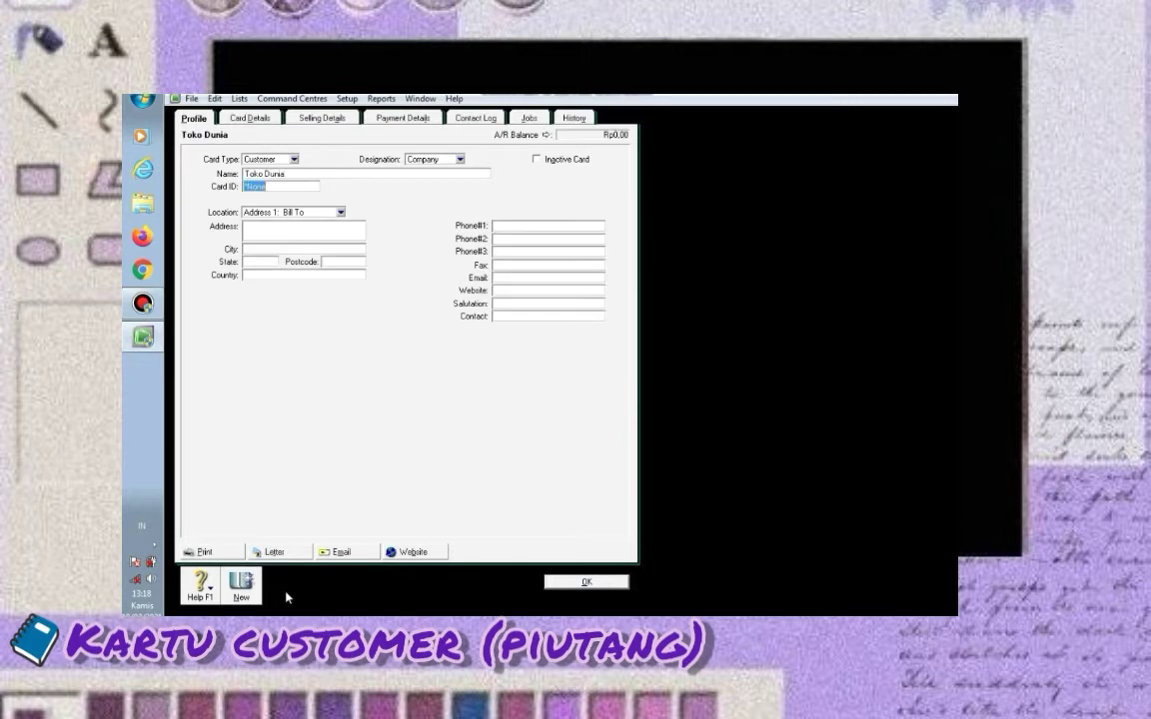
type("C001")
key("Tab")
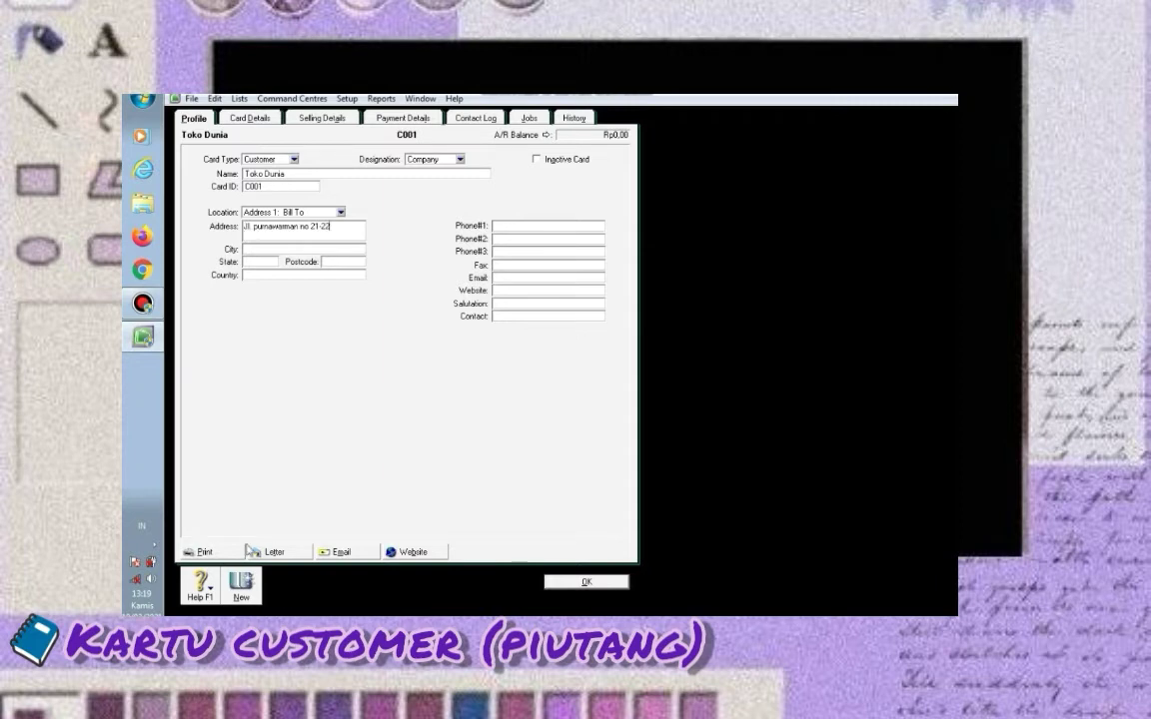
Fill in Toko Dunia's street address, city, state, country and phone number, then save the card
left_click(263, 250)
type("Bandung")
left_click(262, 262)
type("Jawa")
type(" Barat")
left_click(250, 275)
type("Indonesia")
left_click(527, 226)
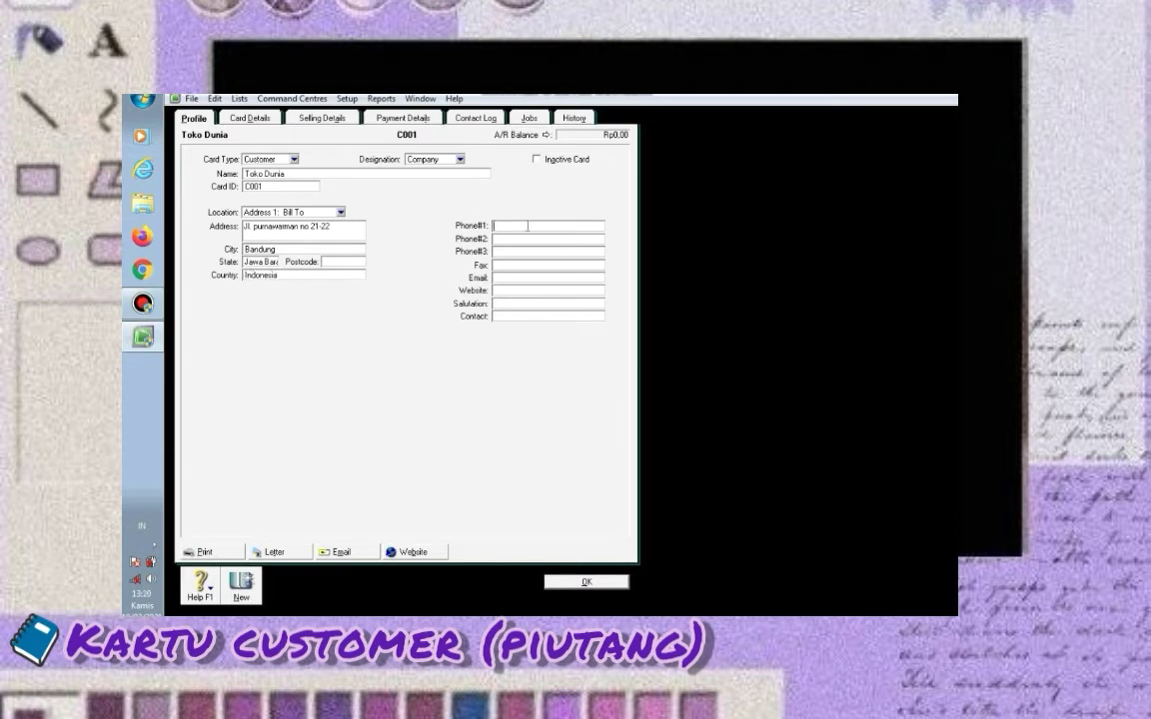
left_click(585, 583)
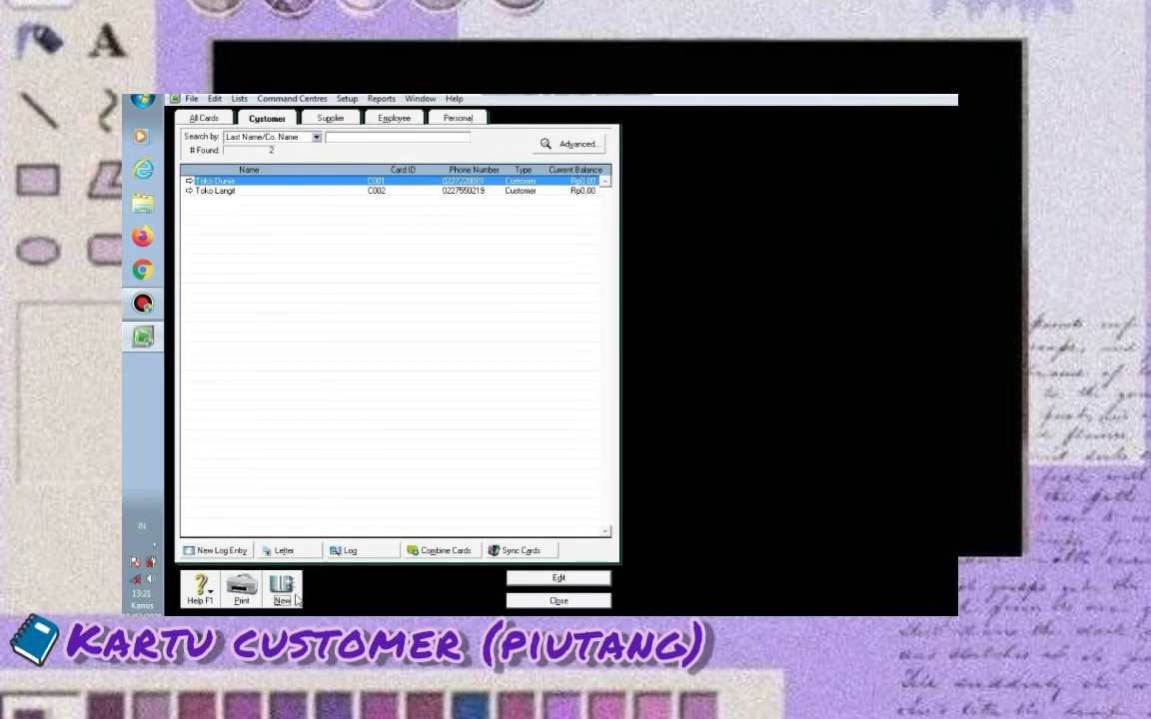
left_click(282, 599)
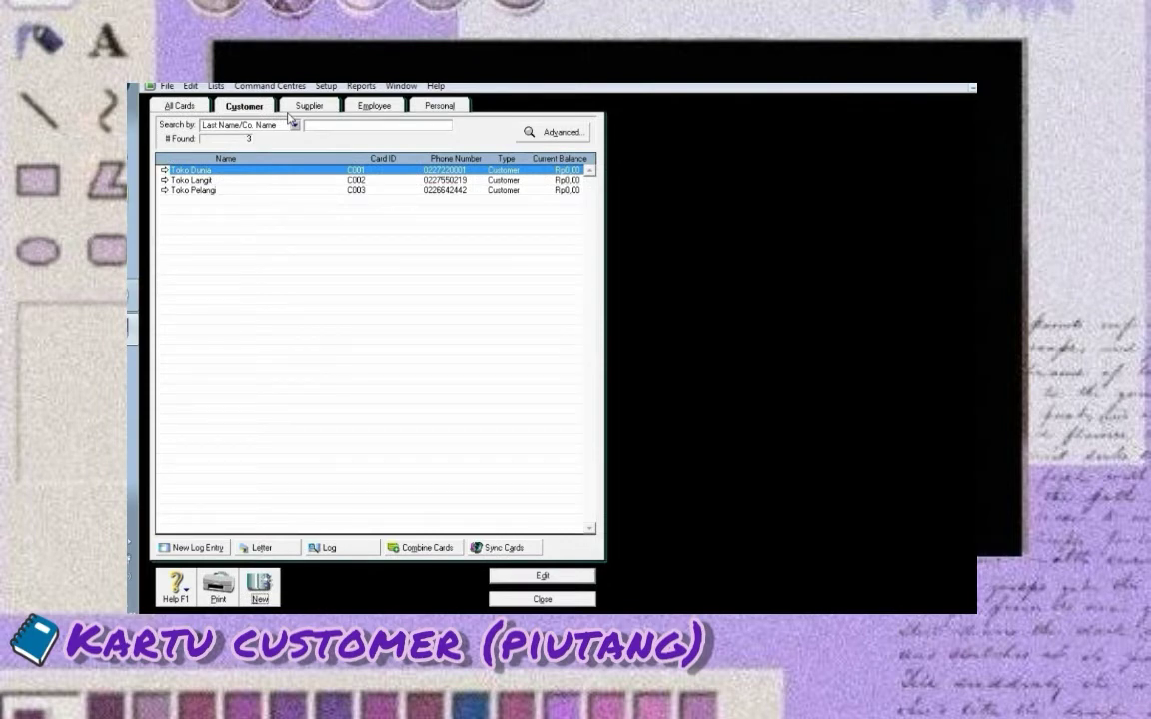
left_click(306, 106)
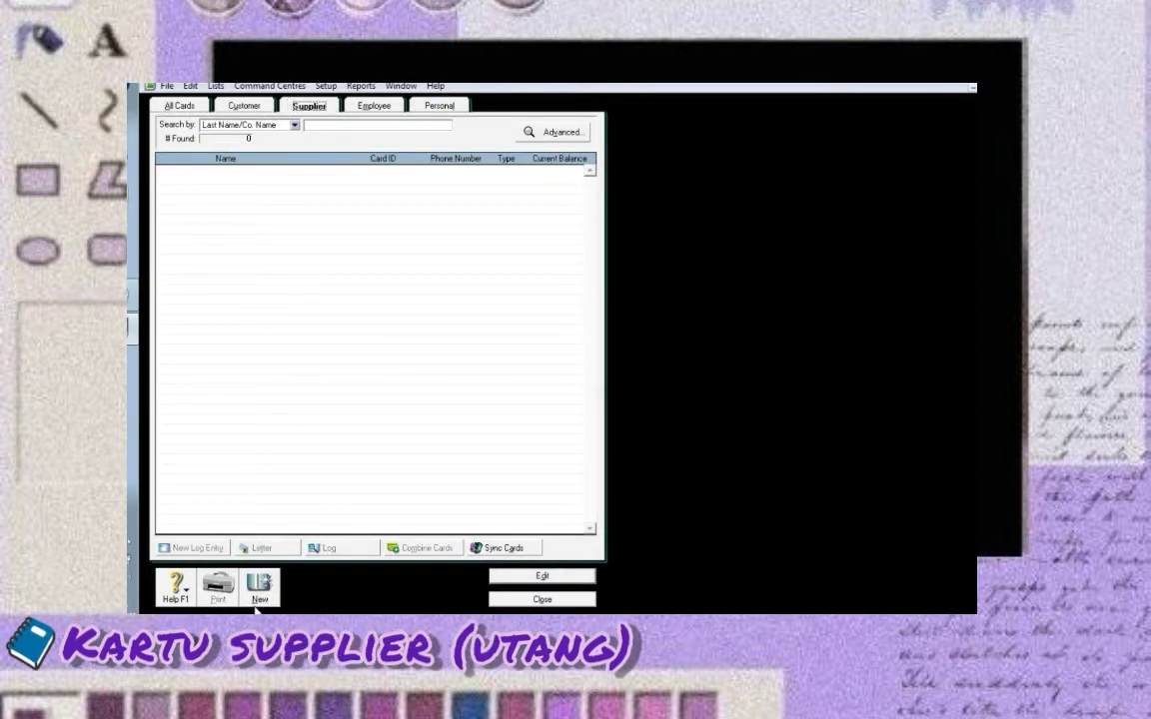
Create supplier card PT Pratama with card ID S001 and its street address
left_click(259, 587)
type("PT Pratama")
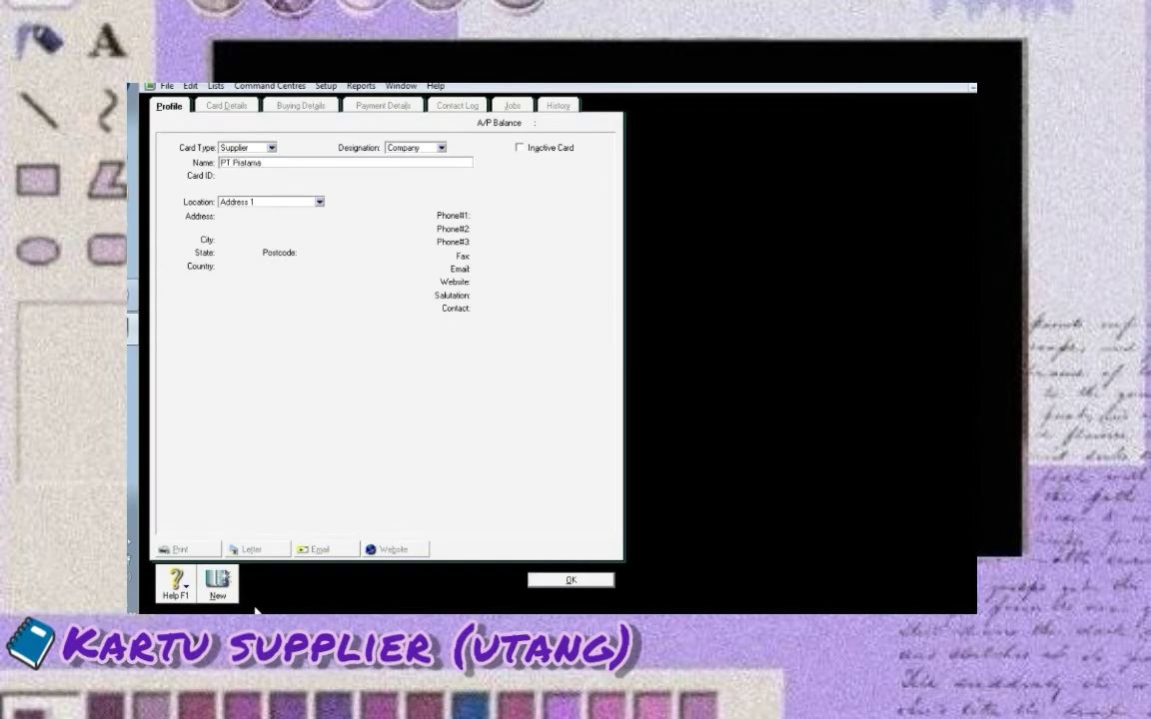
key("Tab")
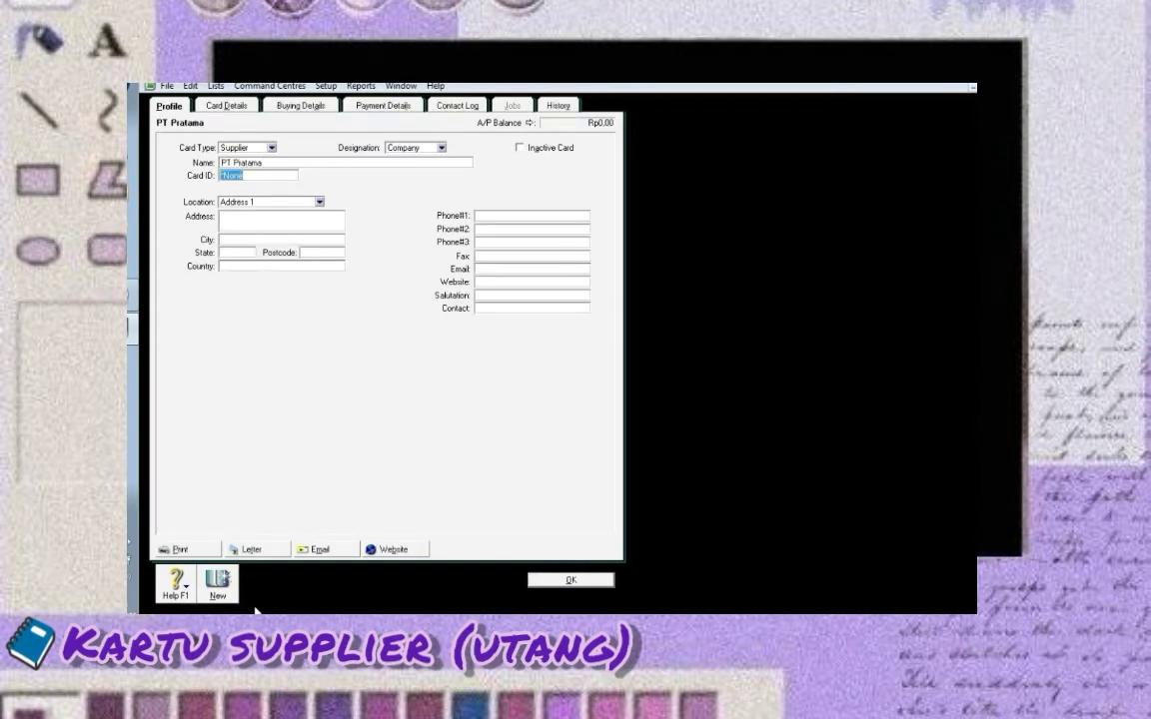
type("S001")
key("Tab")
type("Jl. Kebon Jeruk")
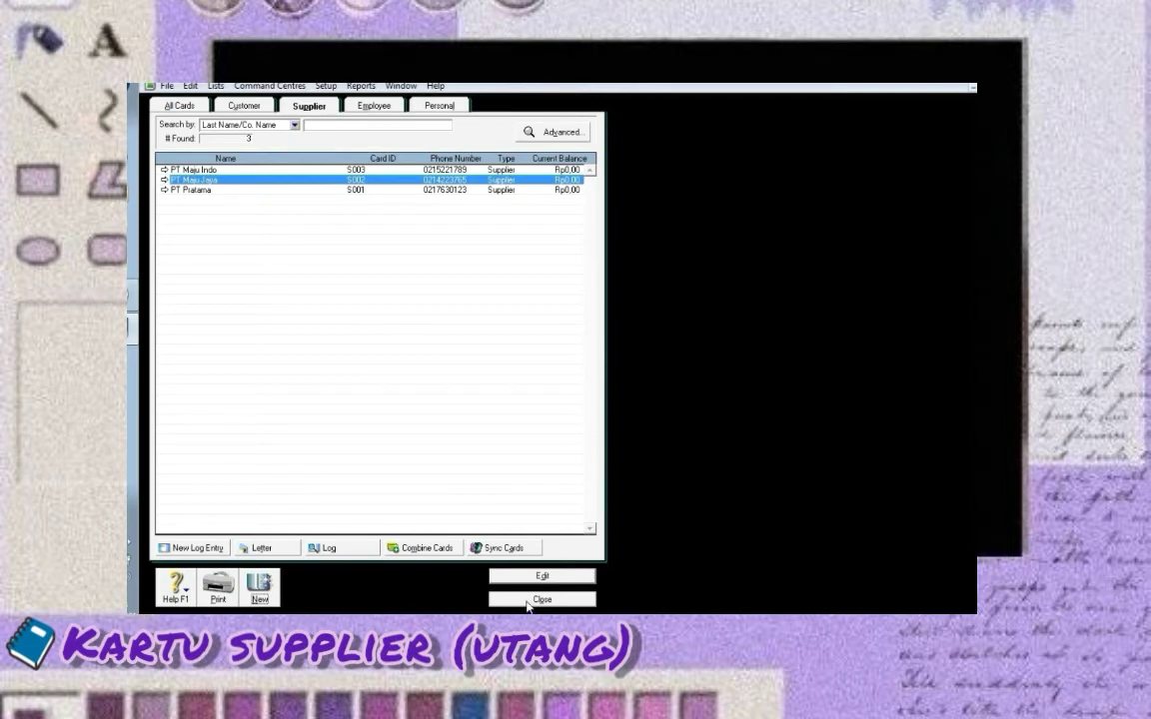
left_click(533, 602)
Open Customer Balances and begin a Toko Dunia historical sale with invoice number SM-11/5
left_click(326, 87)
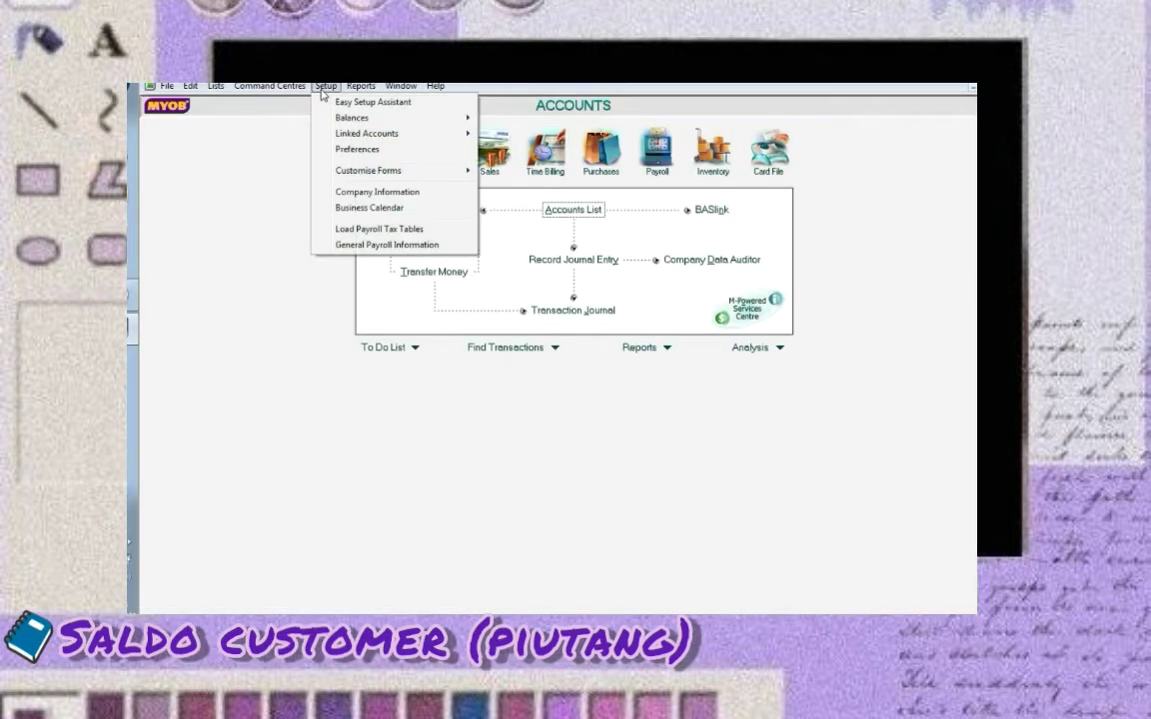
mouse_move(327, 118)
left_click(502, 152)
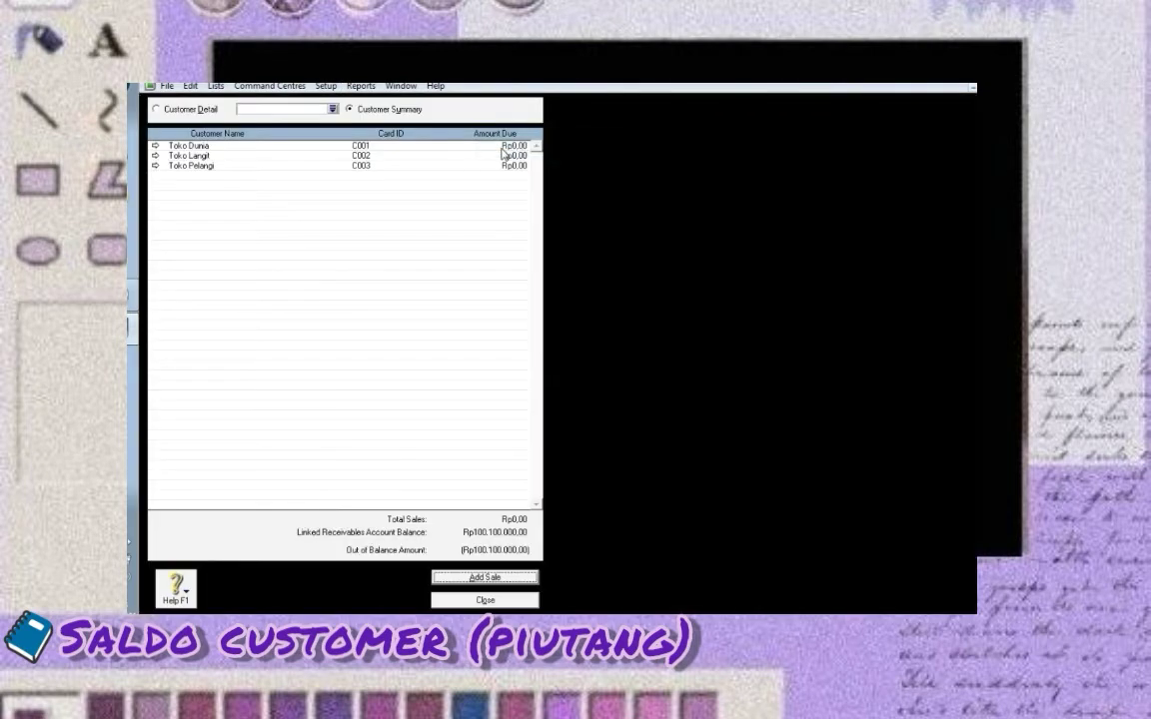
double_click(314, 153)
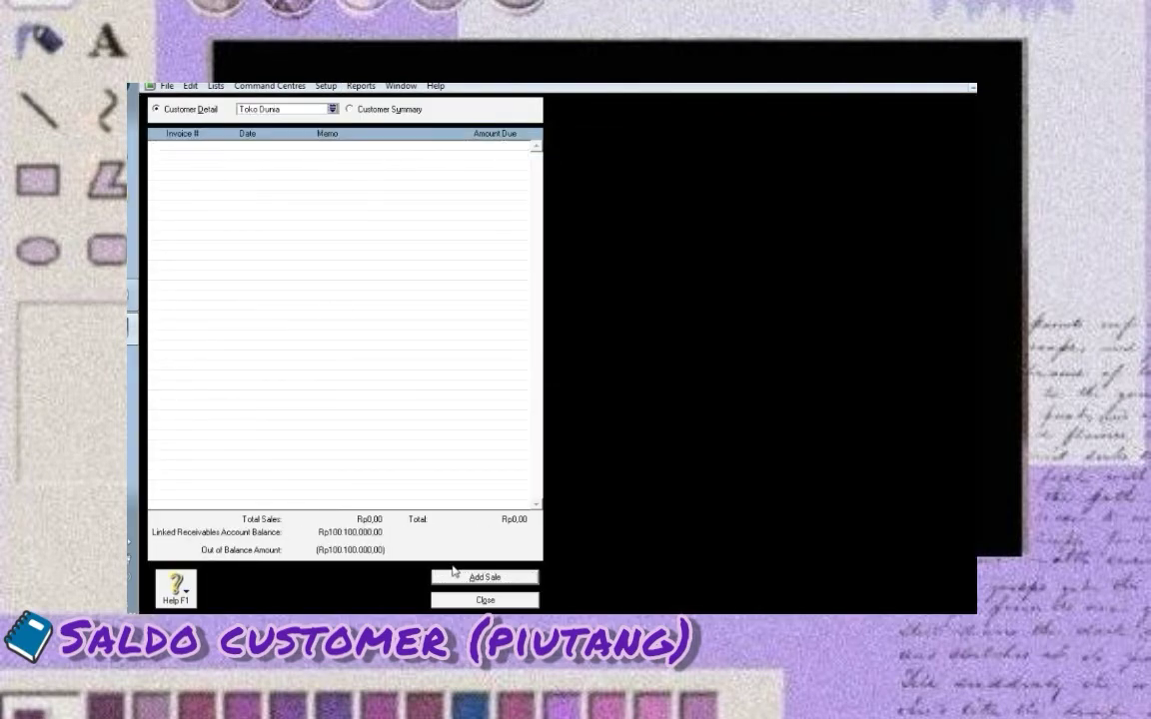
left_click(456, 579)
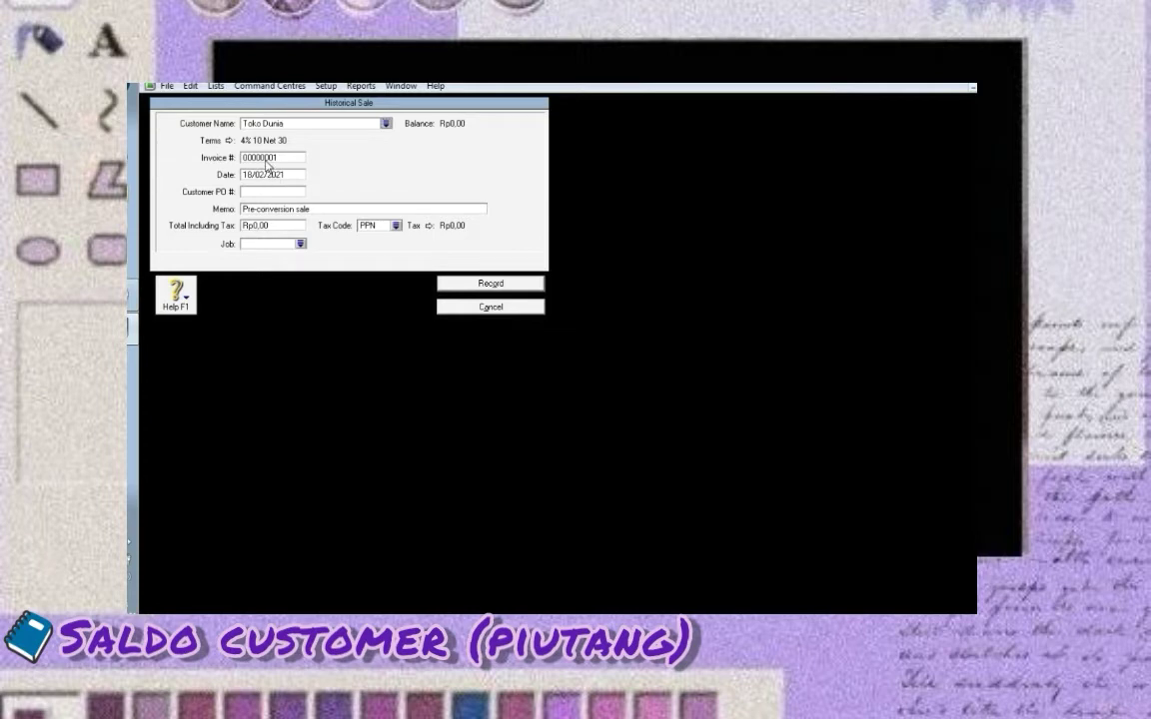
left_click(266, 192)
left_click(264, 158)
type("SM-11/5")
Change the Toko Dunia sale date to day 20, month 11
left_click(249, 175)
left_click(252, 174)
key("BackSpace")
key("BackSpace")
type("20")
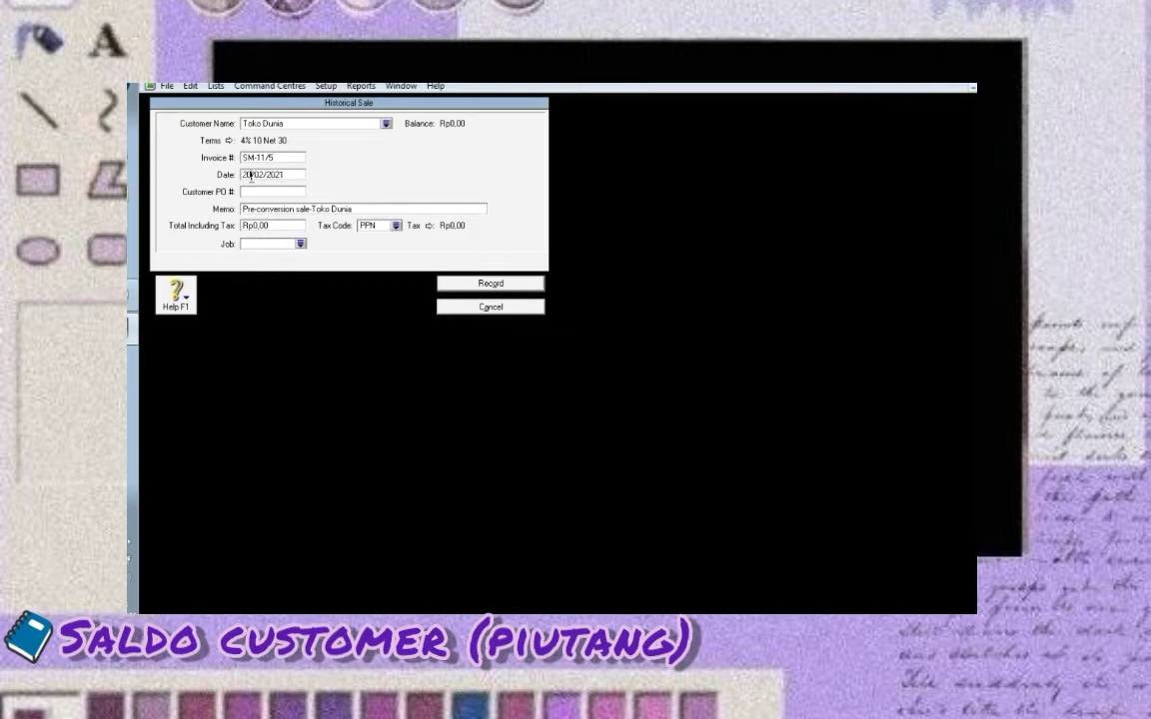
key("Right")
key("Delete")
key("Delete")
type("11")
key("Right")
Enter a total of 30250000 and record the Toko Dunia historical sale
left_click(289, 226)
type("30250000")
key("Tab")
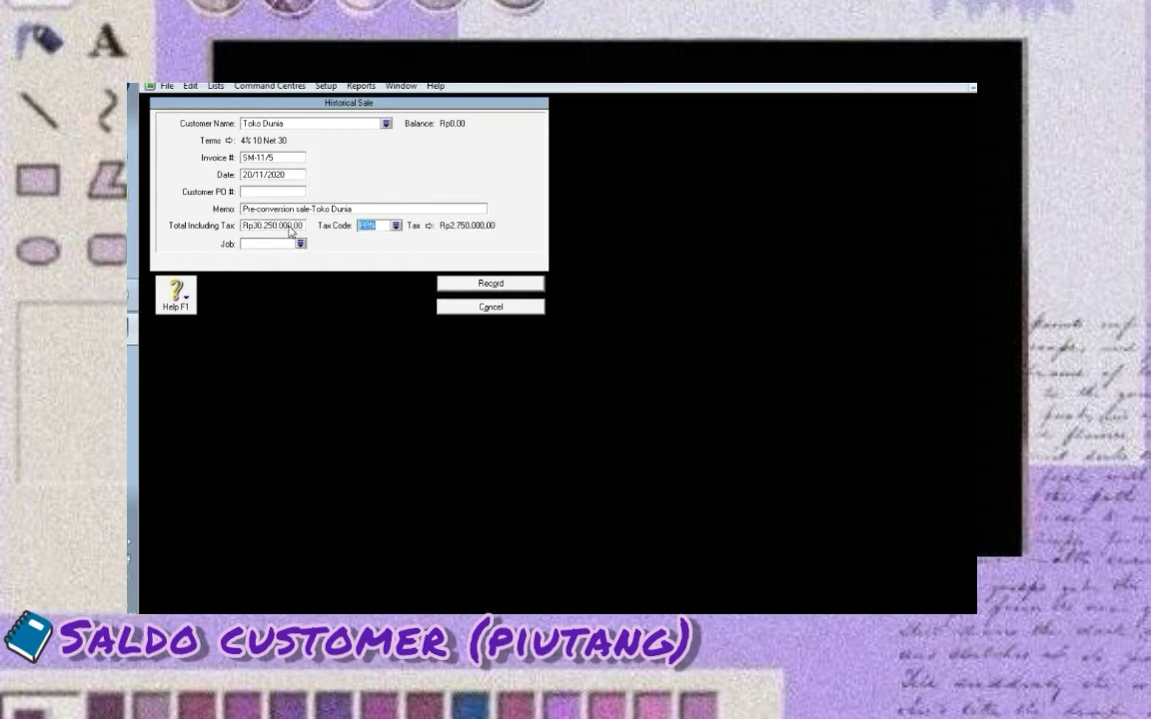
left_click(464, 285)
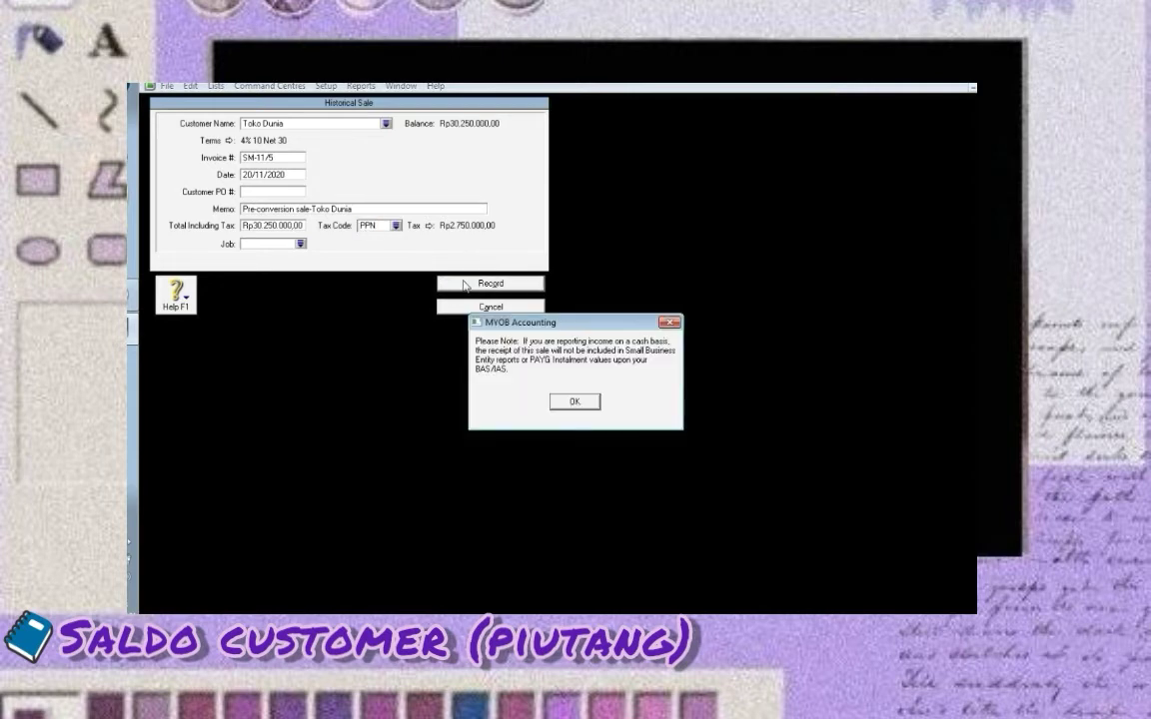
left_click(572, 403)
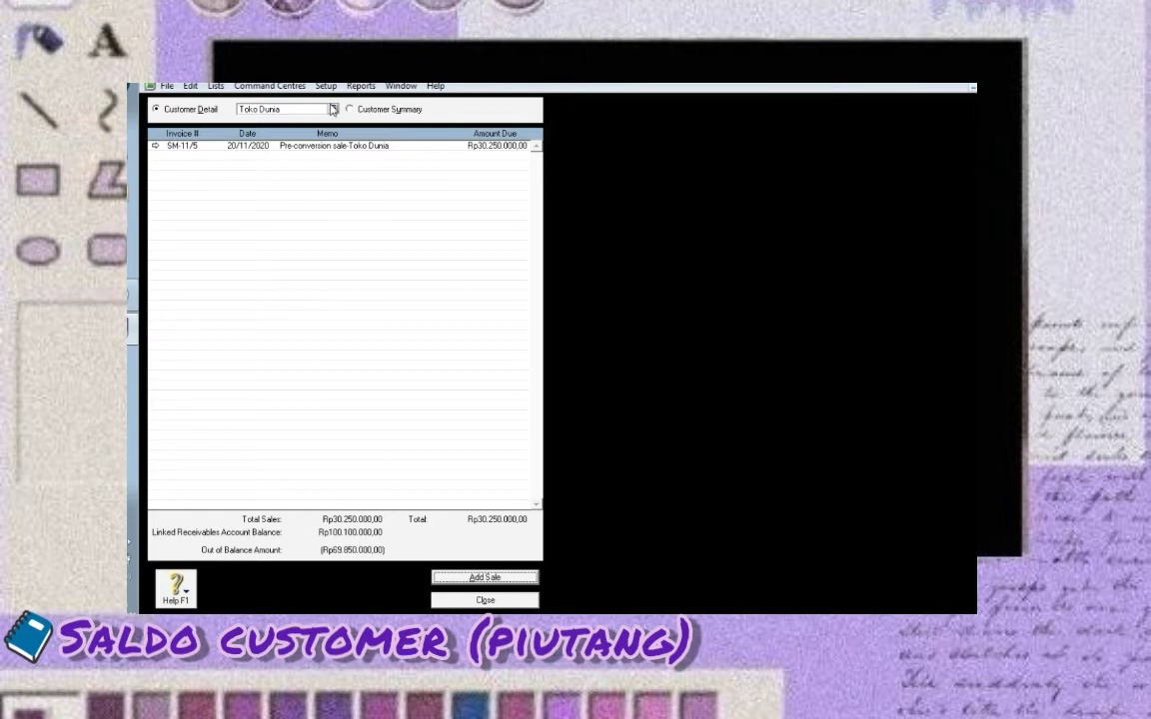
Record the Toko Langit and Toko Pelangi historical sales until receivables balance
left_click(332, 110)
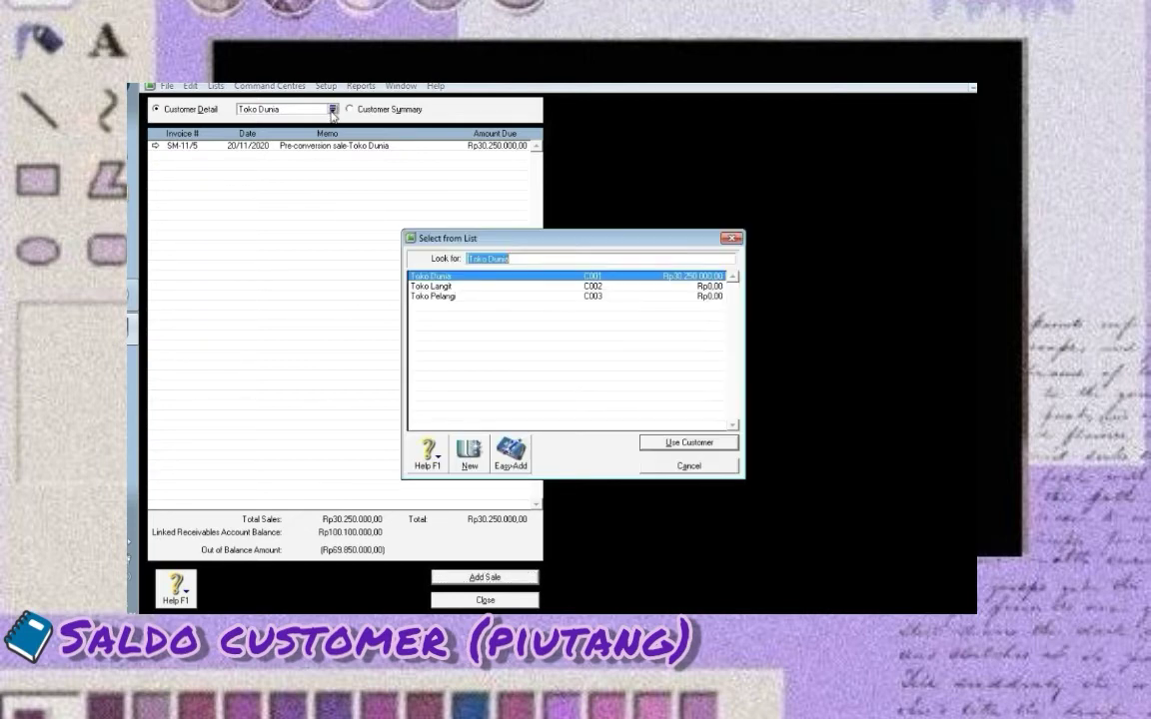
left_click(461, 288)
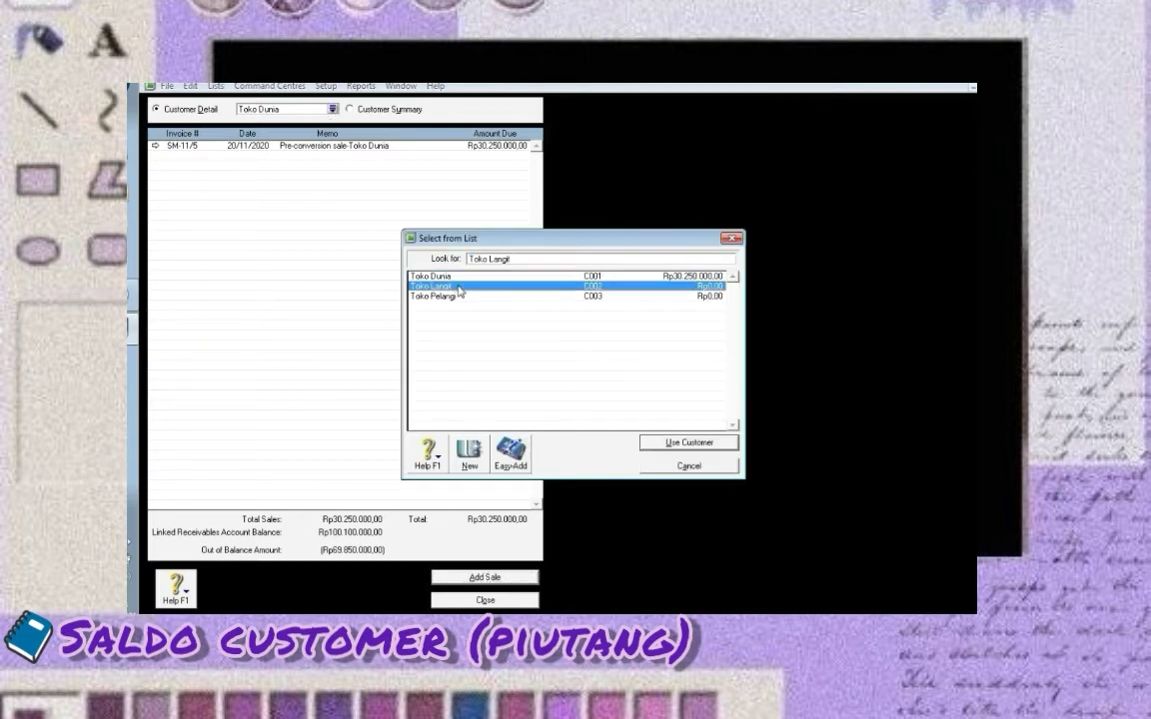
left_click(657, 442)
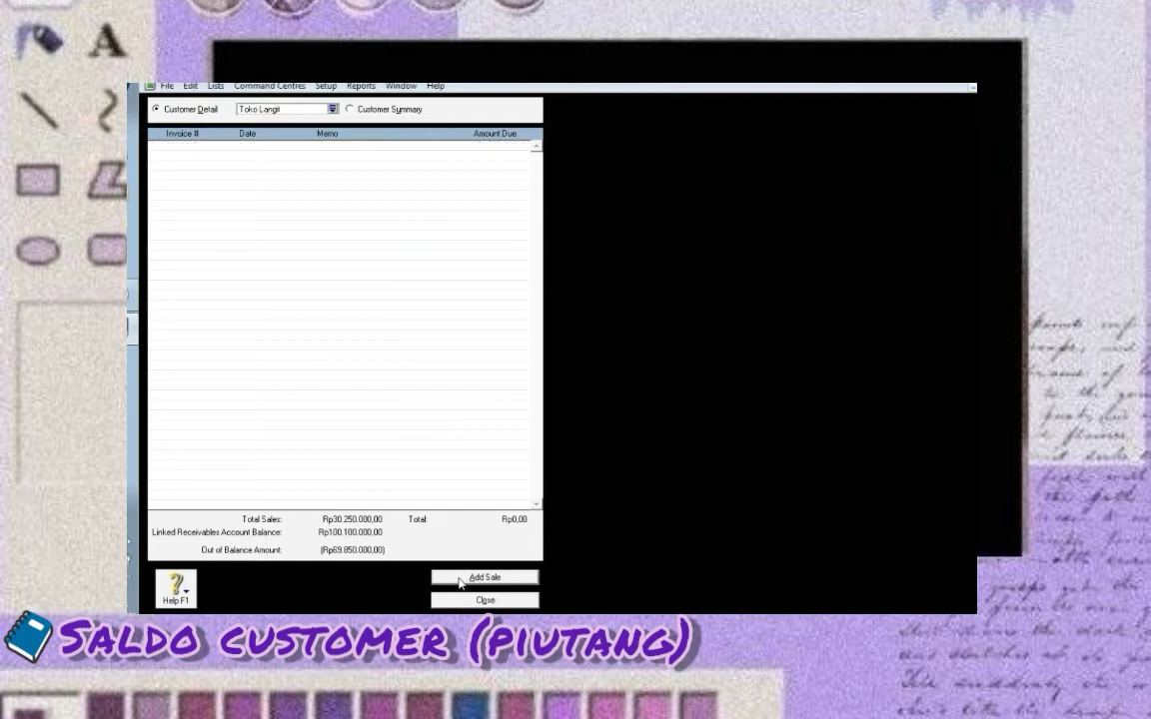
left_click(464, 580)
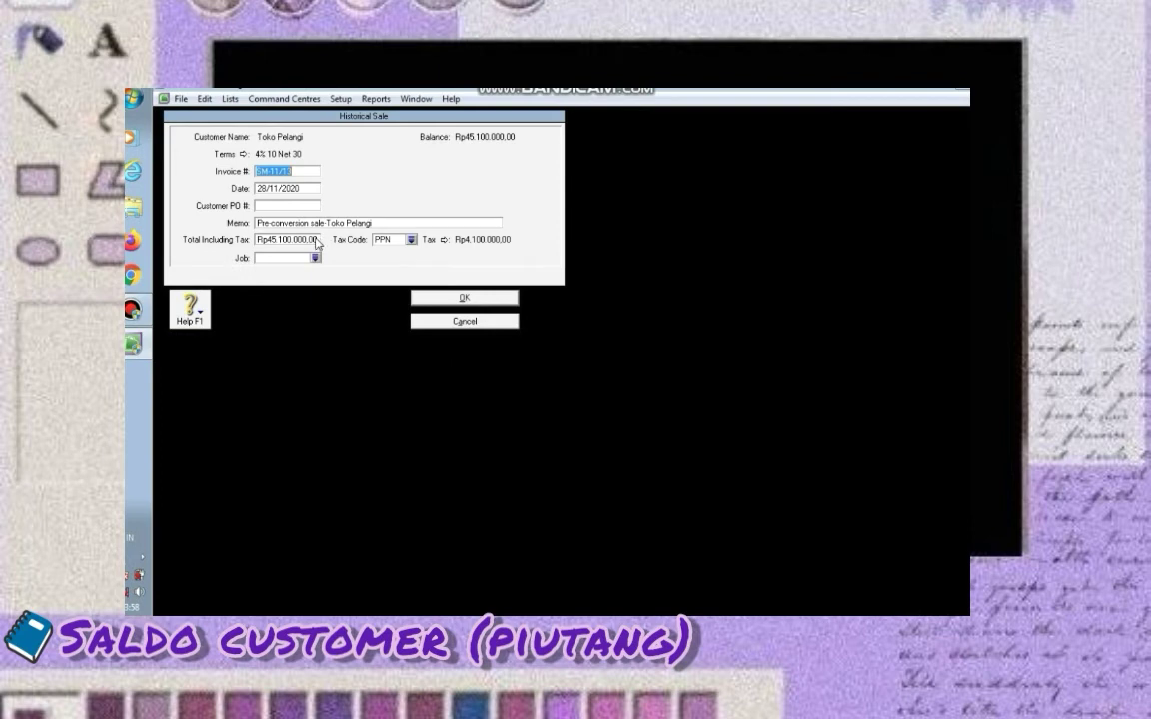
left_click(312, 239)
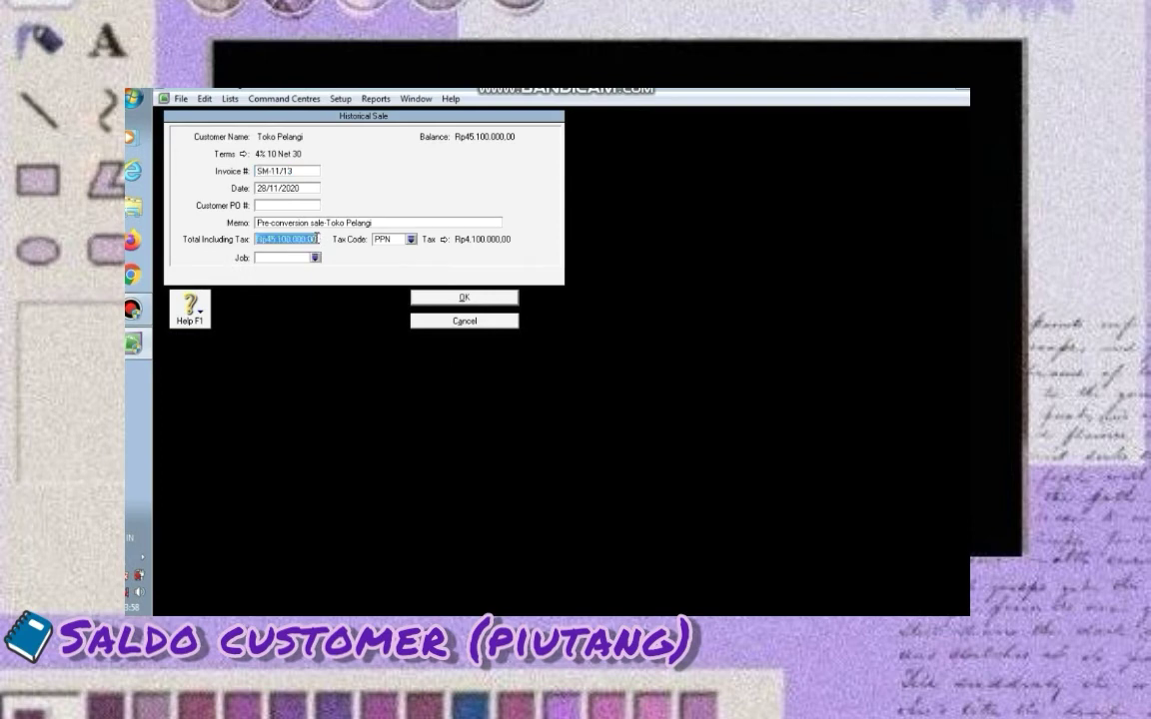
left_click(434, 298)
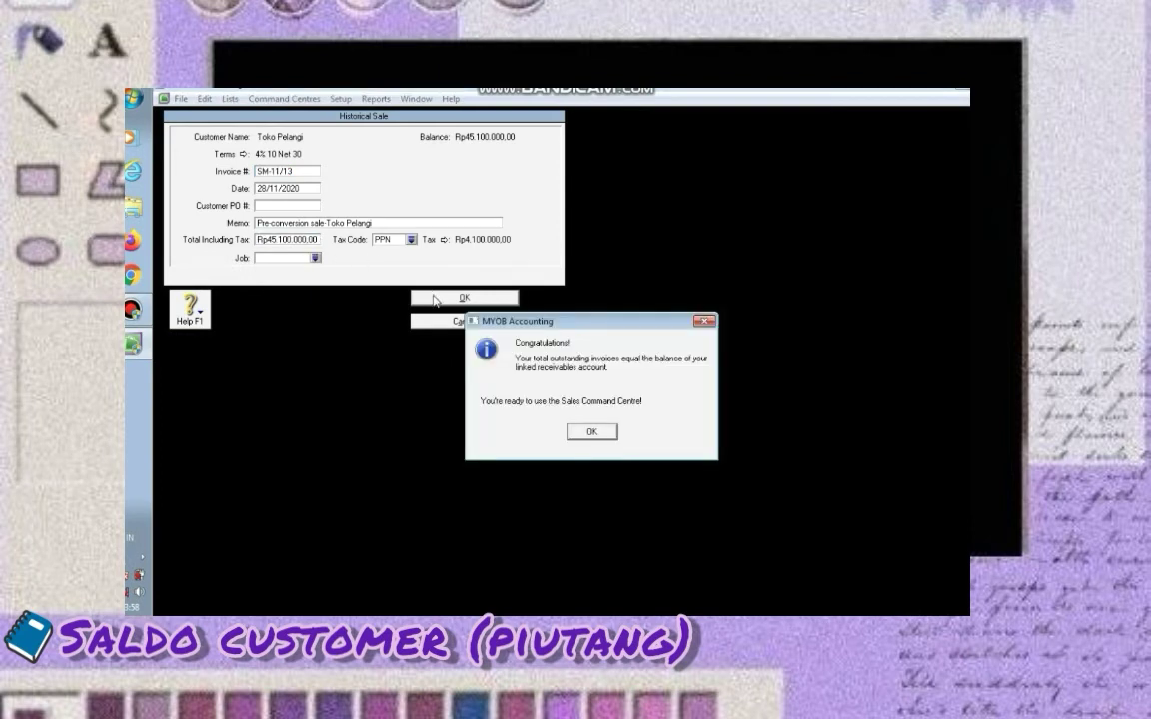
left_click(579, 432)
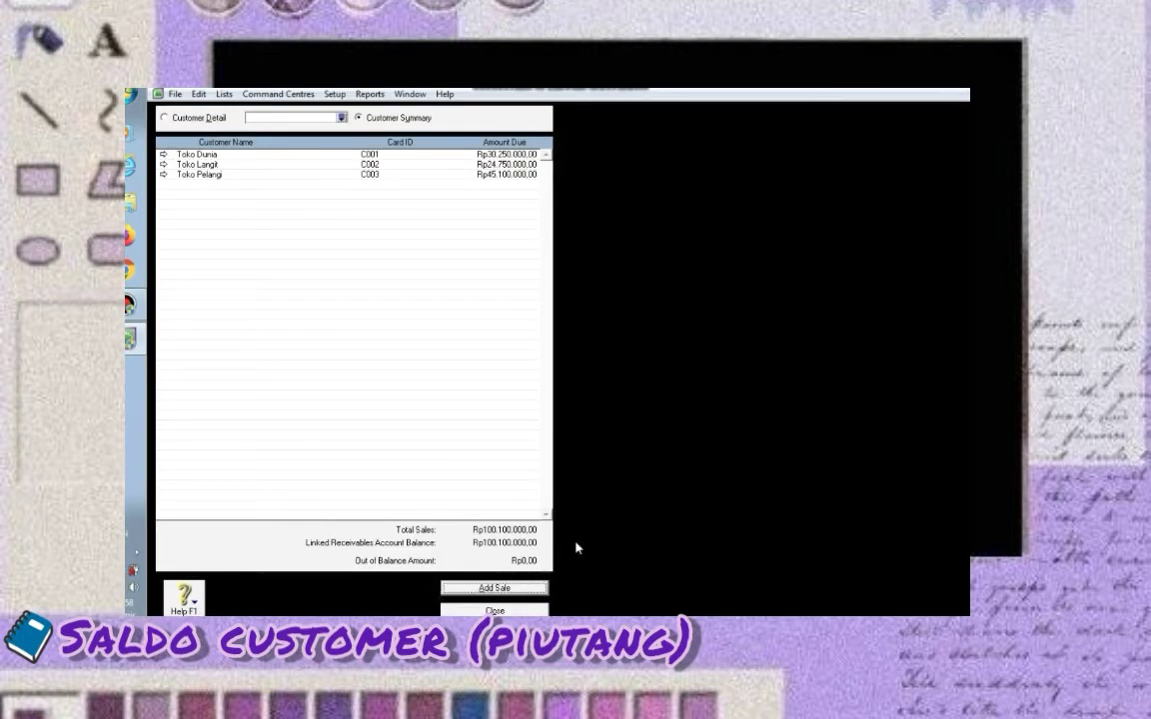
left_click(496, 611)
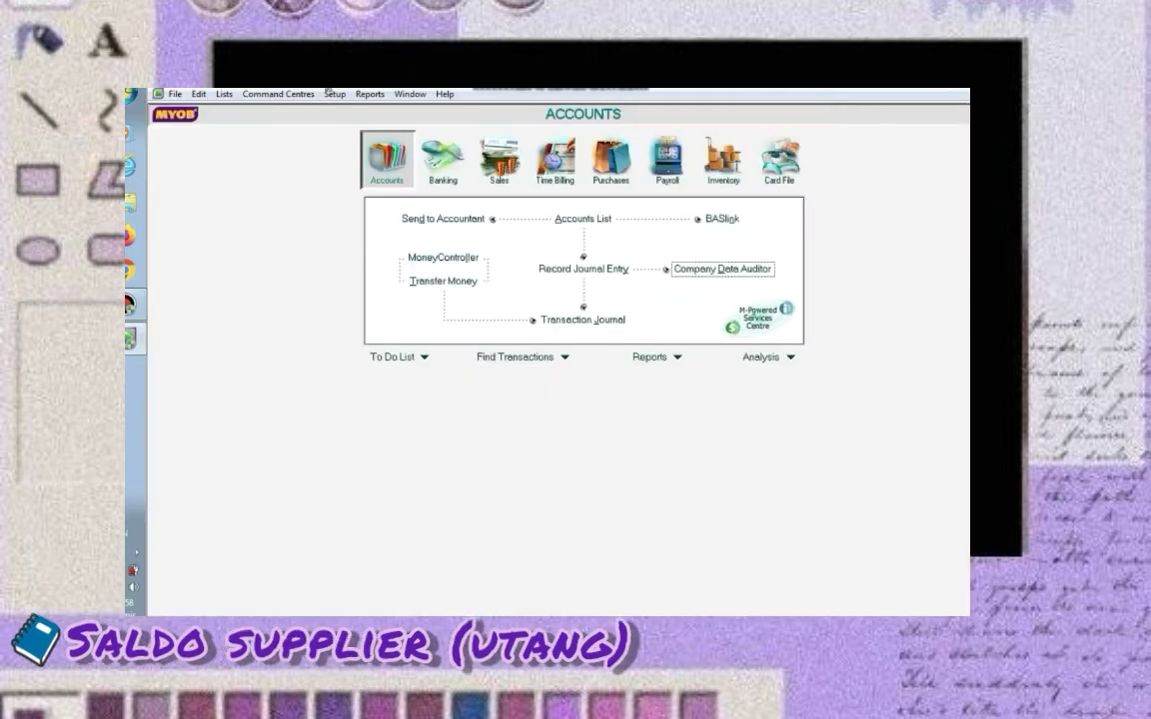
Record PT Maju Indo's Rp47.850.000,00 historical purchase in Supplier Balances, bringing payables into balance
left_click(333, 95)
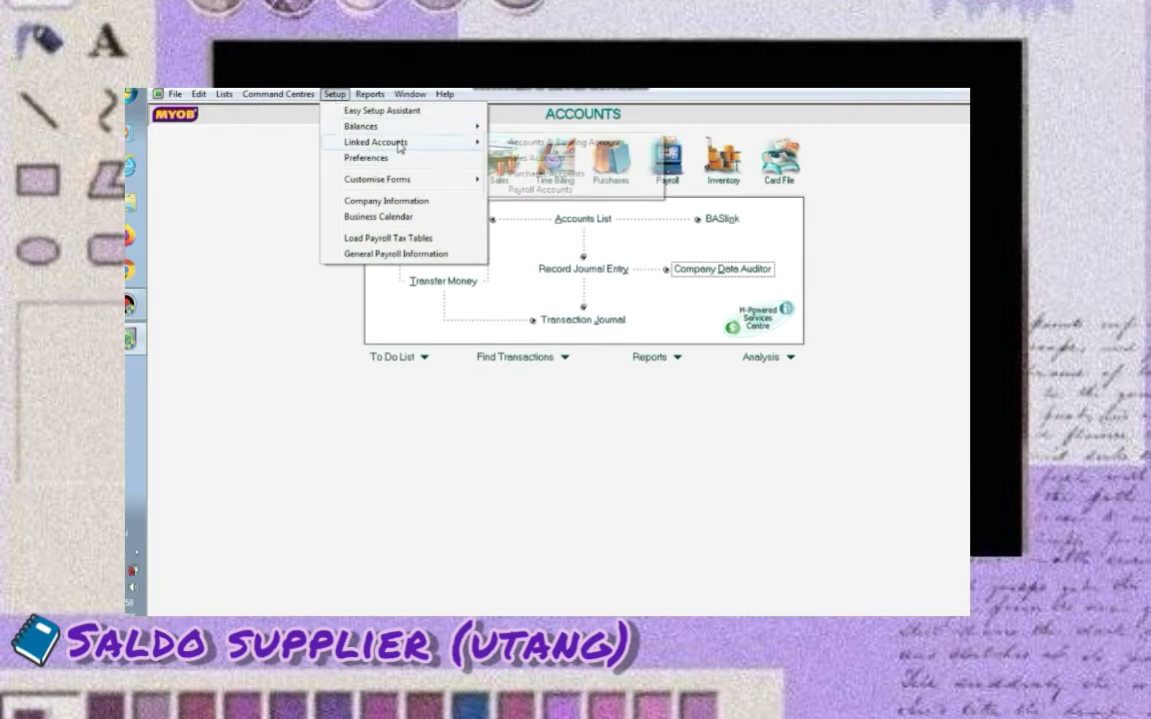
mouse_move(469, 128)
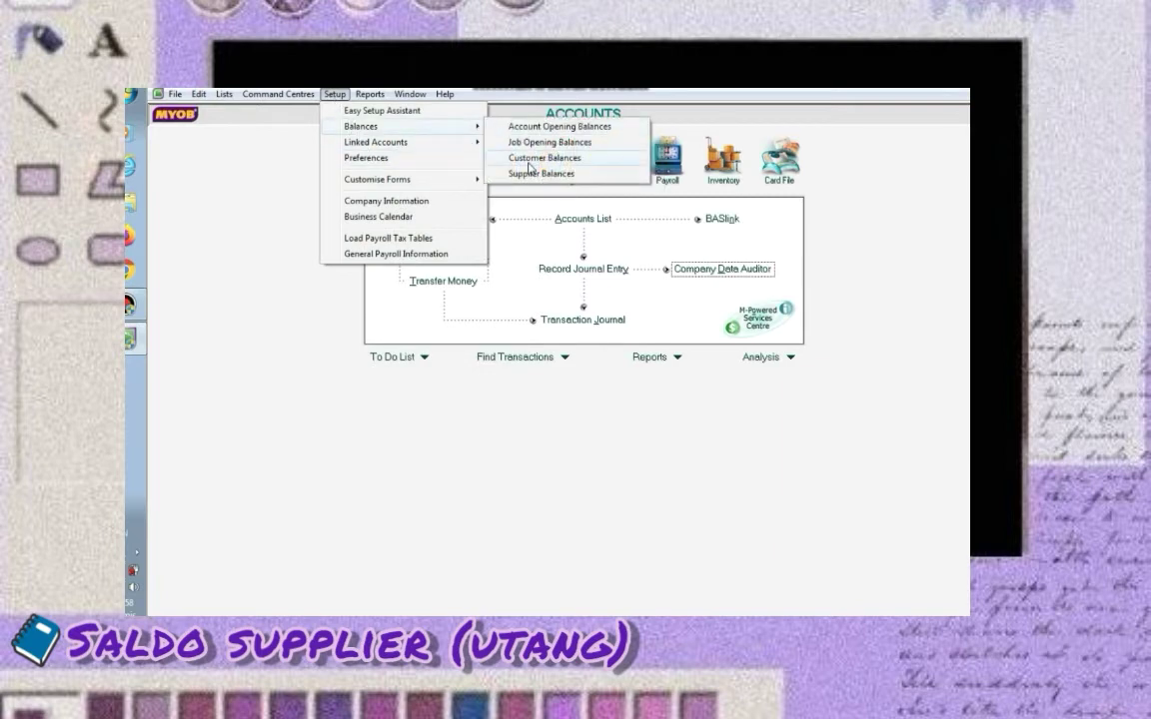
left_click(529, 173)
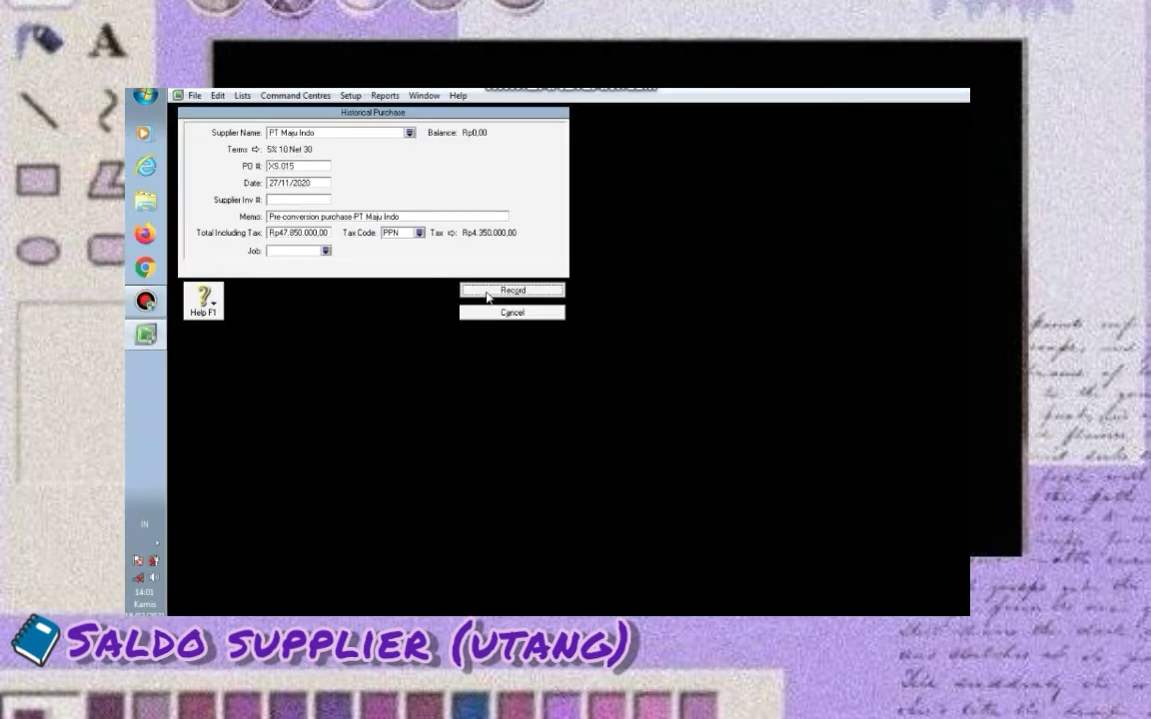
left_click(487, 292)
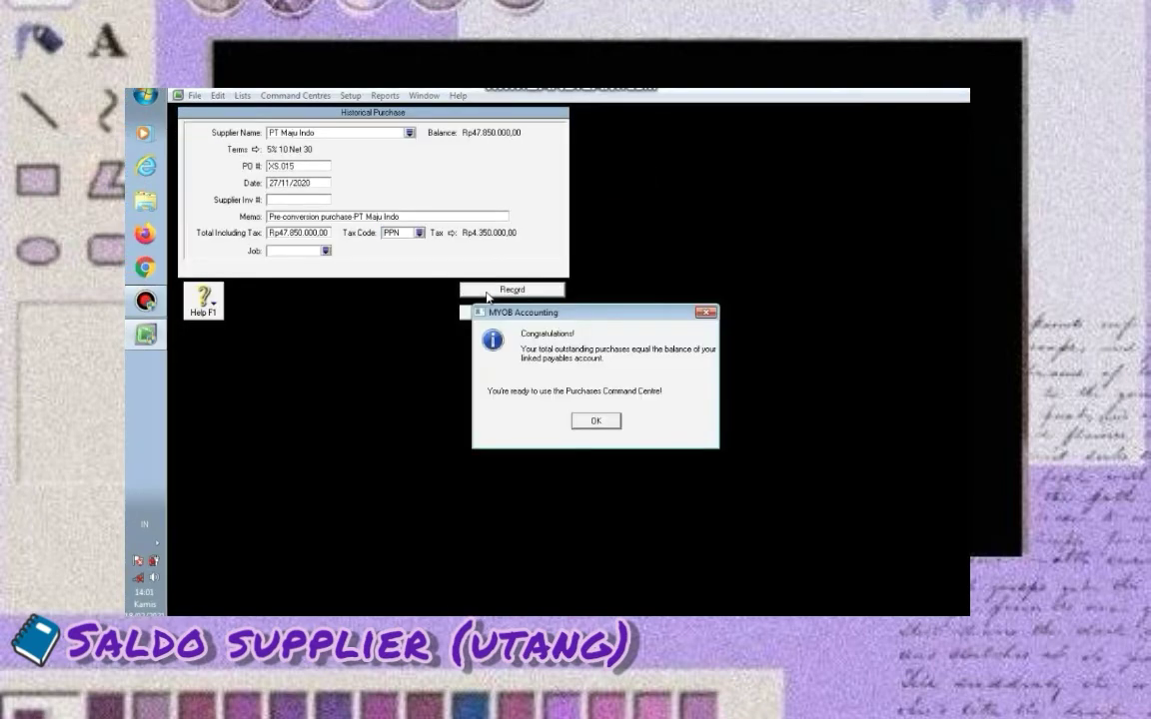
left_click(594, 420)
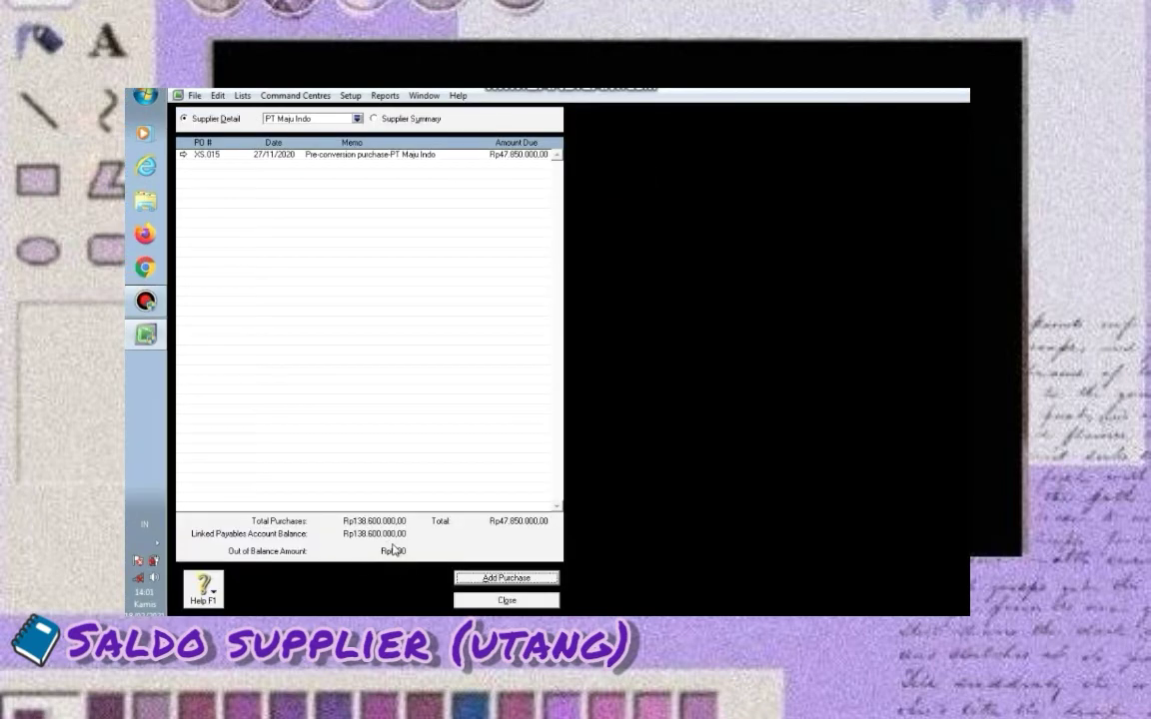
left_click(466, 602)
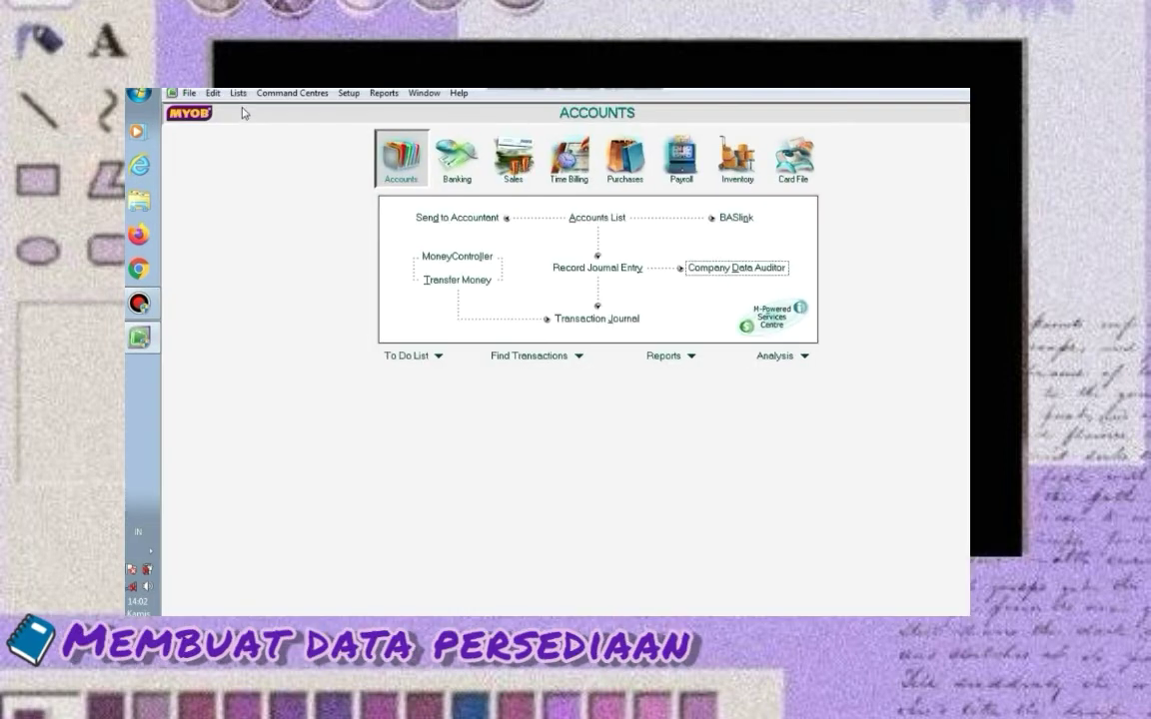
Create a new inventory item A43SJ named Xasus A43SJ
left_click(238, 93)
left_click(262, 158)
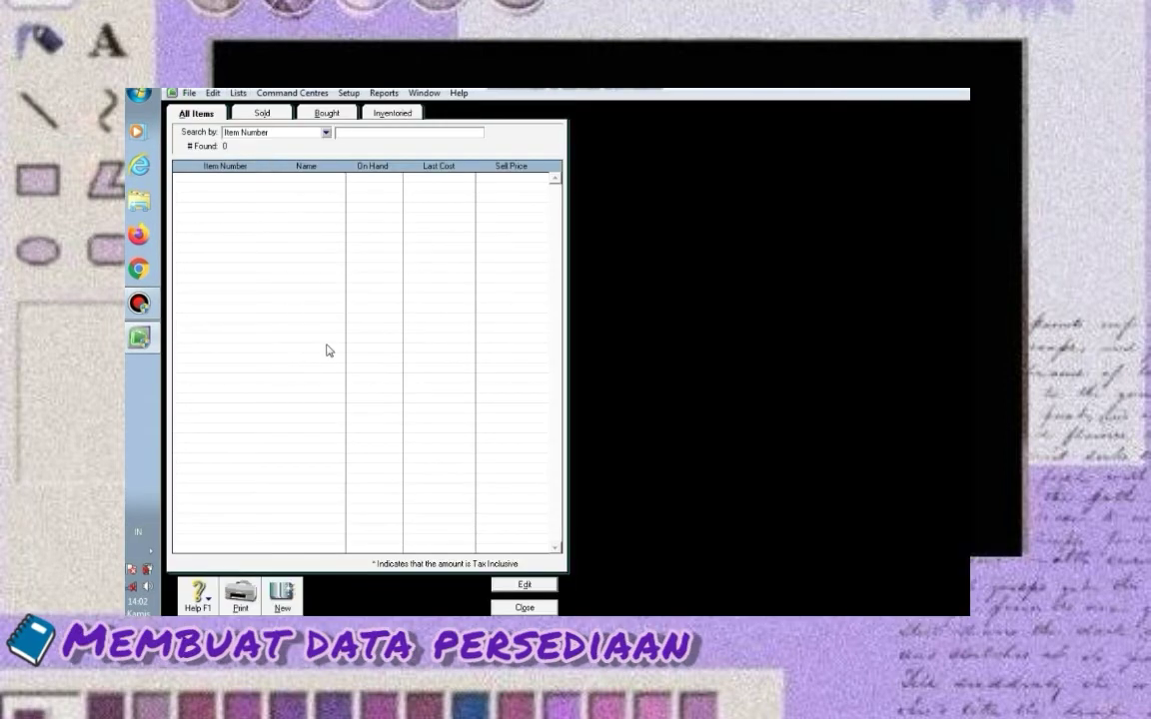
left_click(282, 594)
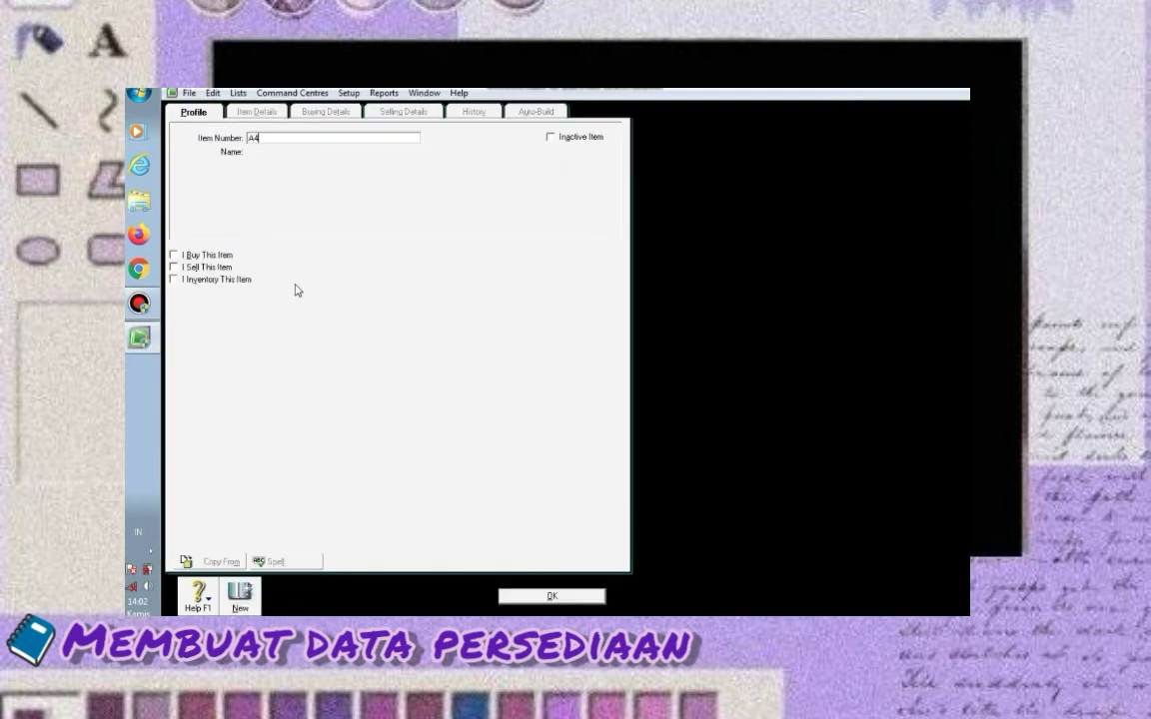
type("A435J")
key("Tab")
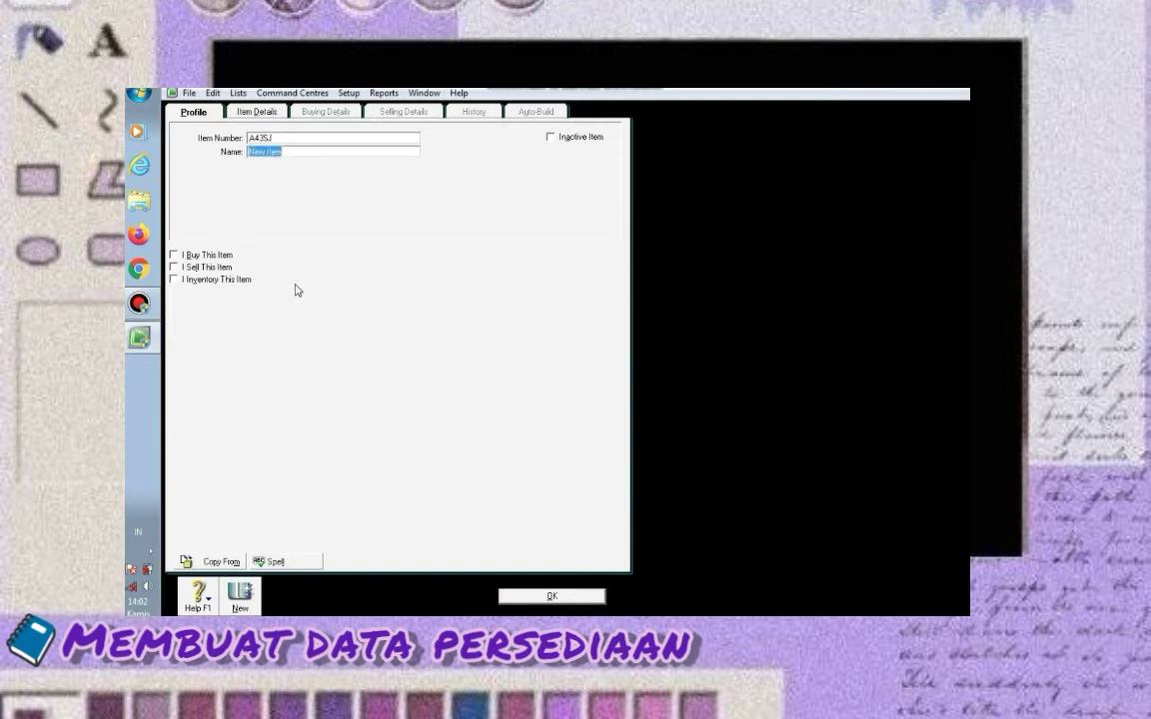
type("Kasur")
type(" A43SJ")
key("Tab")
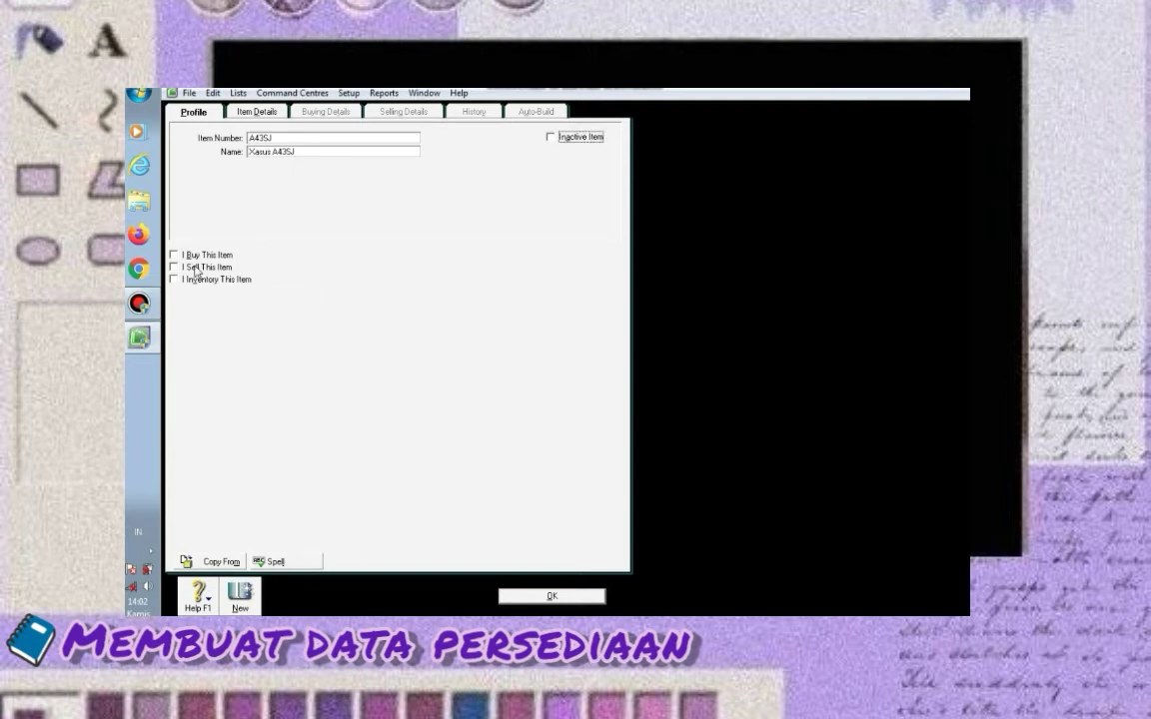
Mark the item bought, sold and inventoried, with accounts 5-1100, 4-1100 and 1-1500
left_click(173, 254)
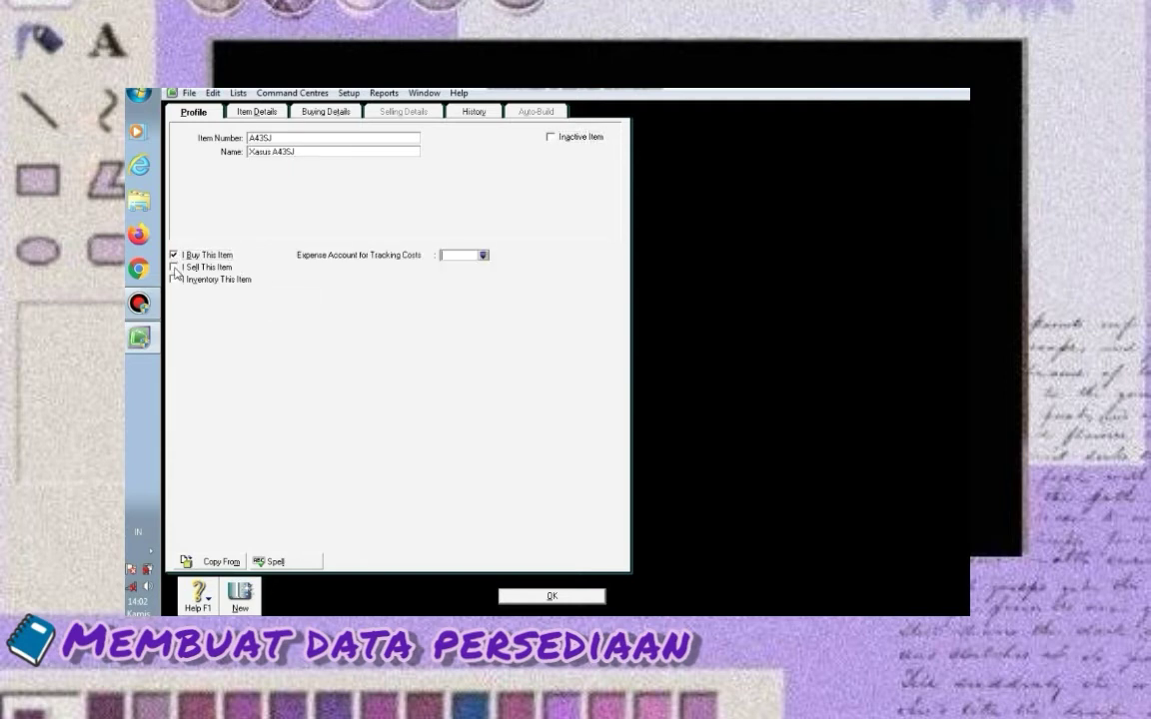
left_click(172, 266)
left_click(173, 279)
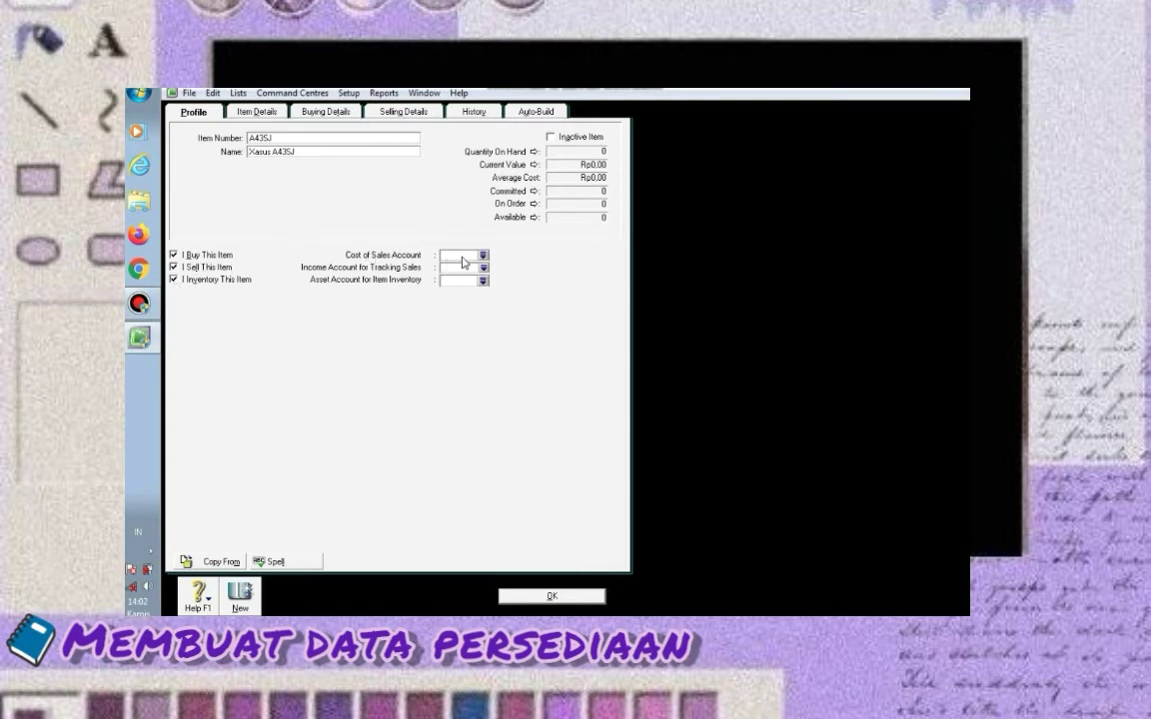
left_click(482, 256)
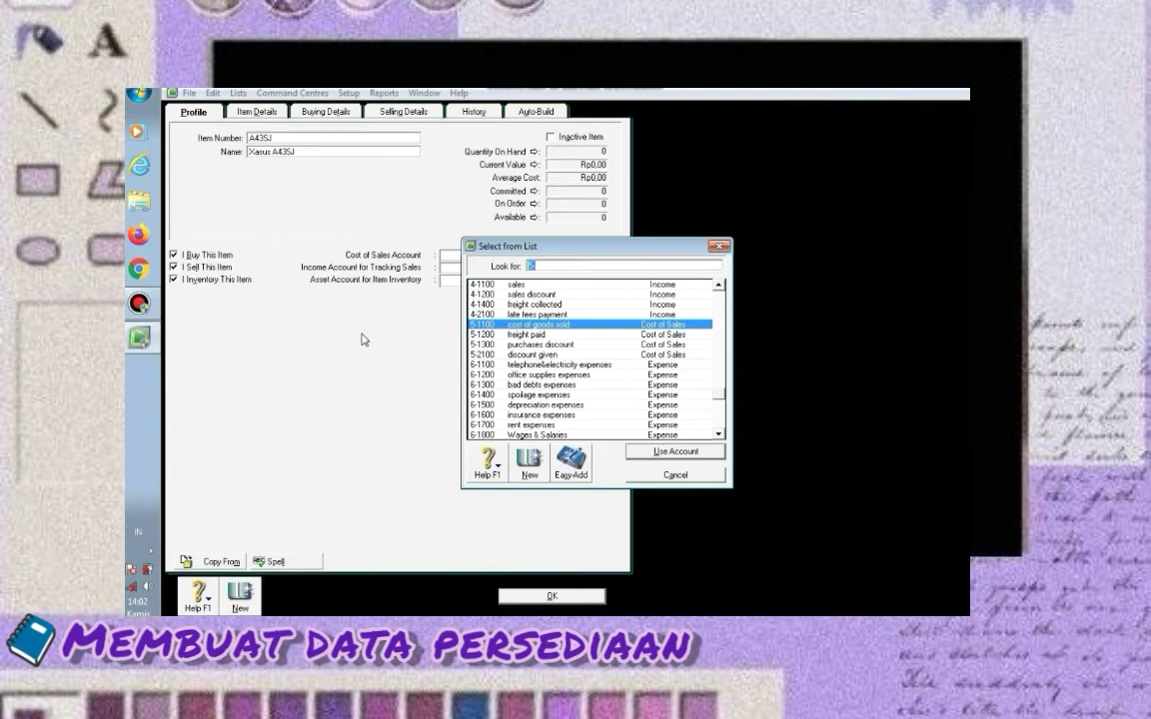
left_click(634, 451)
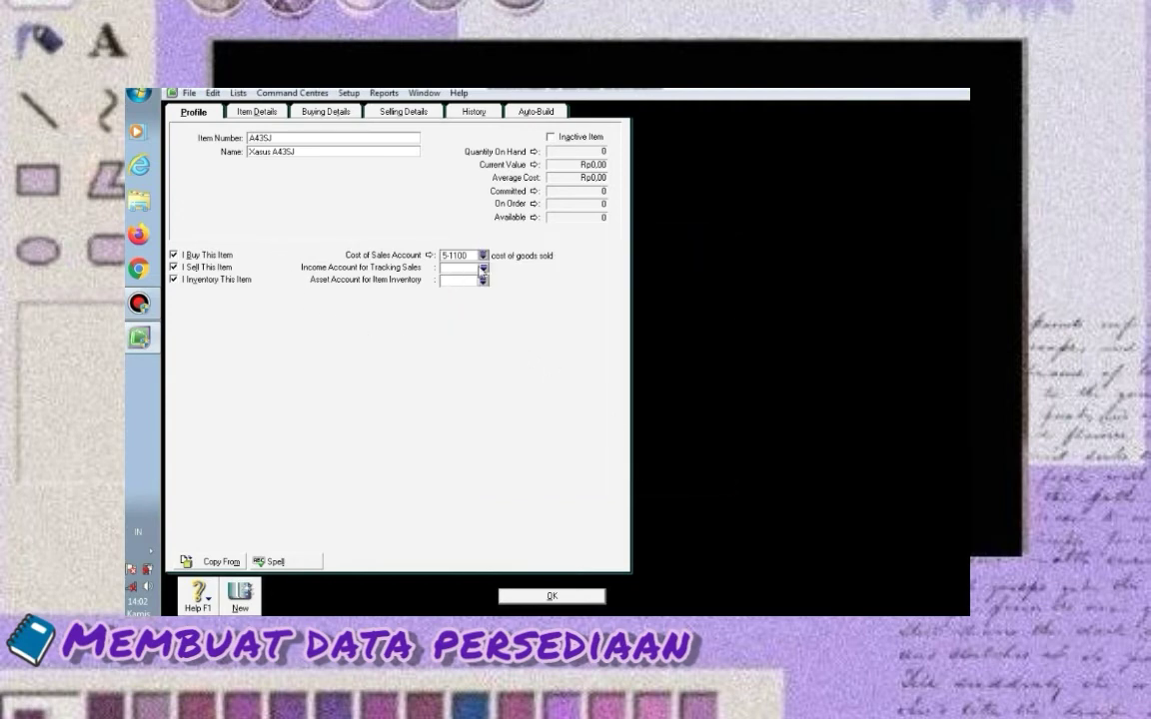
left_click(484, 268)
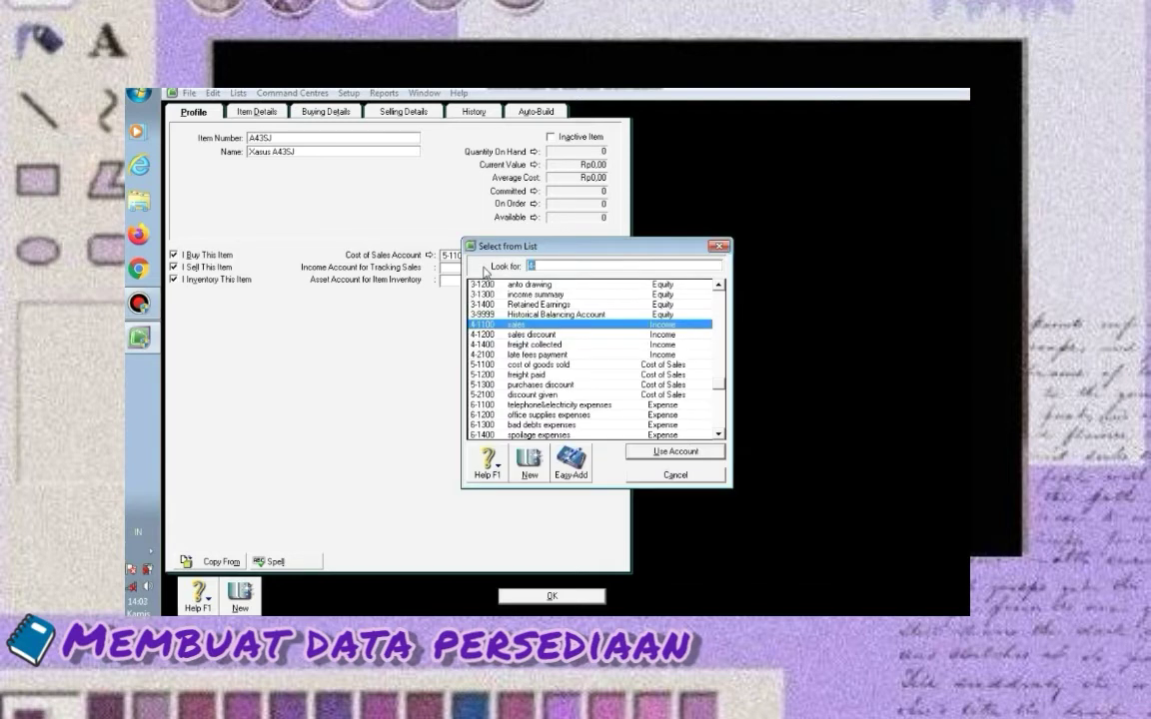
left_click(640, 451)
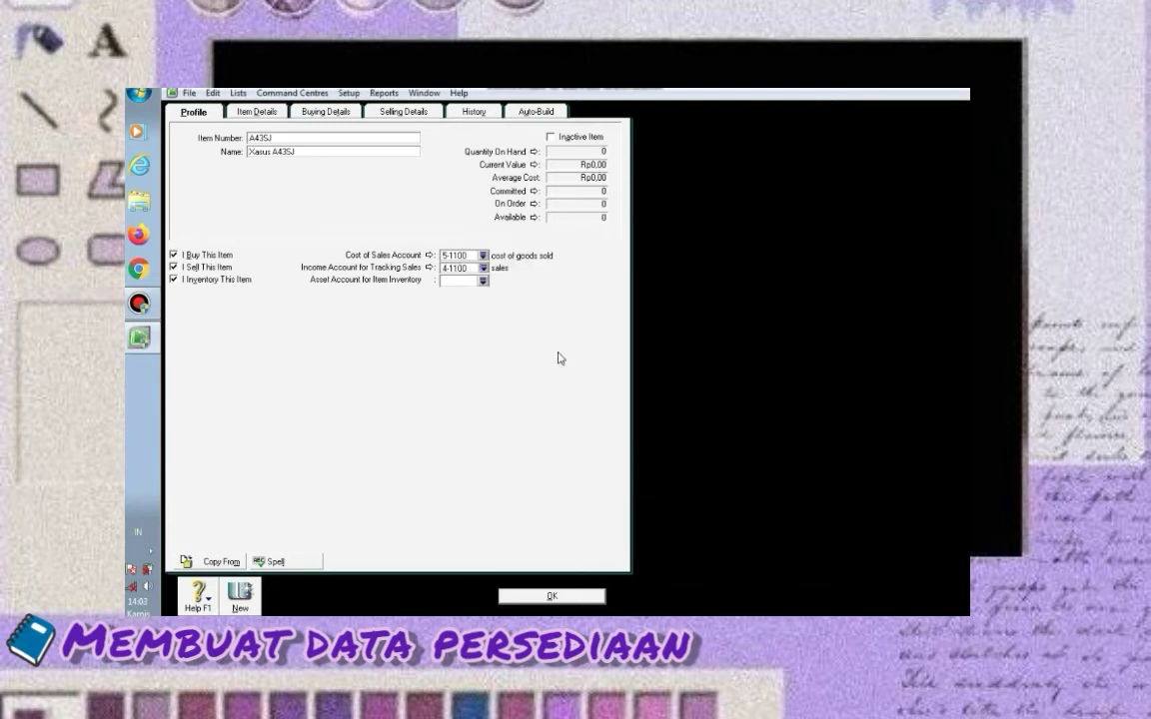
left_click(482, 281)
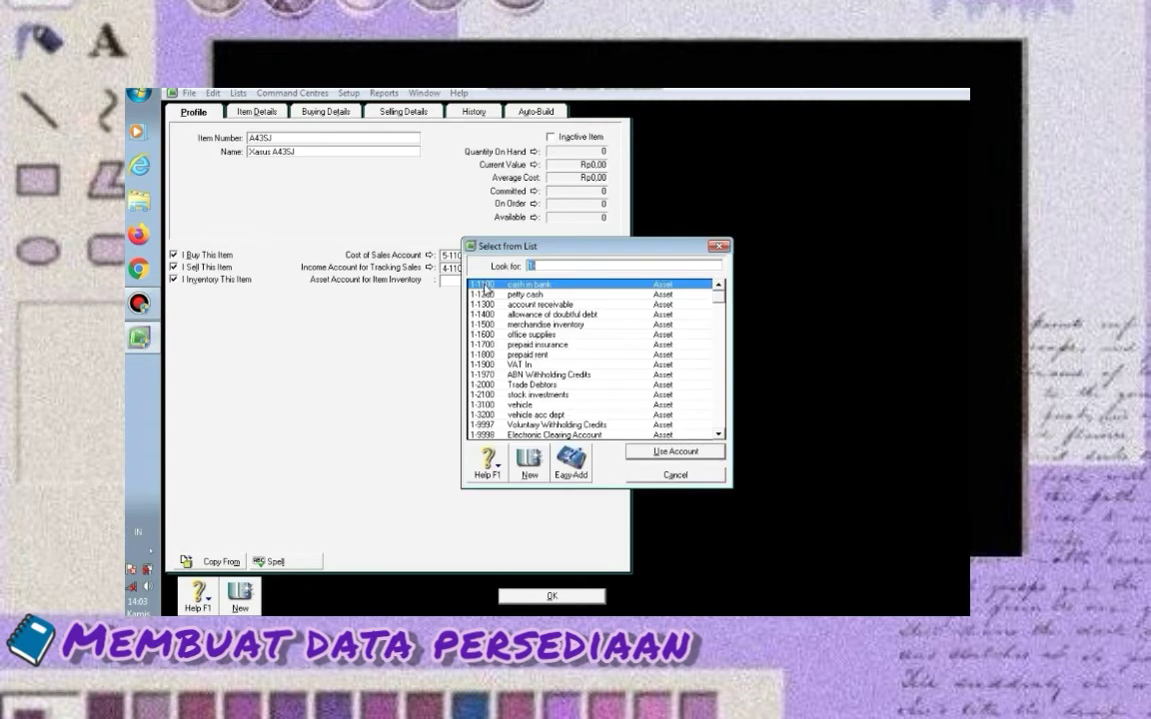
left_click(540, 325)
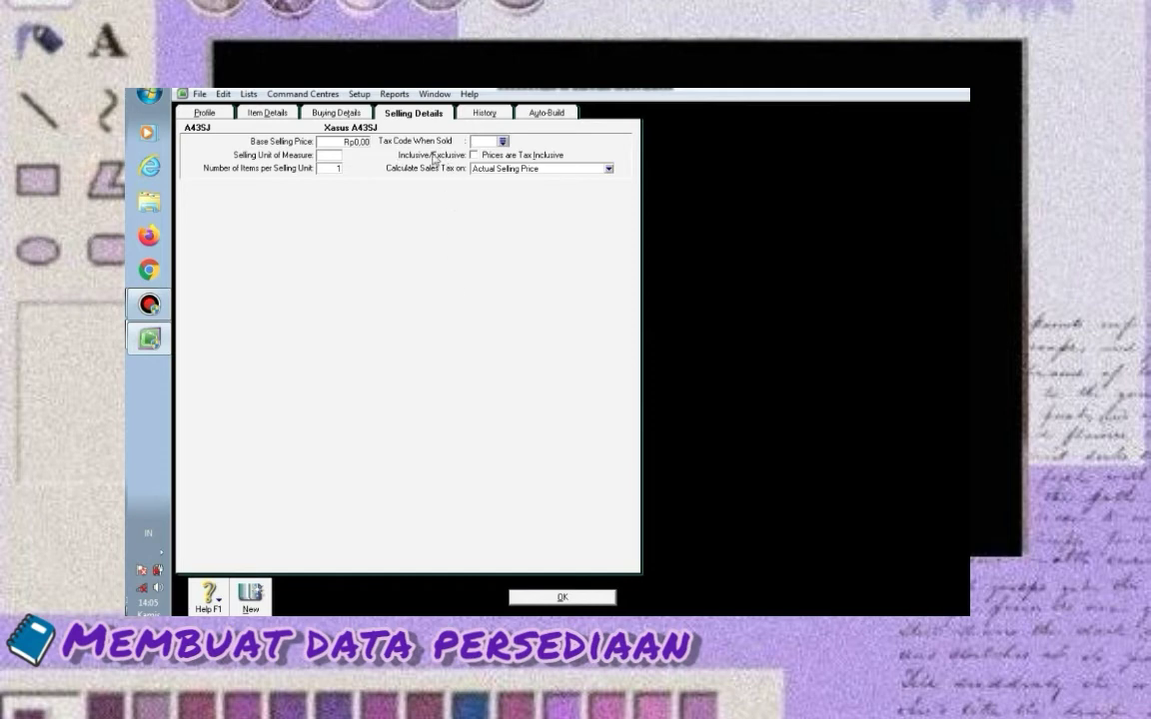
Give the item's selling details the PPN tax code and 'unit' as selling unit
left_click(502, 142)
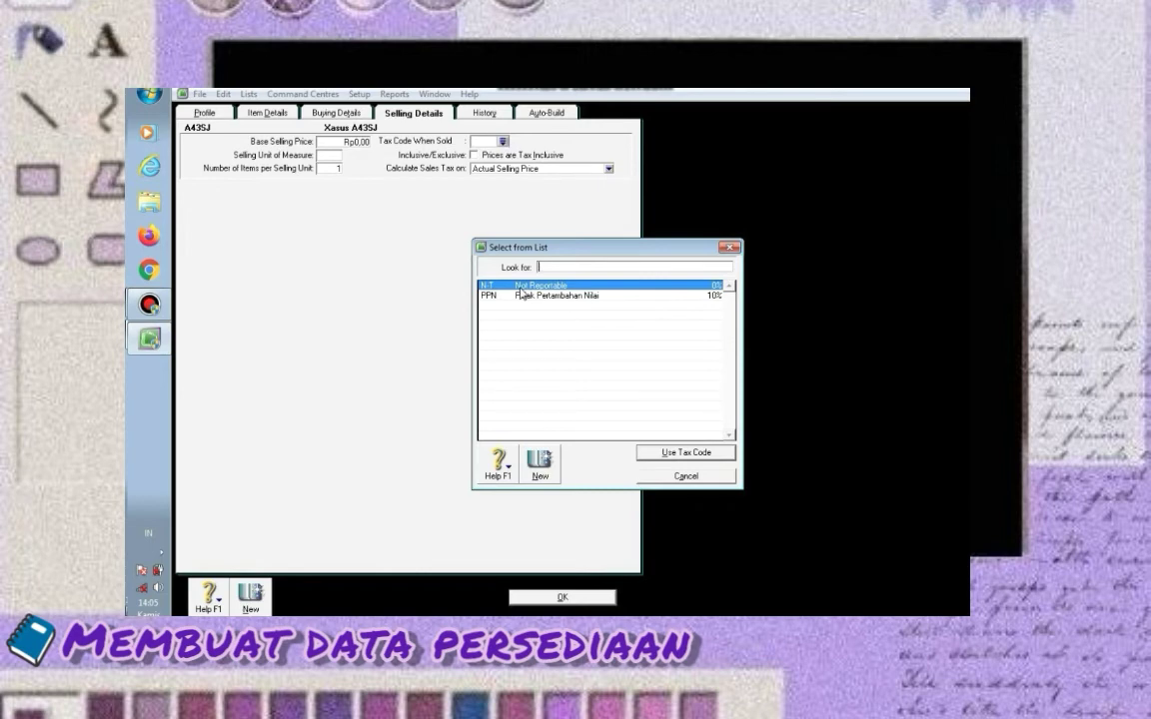
type("PPN")
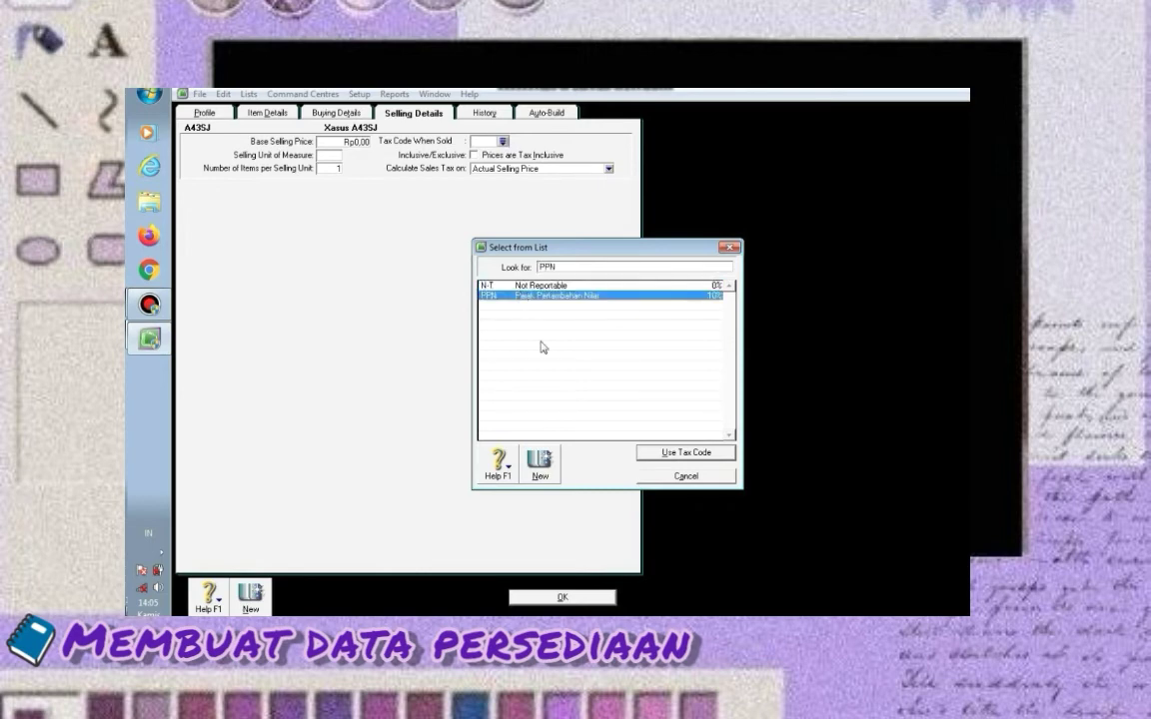
left_click(667, 455)
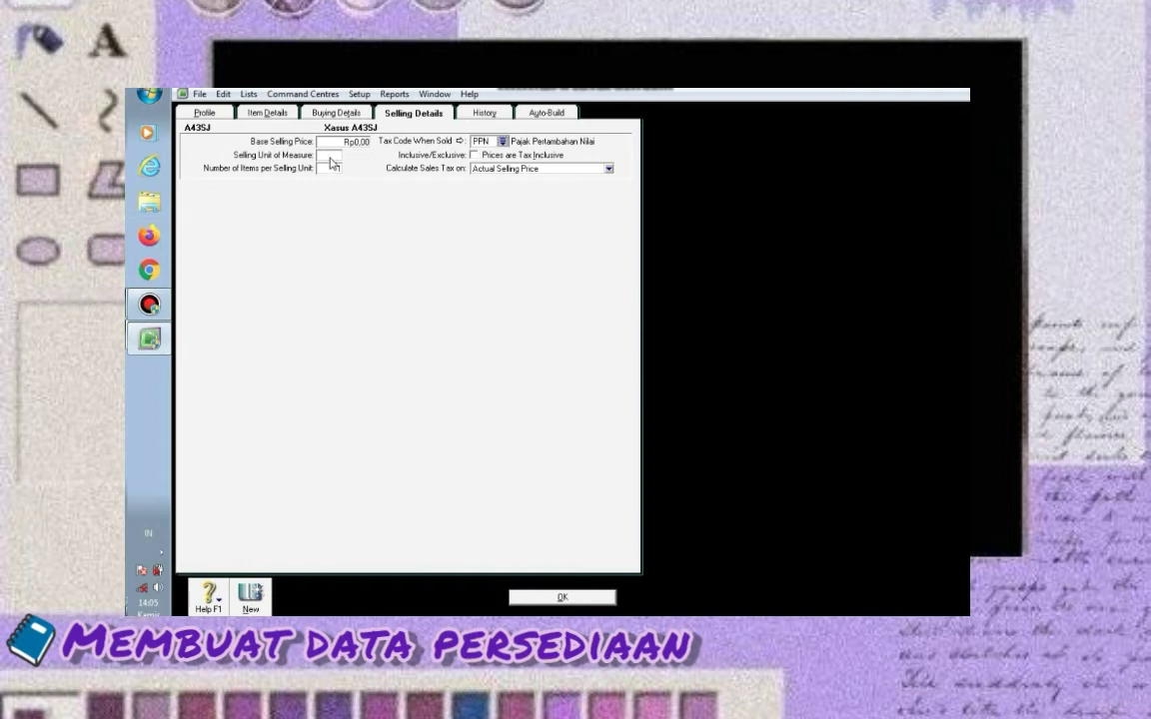
type("unit")
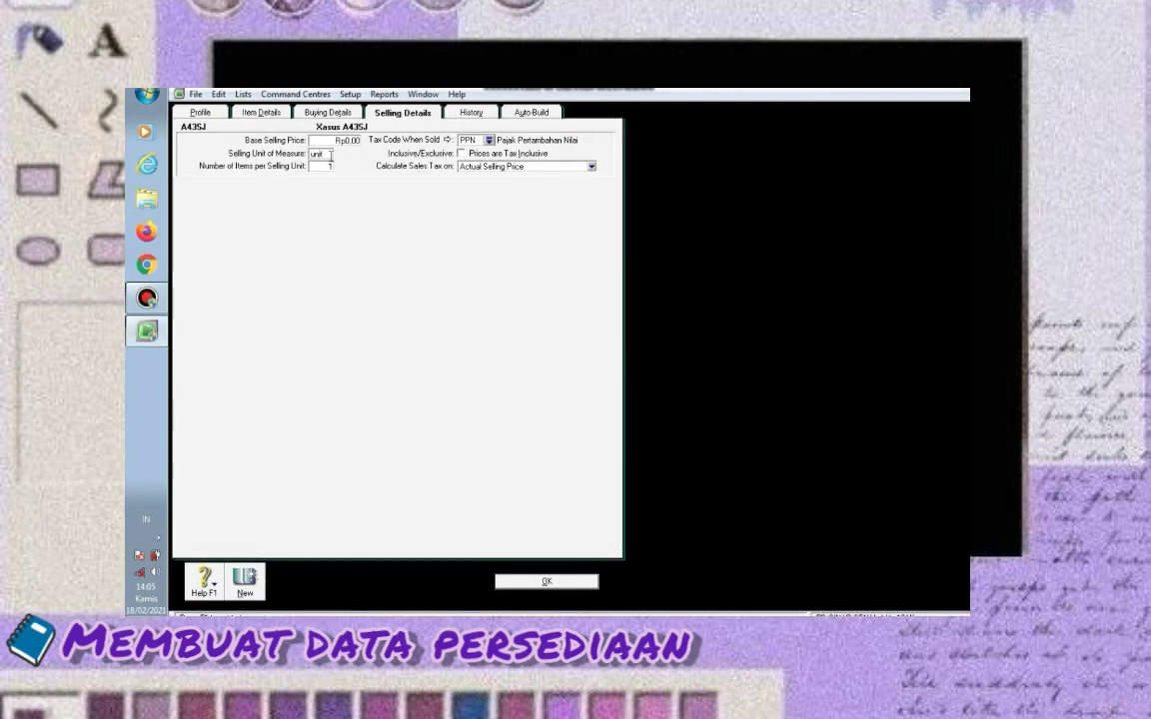
Set buying details: standard cost 4500000, buying unit 'unit', tax code PPN
left_click(317, 114)
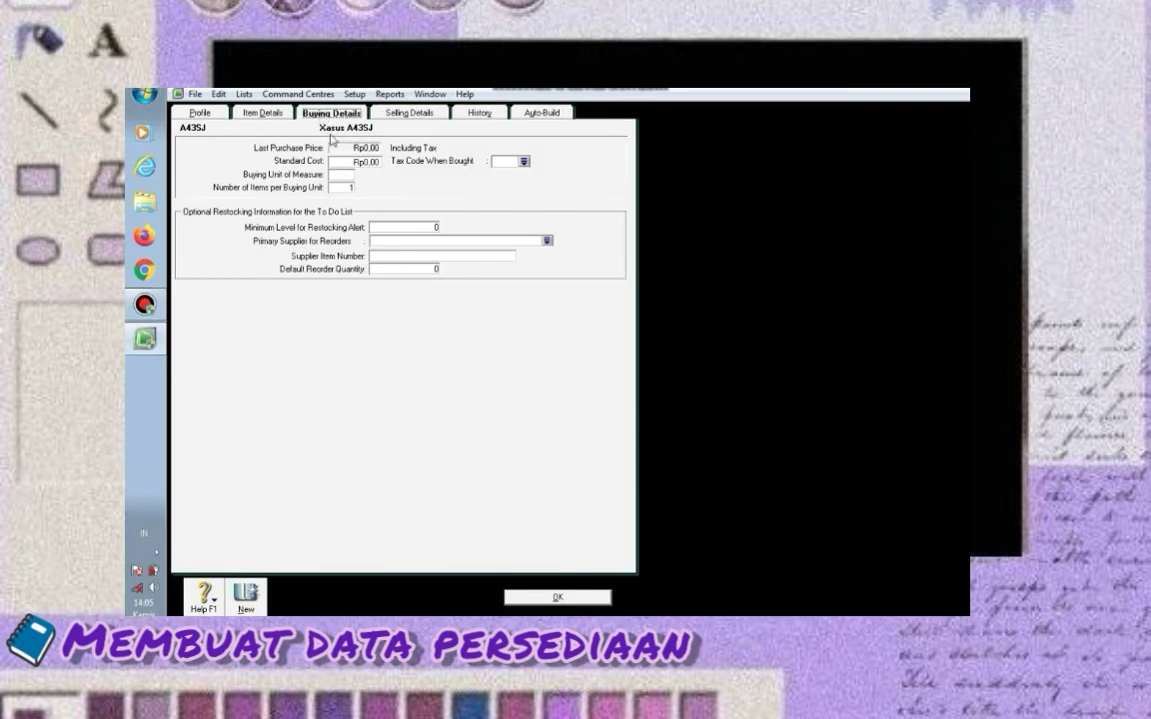
left_click(352, 160)
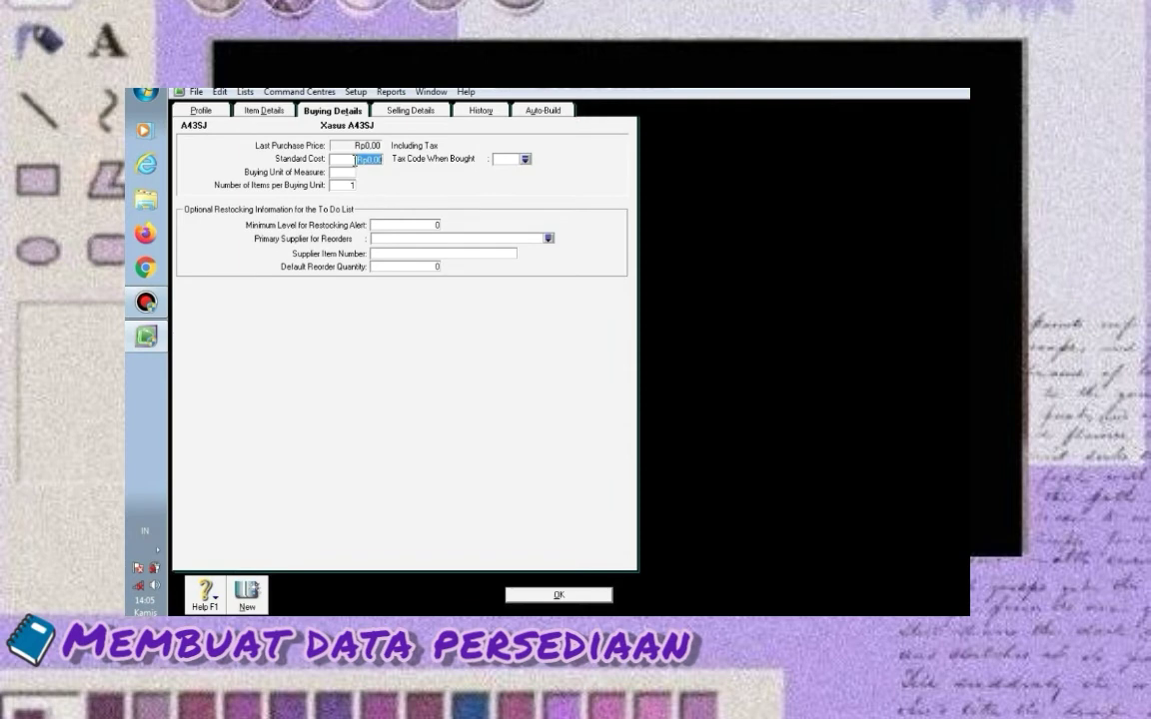
type("4500000")
key("Tab")
type("unit")
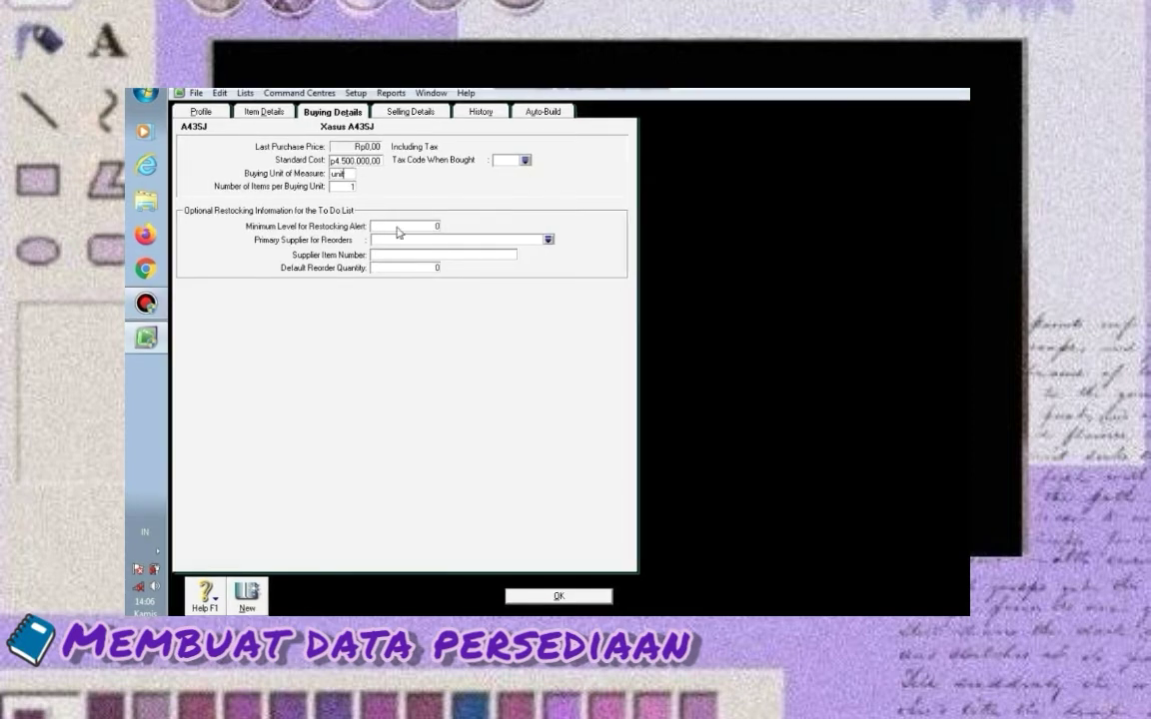
left_click(525, 159)
type("PPN")
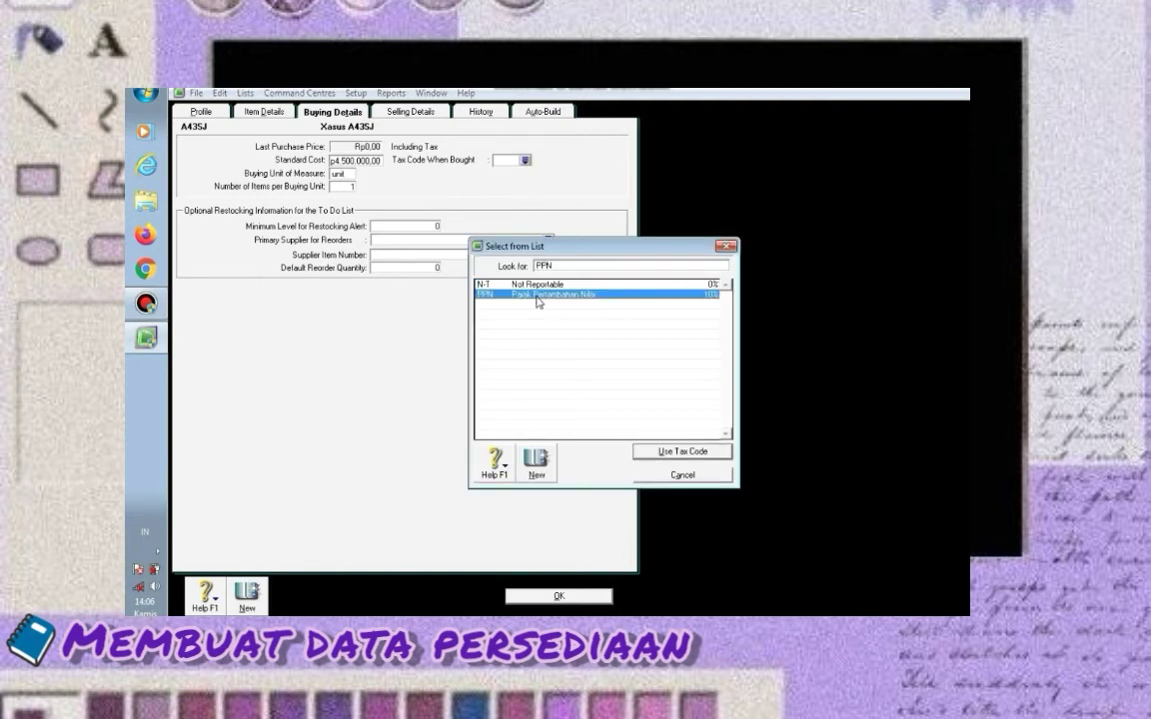
left_click(660, 450)
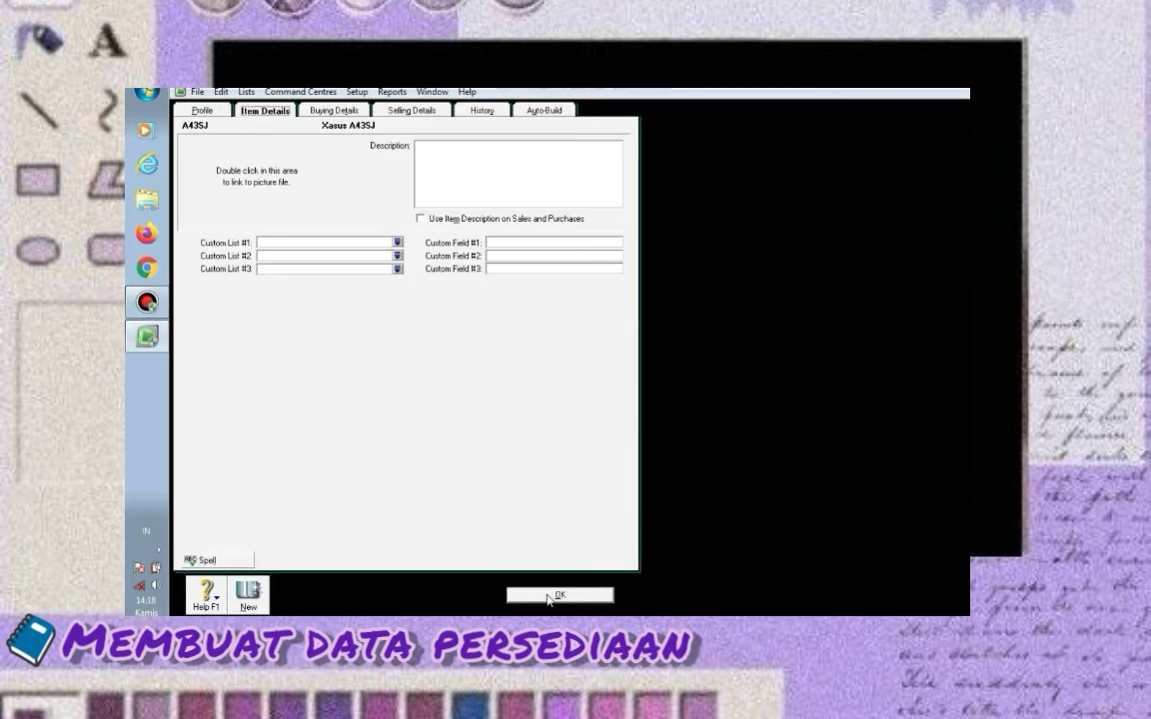
Save A43SJ past the Xasus spelling check, then review the Sold, Bought and Inventoried item tabs
left_click(549, 596)
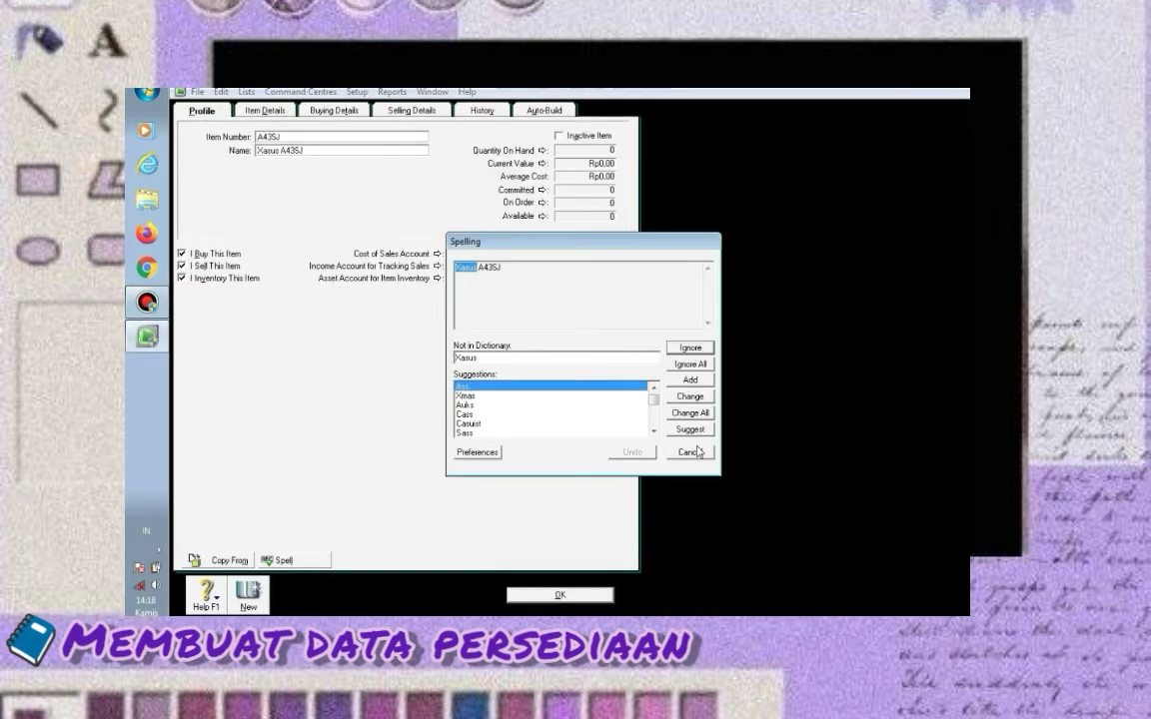
left_click(696, 350)
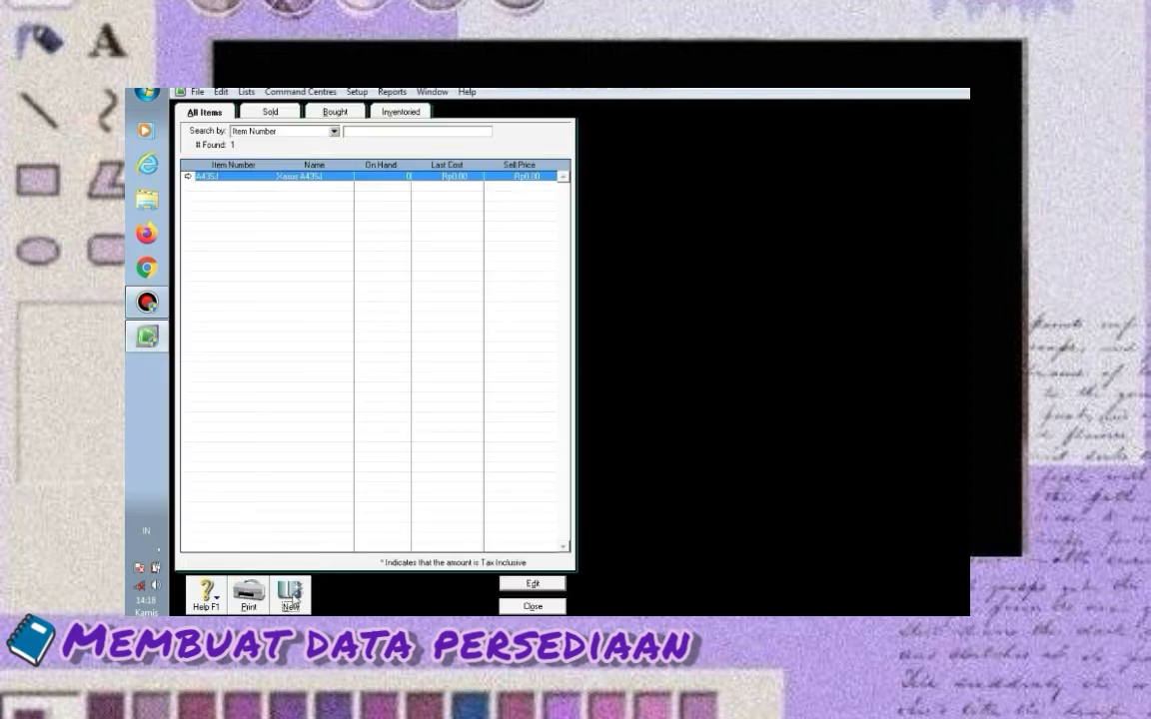
left_click(293, 597)
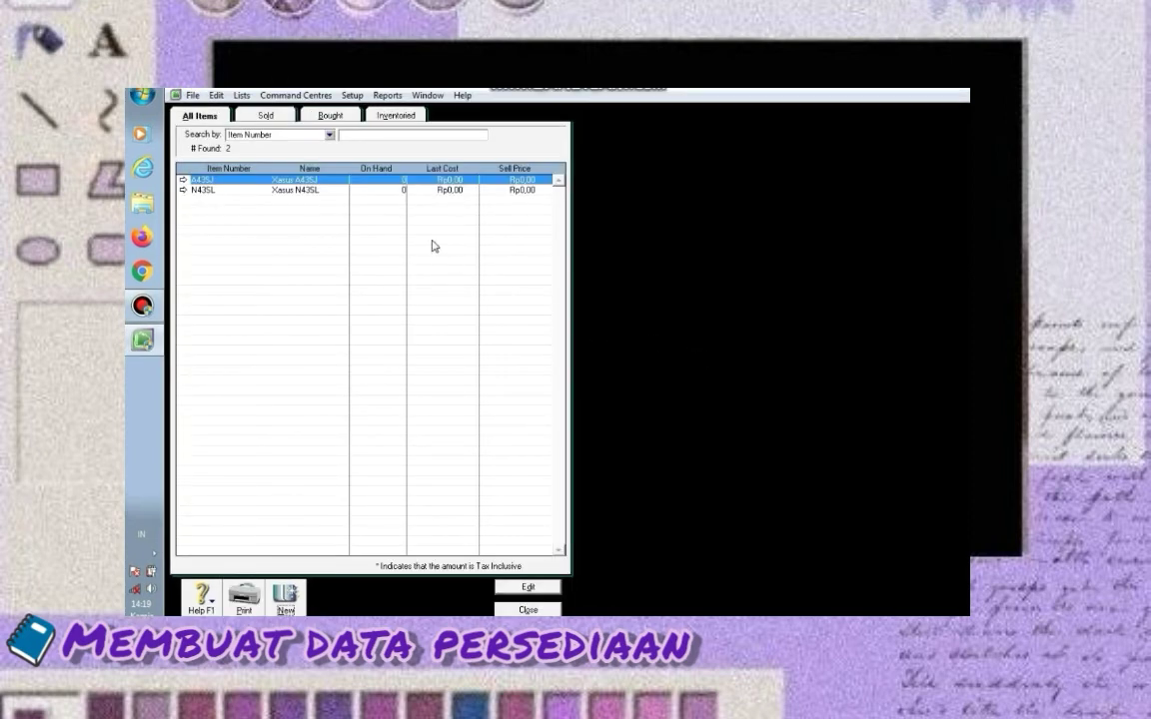
left_click(266, 117)
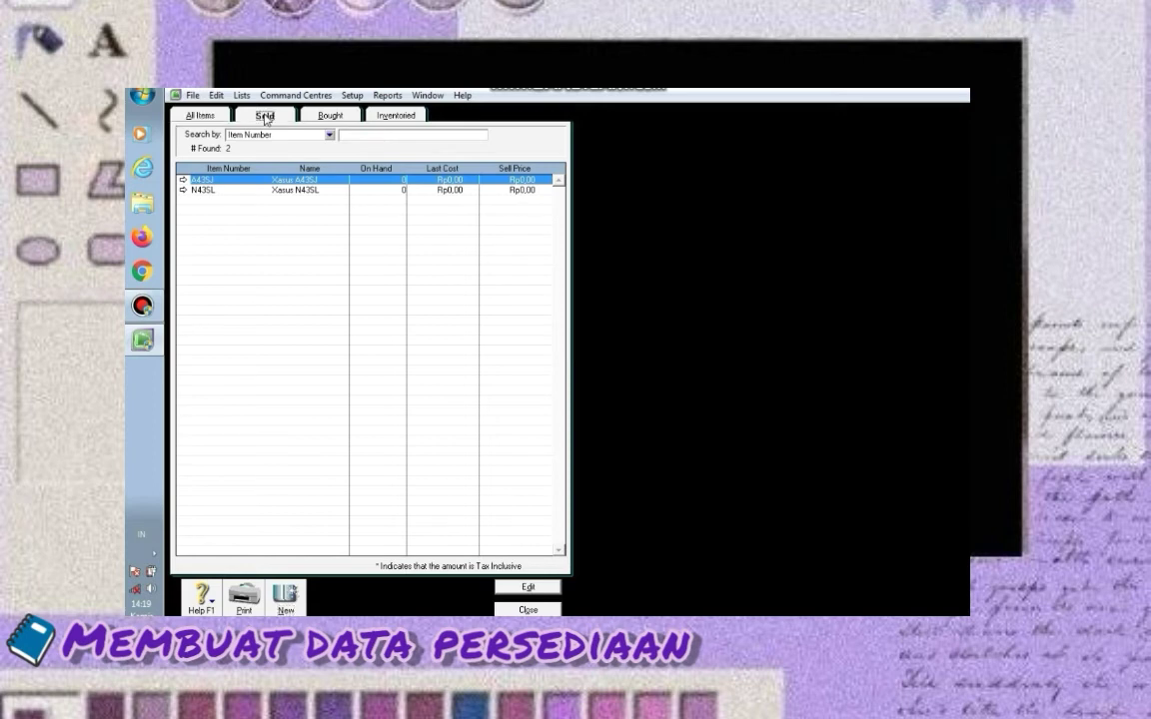
left_click(330, 117)
left_click(358, 115)
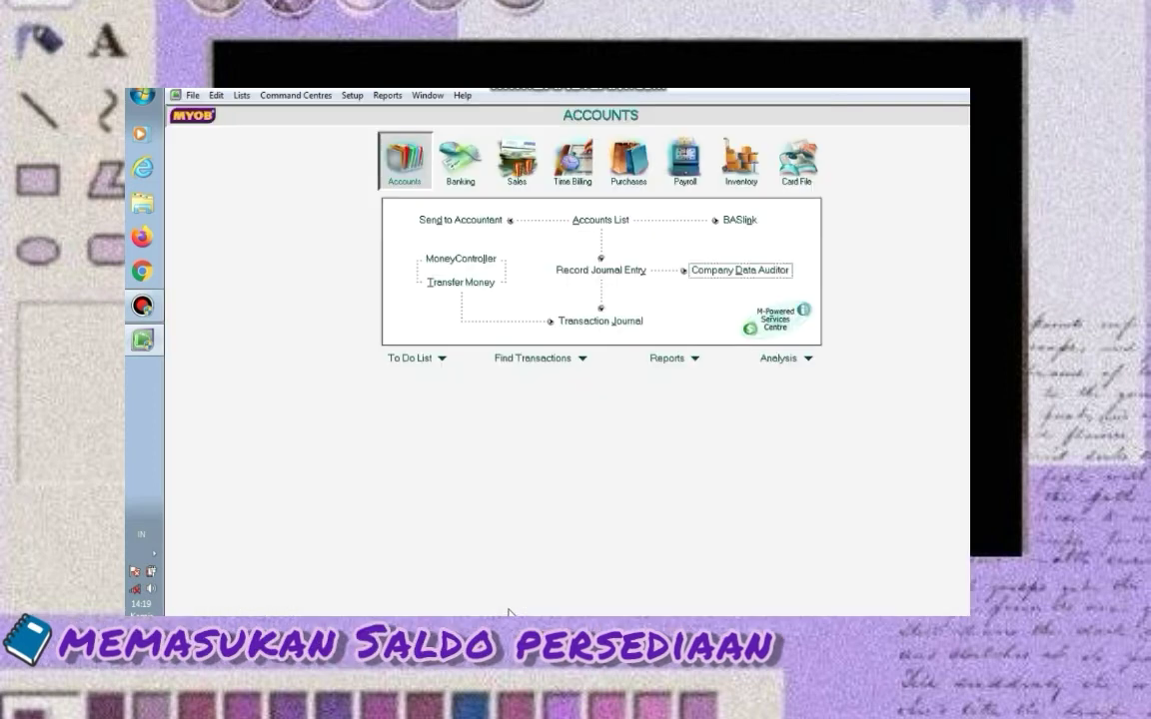
Start an Adjust Inventory journal dated 01/12/2020 with memo 'saldo awal Persediaan barang dagang per 1 des 2020'
left_click(732, 163)
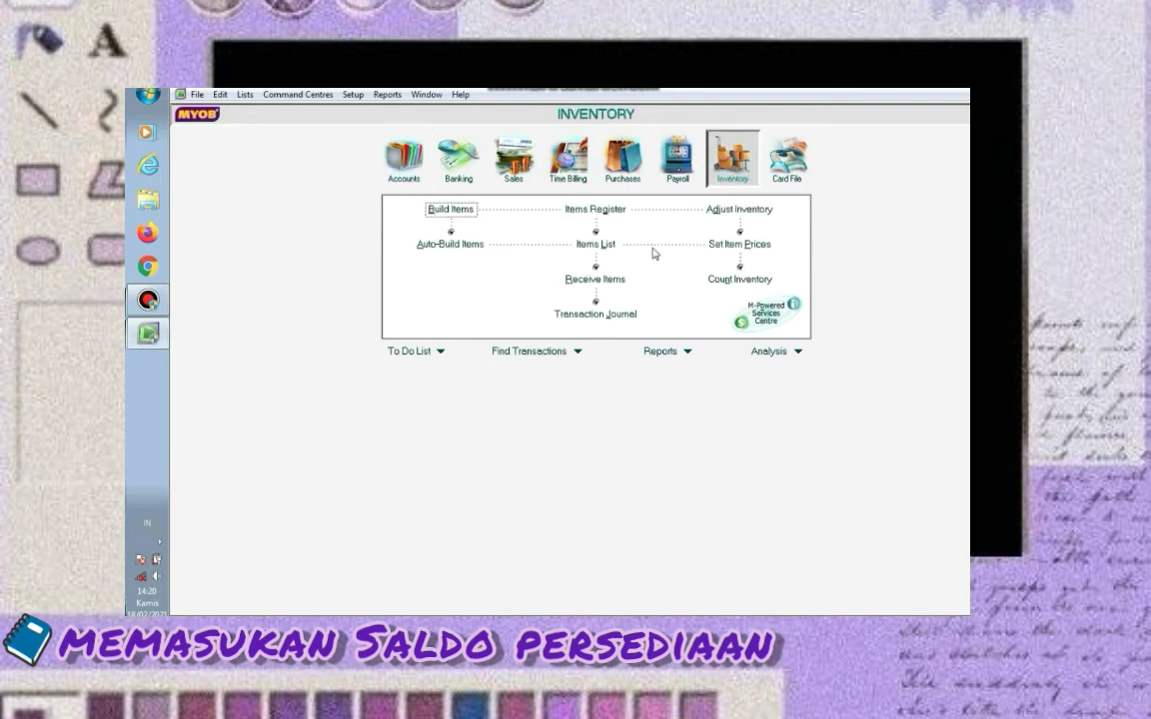
left_click(739, 210)
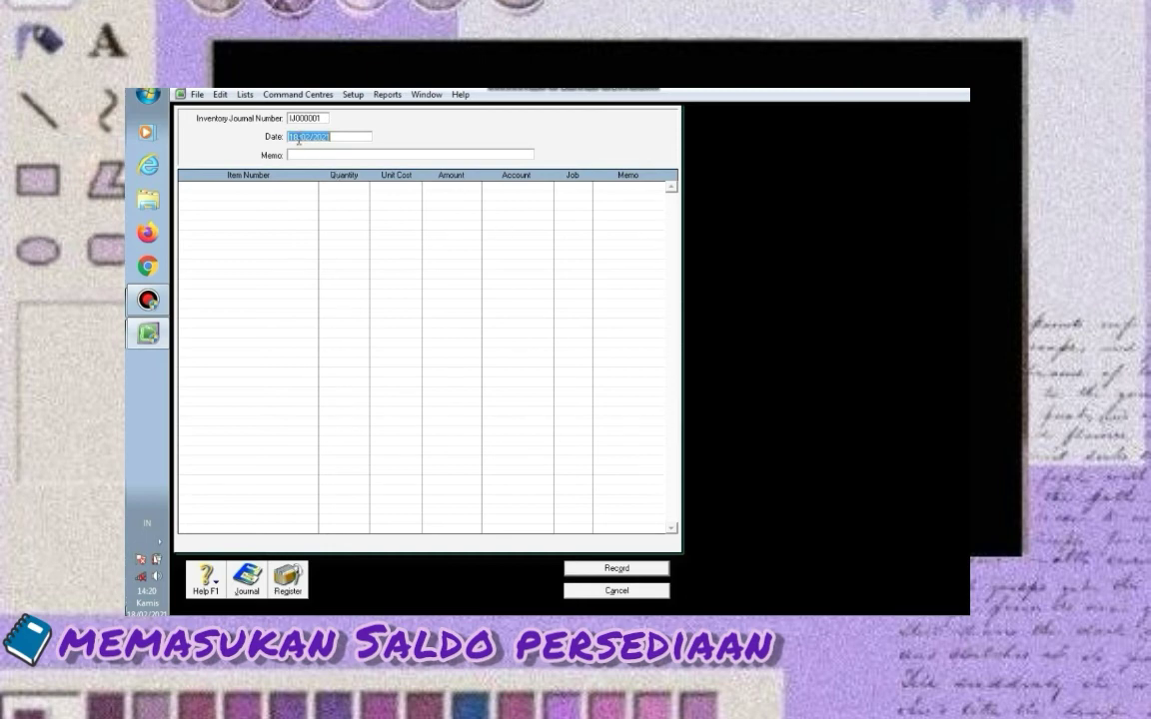
left_click(297, 140)
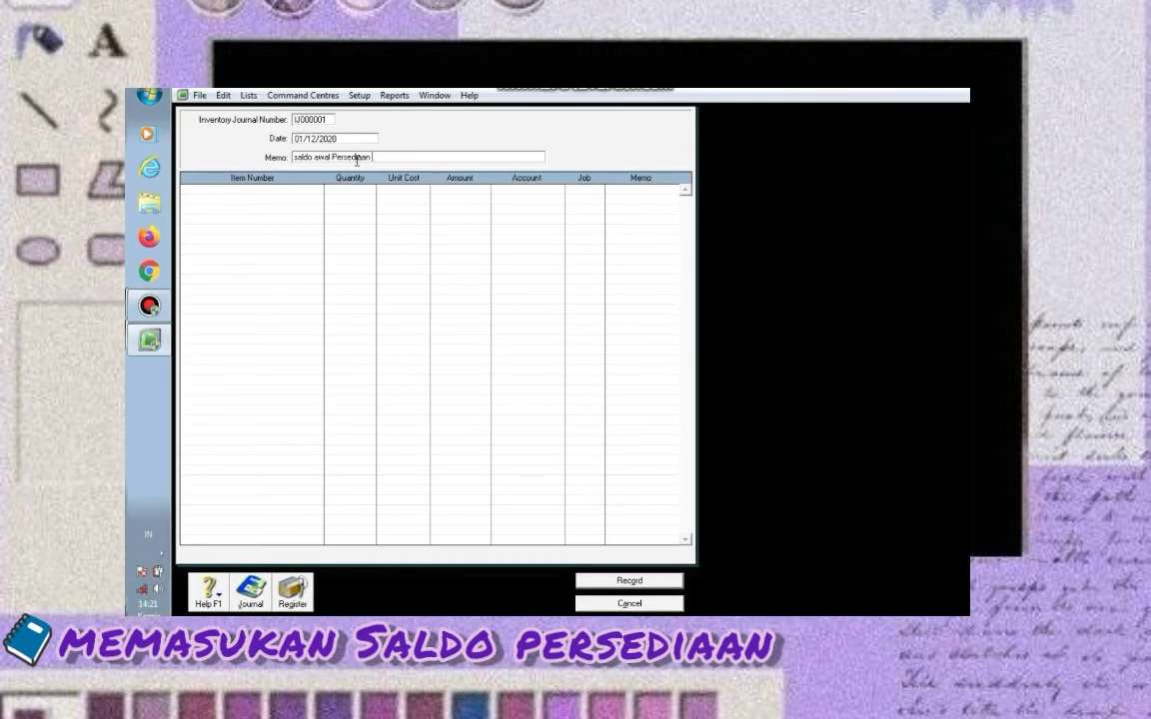
type("barang dagang per 1 des 2020")
left_click(312, 189)
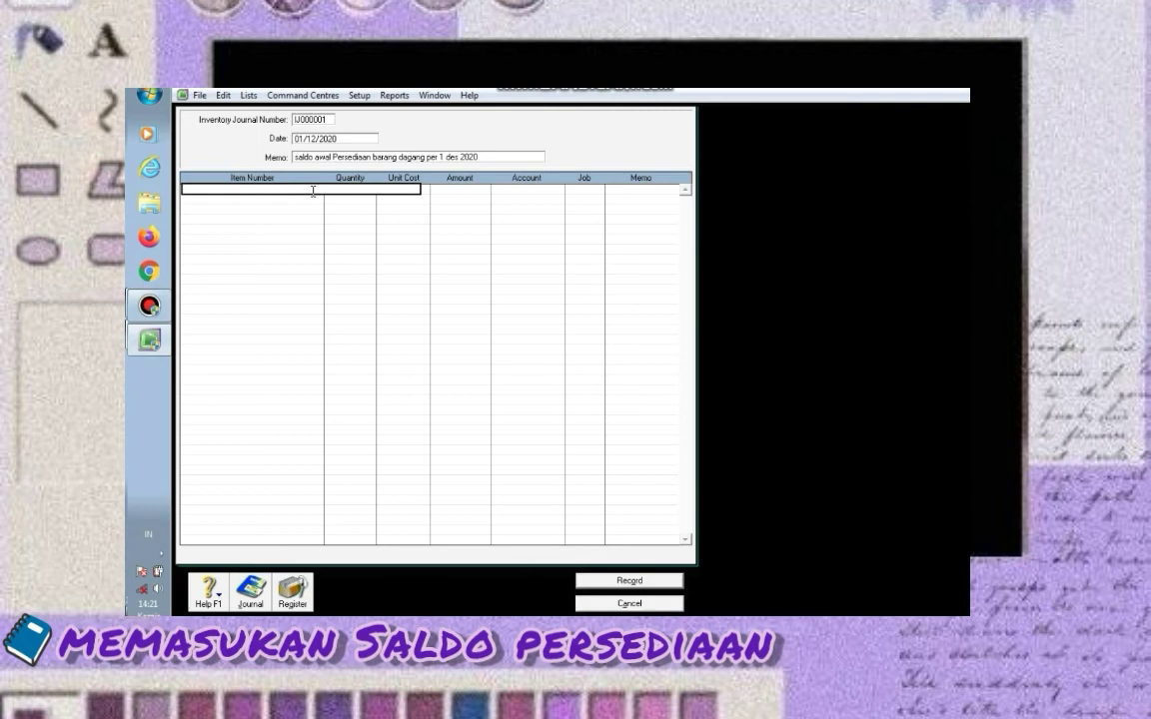
Enter item A43SJ with quantity 24 at unit cost 4500000 (Rp108.000.000,00 total)
type("A")
key("Return")
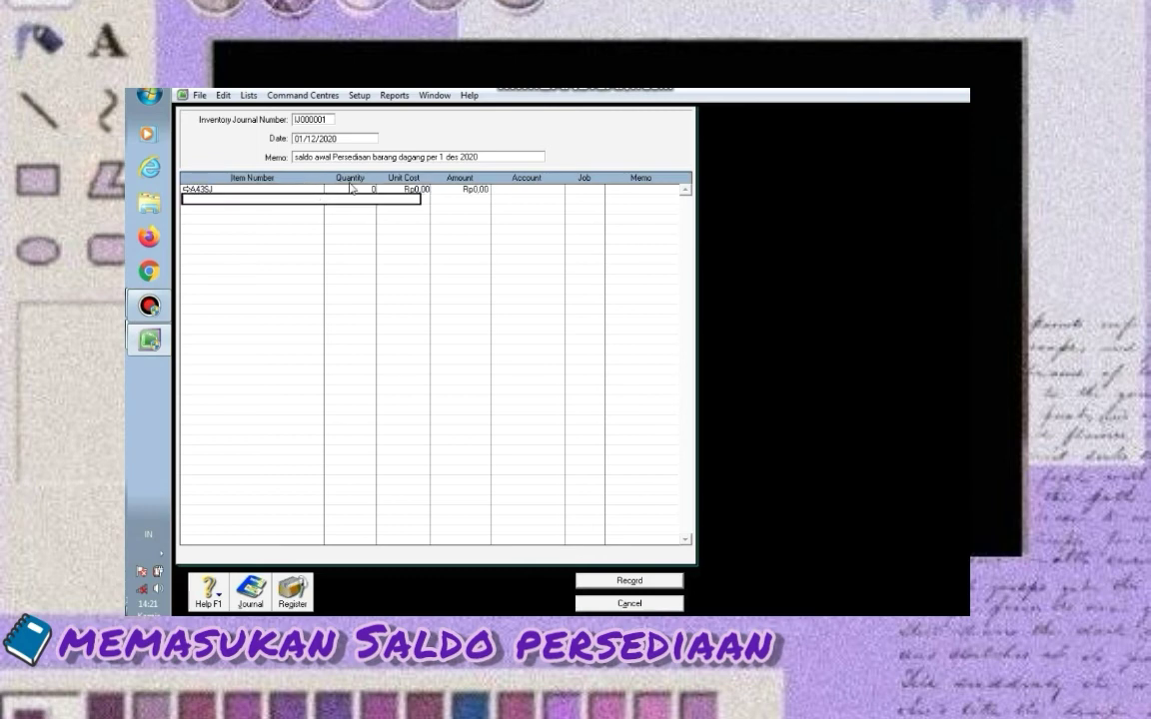
left_click(351, 190)
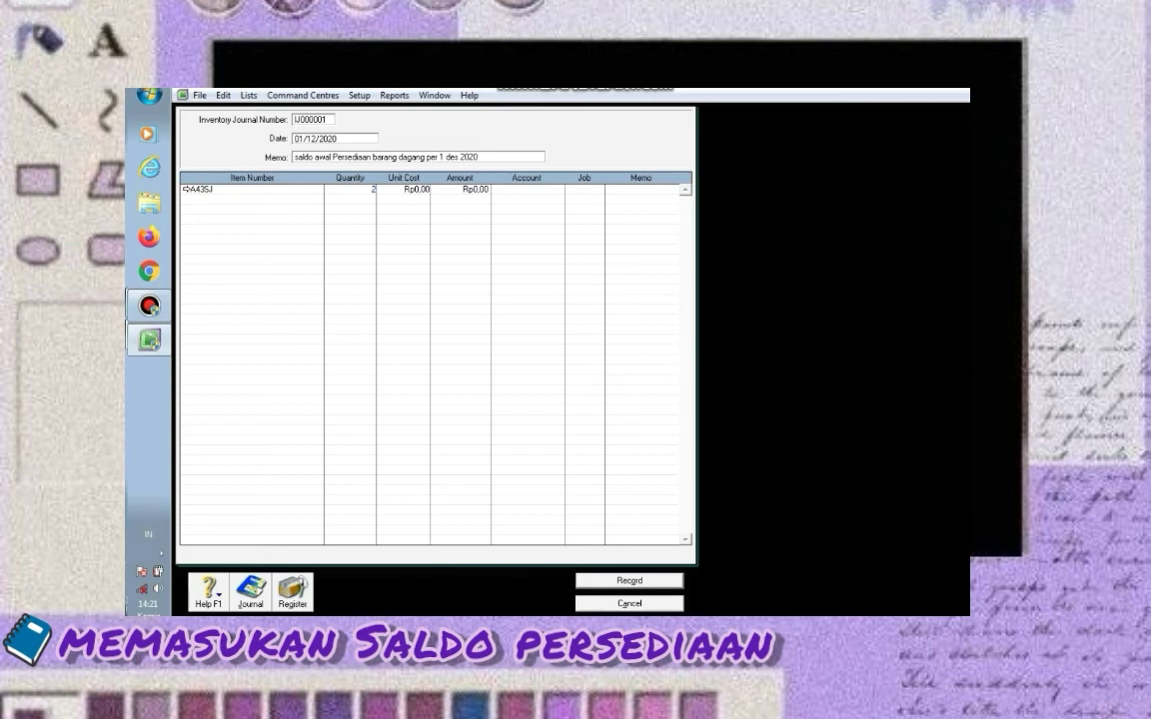
type("24")
left_click(406, 194)
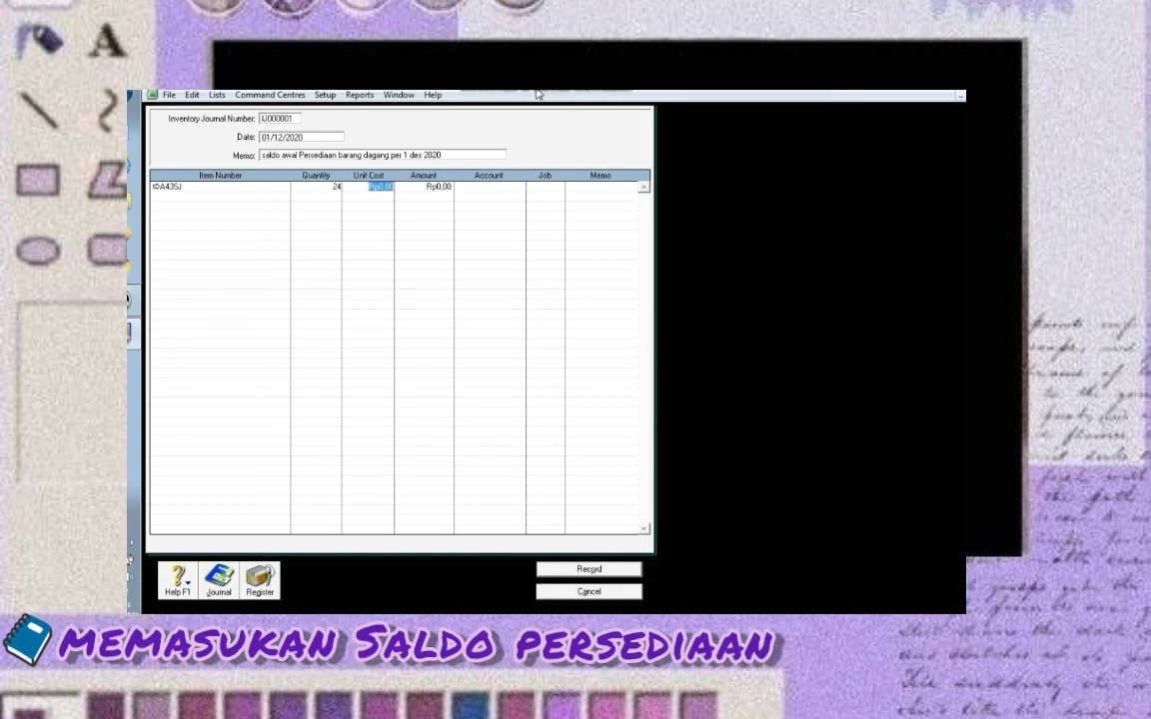
type("4500000")
key("Return")
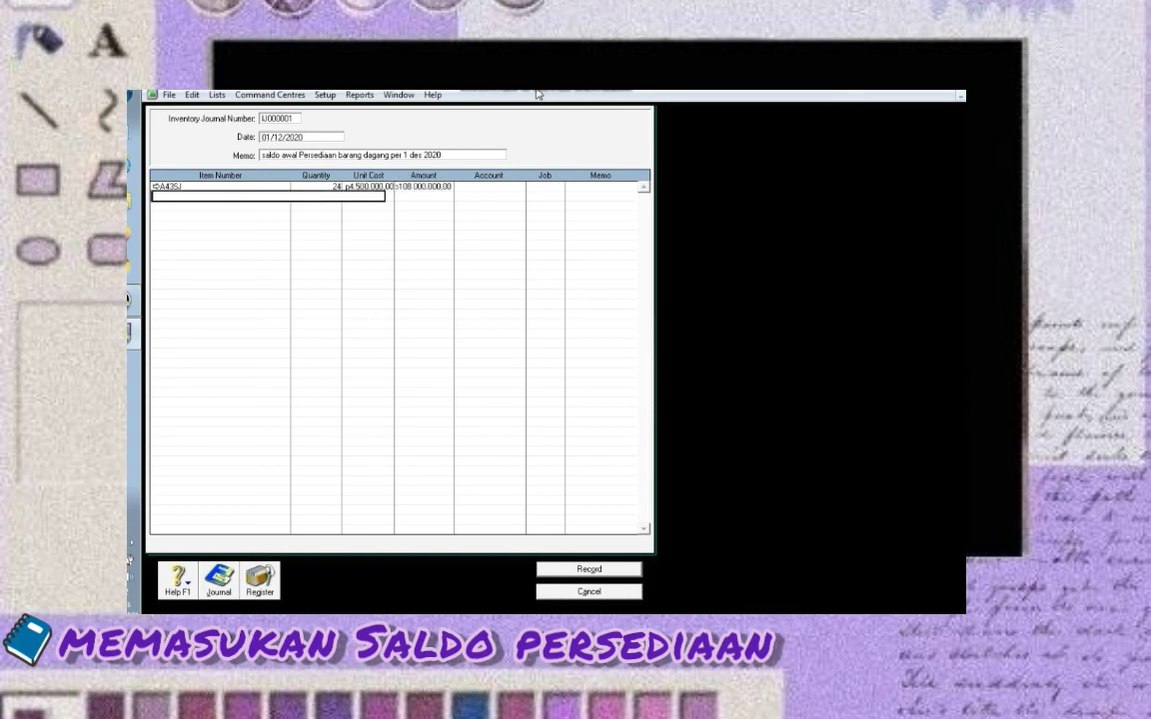
Charge the A43SJ line to account 1-1500 Merchandise Inventory
left_click(498, 186)
left_click(519, 187)
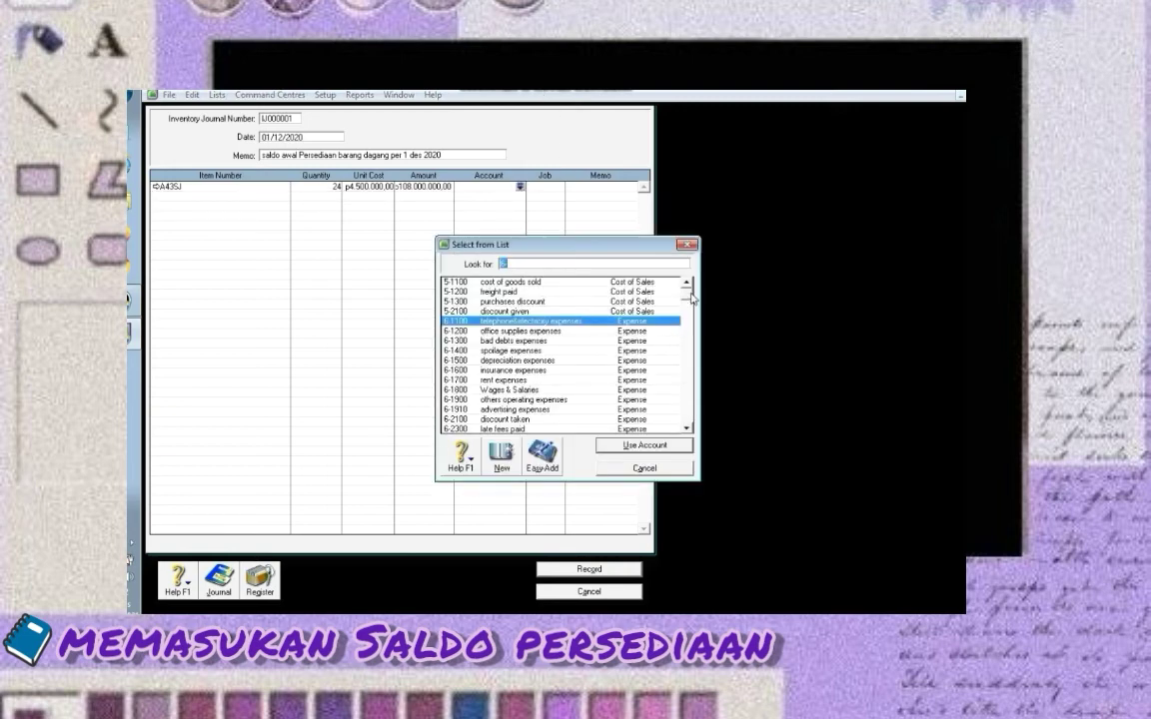
scroll(647, 310, "up", 10)
left_click(552, 321)
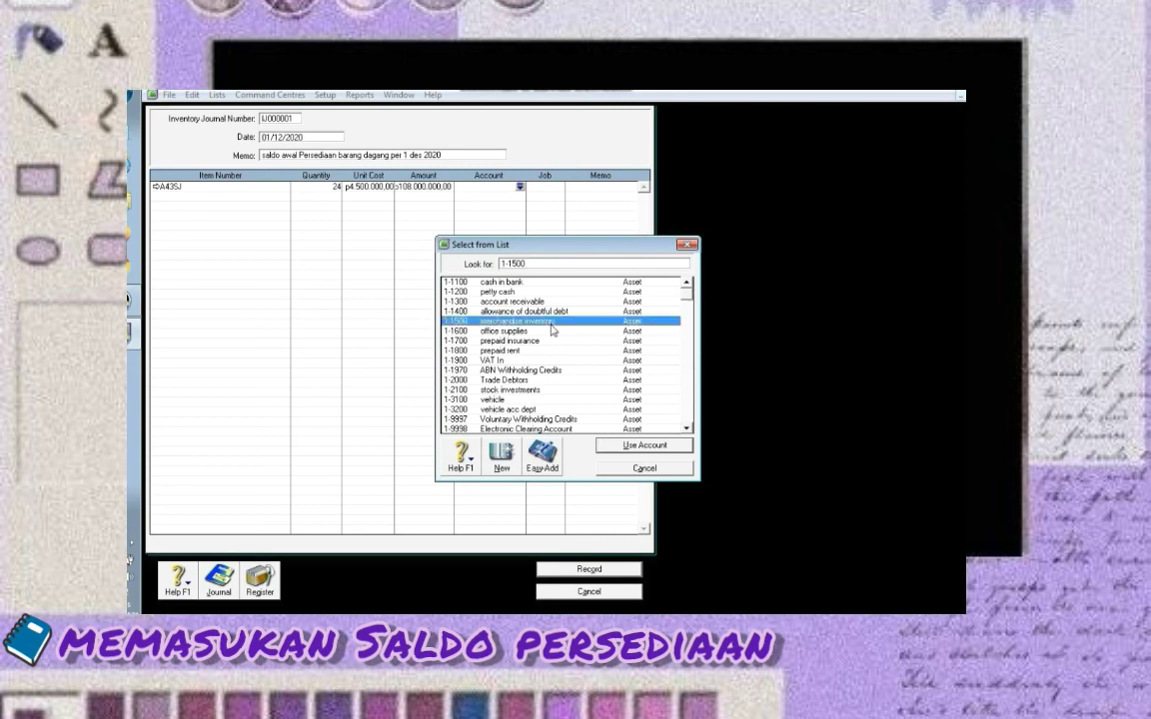
double_click(551, 324)
left_click(281, 198)
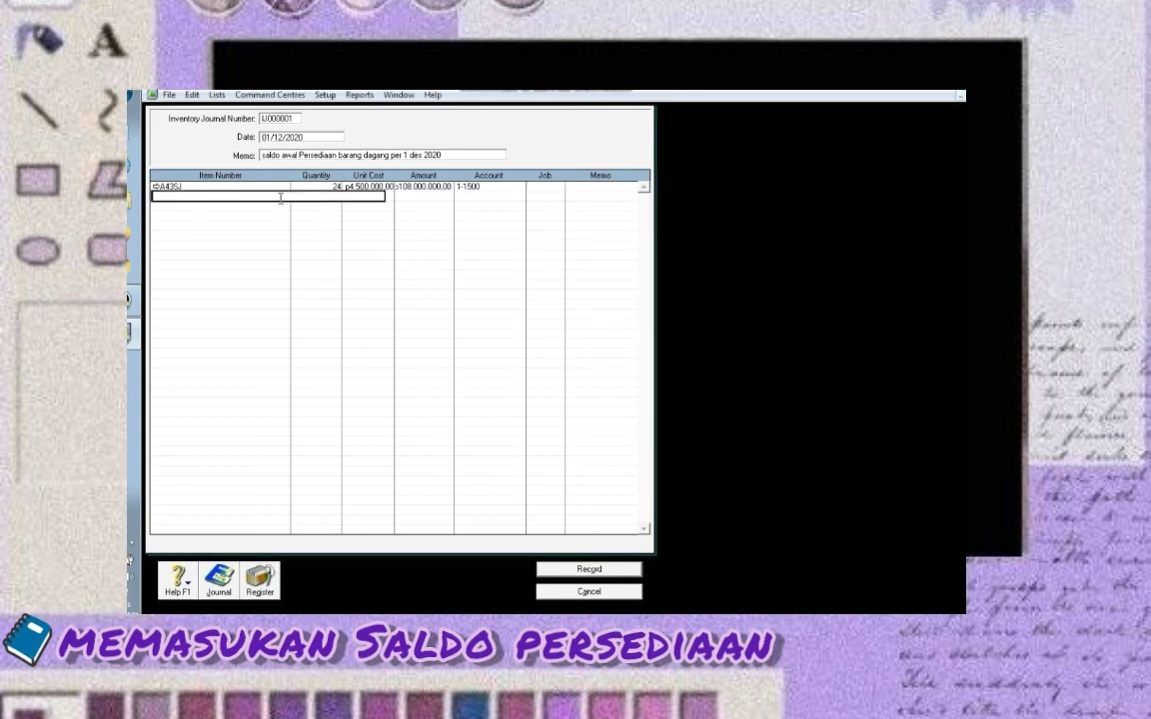
Add a second line: N43SL, quantity 22, unit cost 6000000, account 1-1500
type("N43SL")
key("Tab")
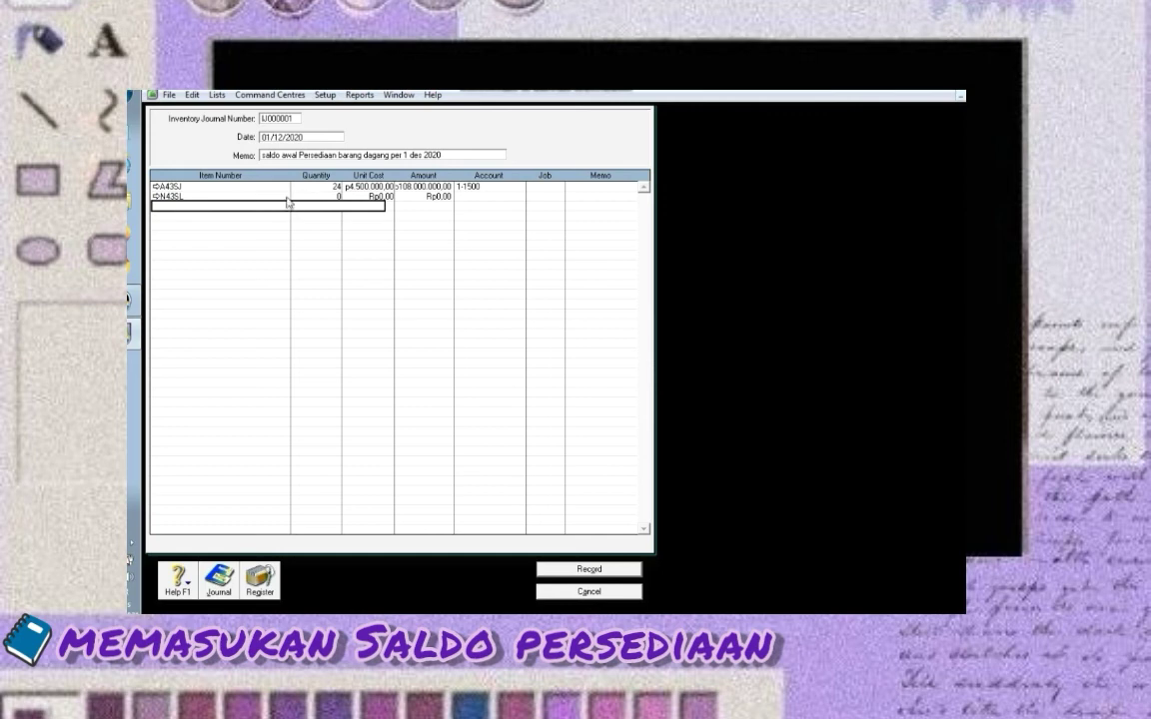
type("22")
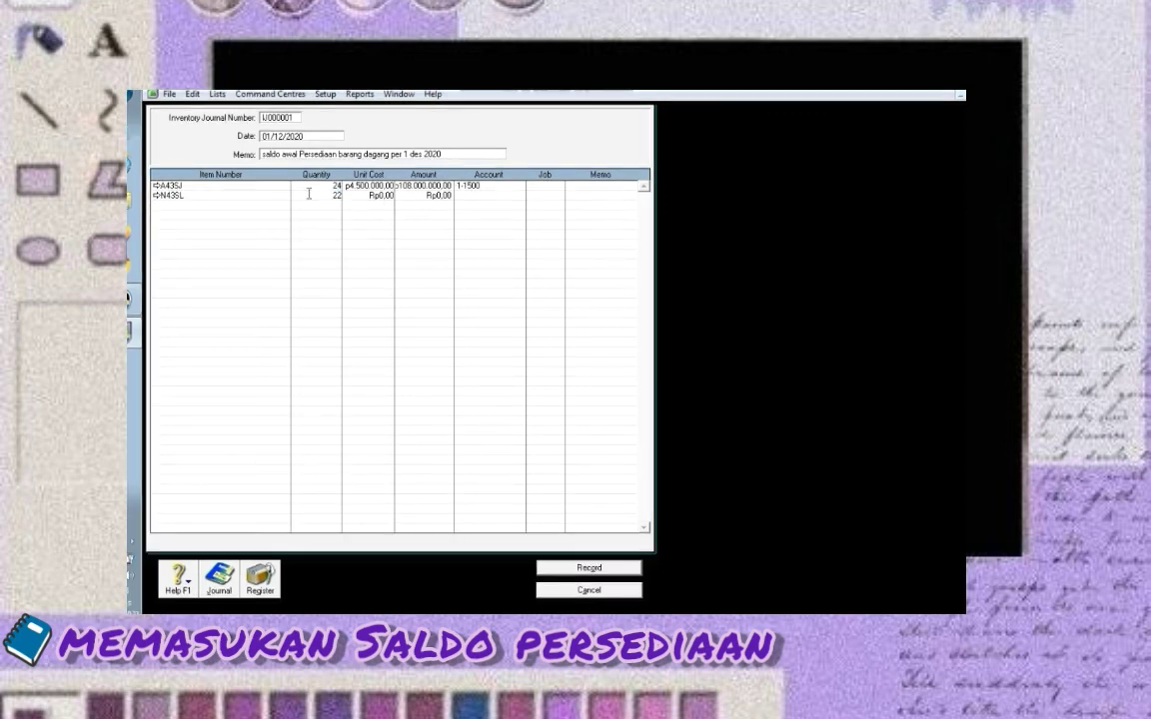
key("Tab")
type("6000000")
key("Tab")
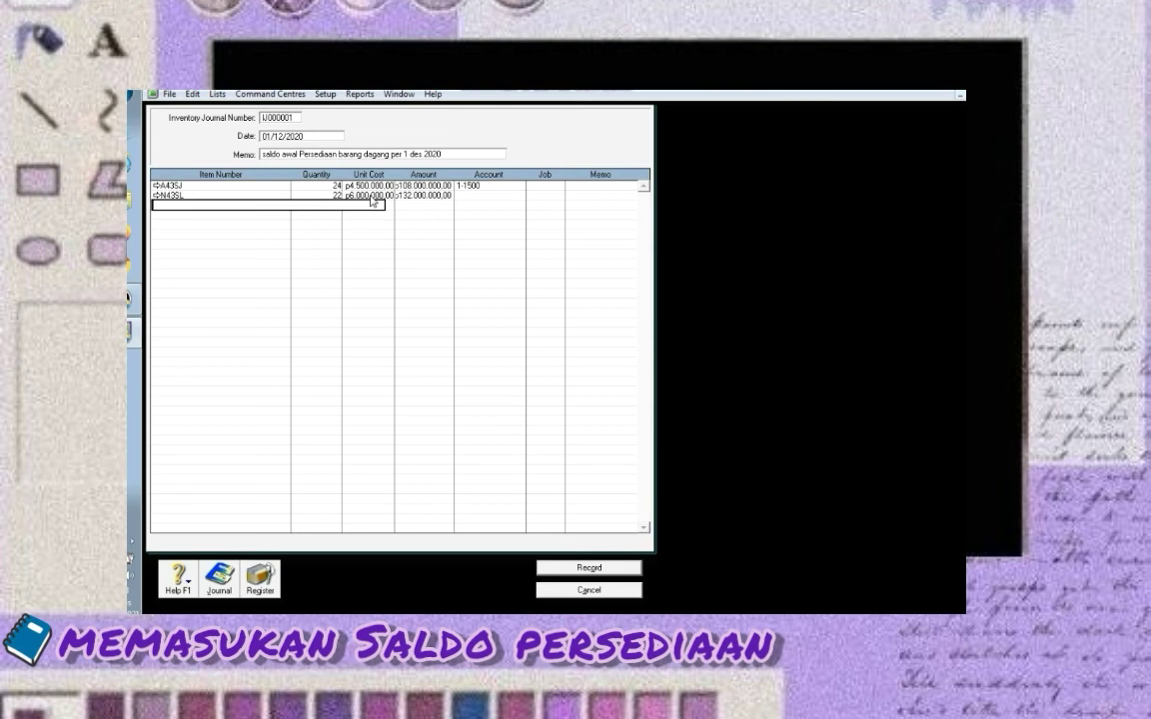
left_click(488, 195)
left_click(519, 195)
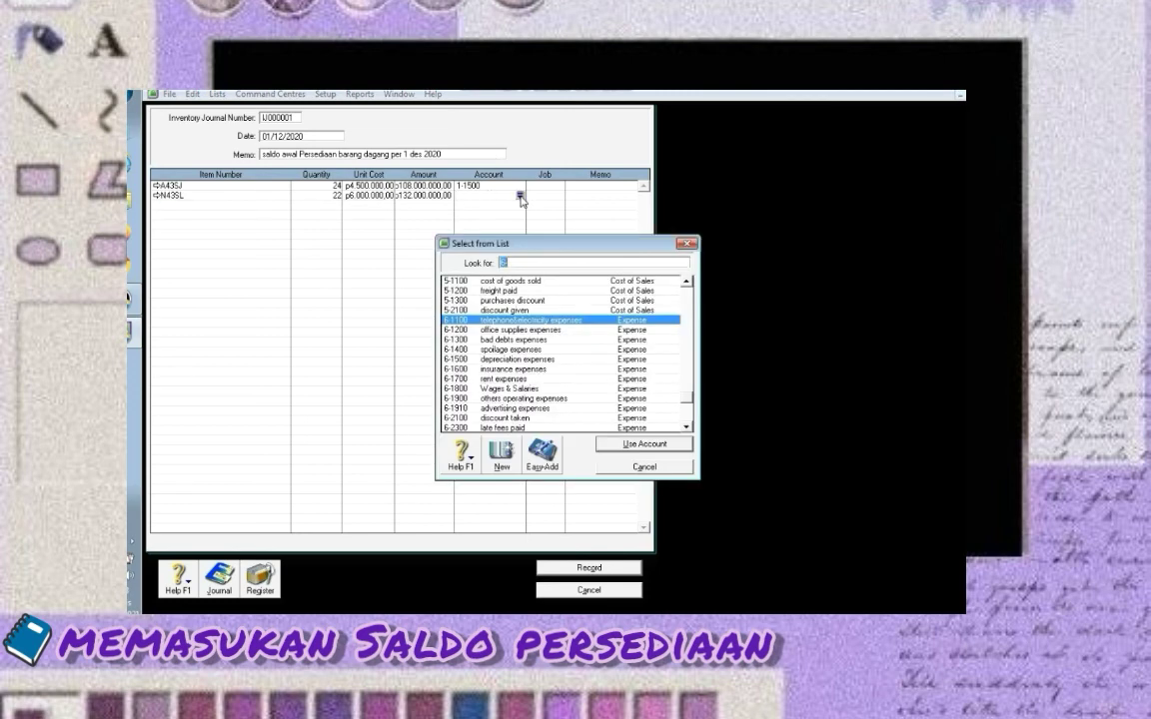
type("1-1500")
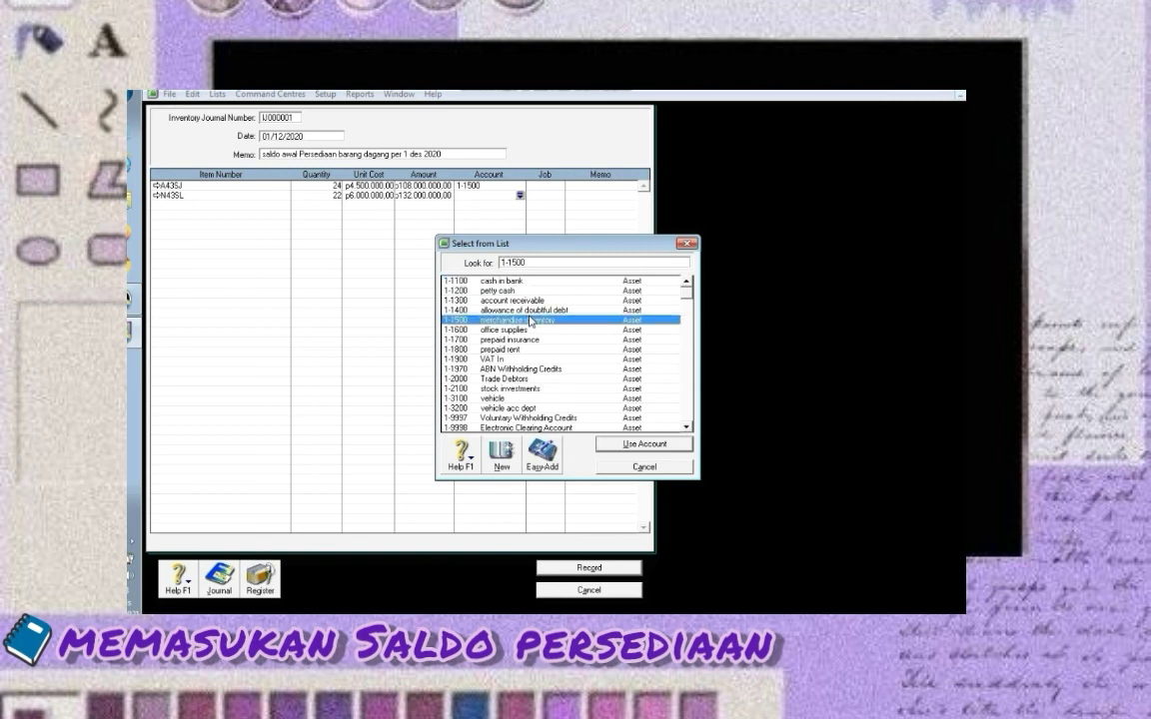
left_click(620, 446)
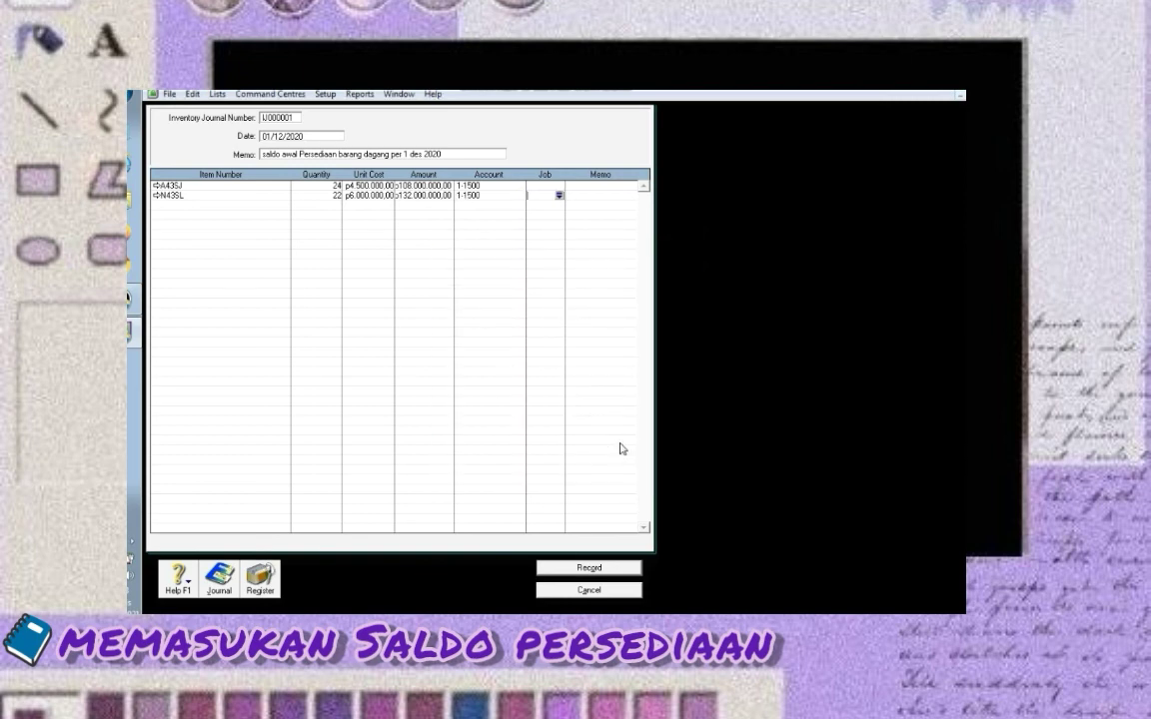
Record the opening inventory journal, close it, and bring up the Transaction Journal
left_click(563, 571)
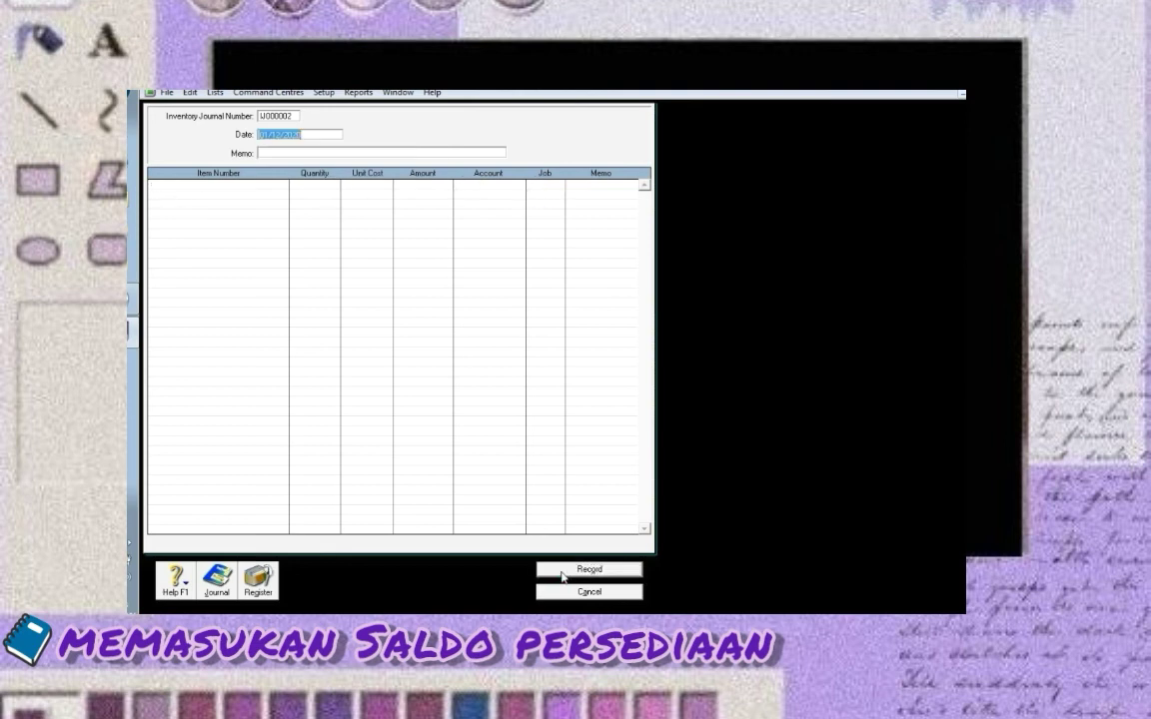
left_click(577, 591)
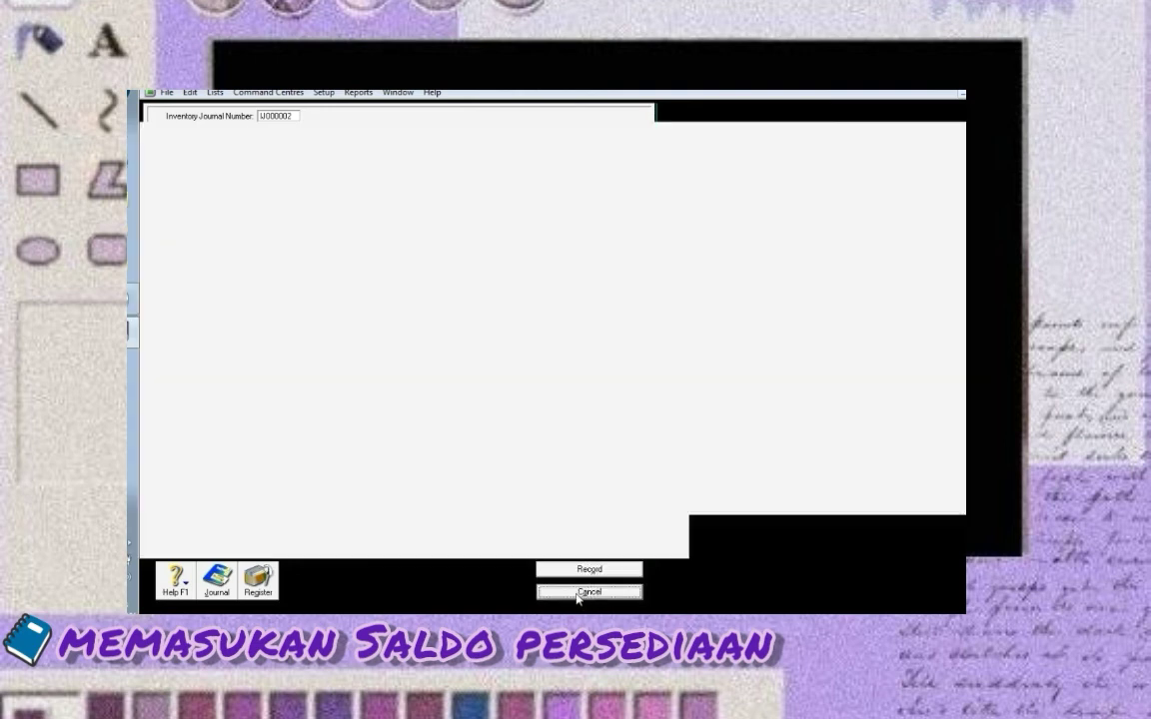
left_click(585, 316)
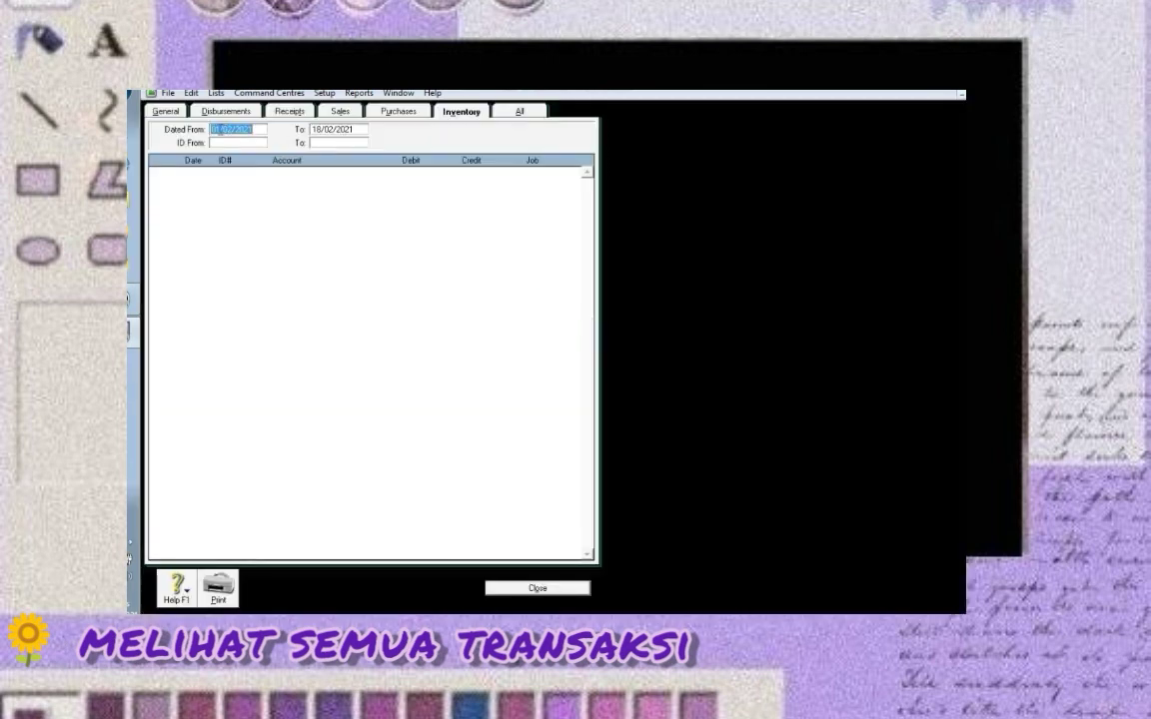
Show all transactions from 01/01/2020 to 31/12/2020, review them, then close the journal
left_click(237, 129)
type("01/01/2020")
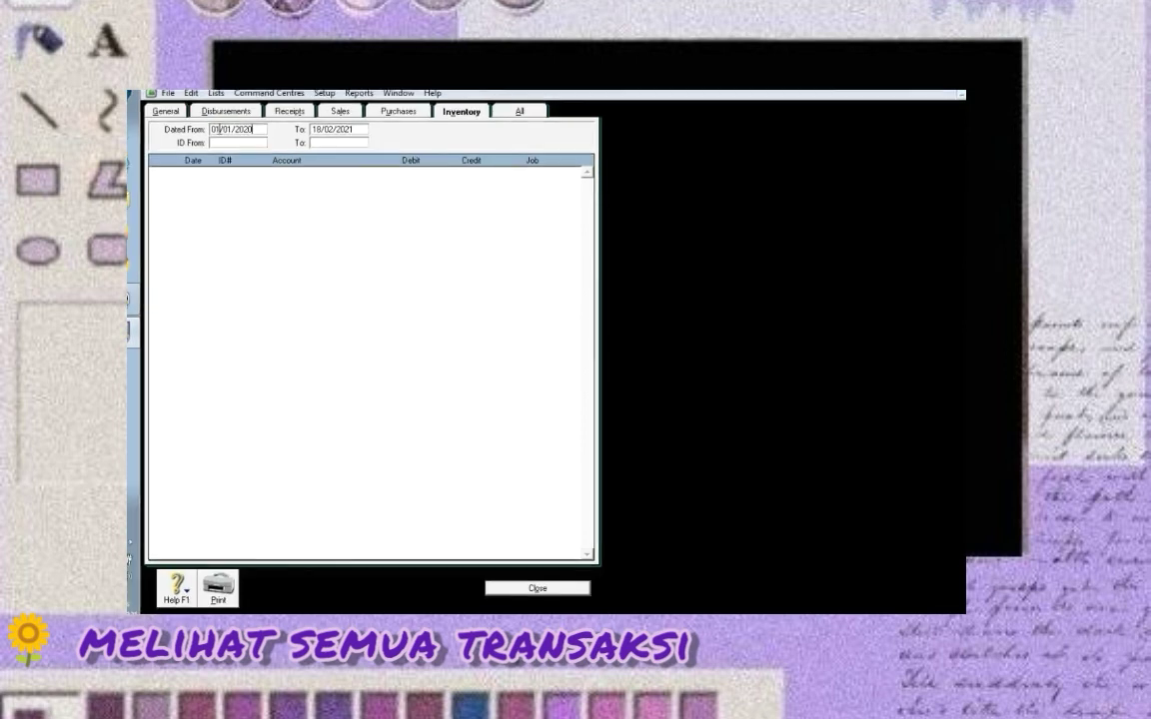
key("Tab")
left_click(320, 129)
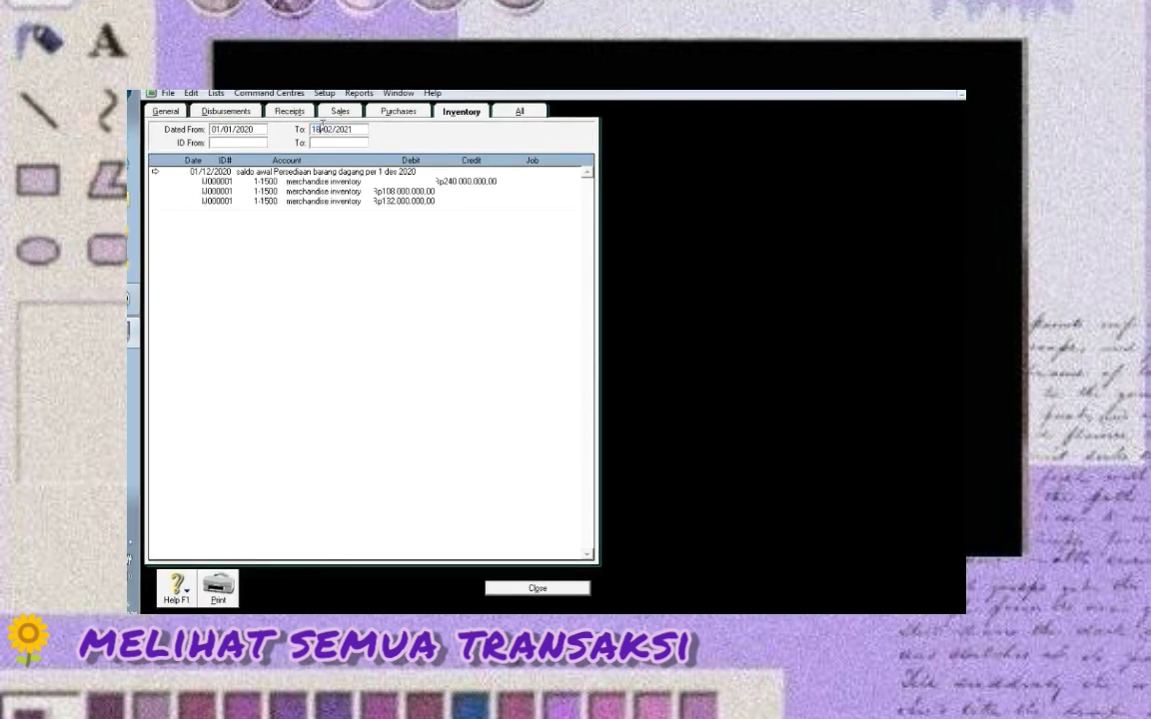
key("BackSpace")
key("BackSpace")
type("31")
key("Delete")
type("12/20")
left_click(515, 112)
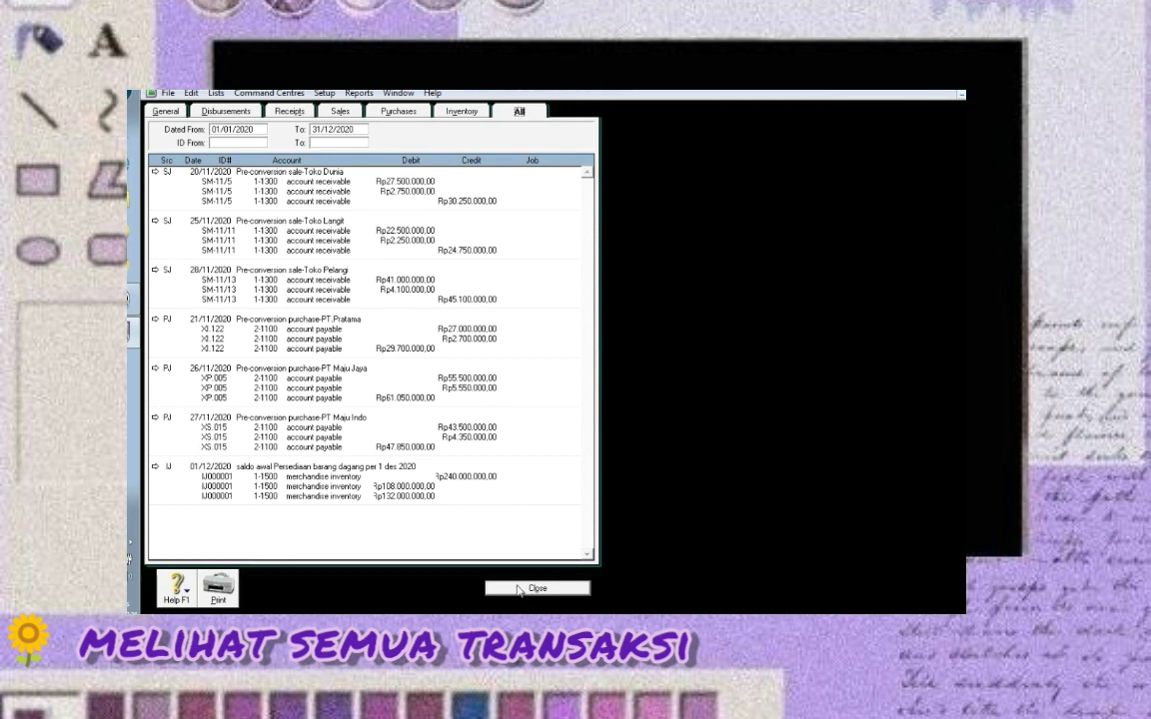
left_click(519, 590)
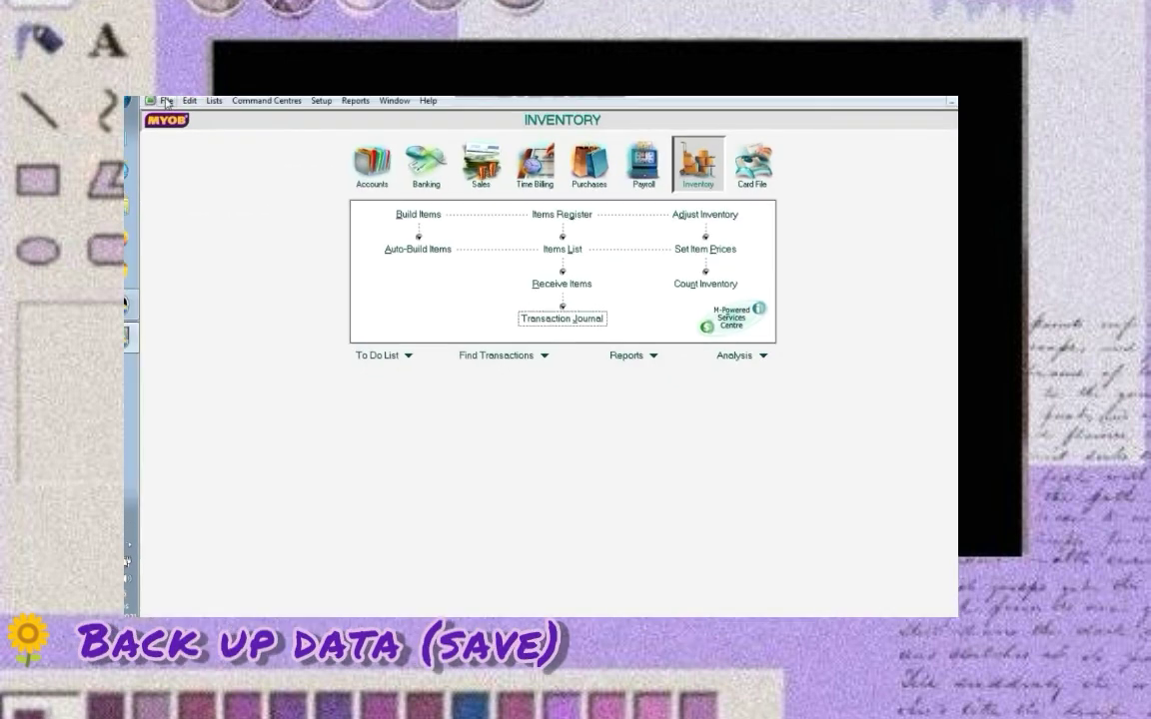
Start File > Back Up with error checking and acknowledge the 'No errors' result
left_click(166, 102)
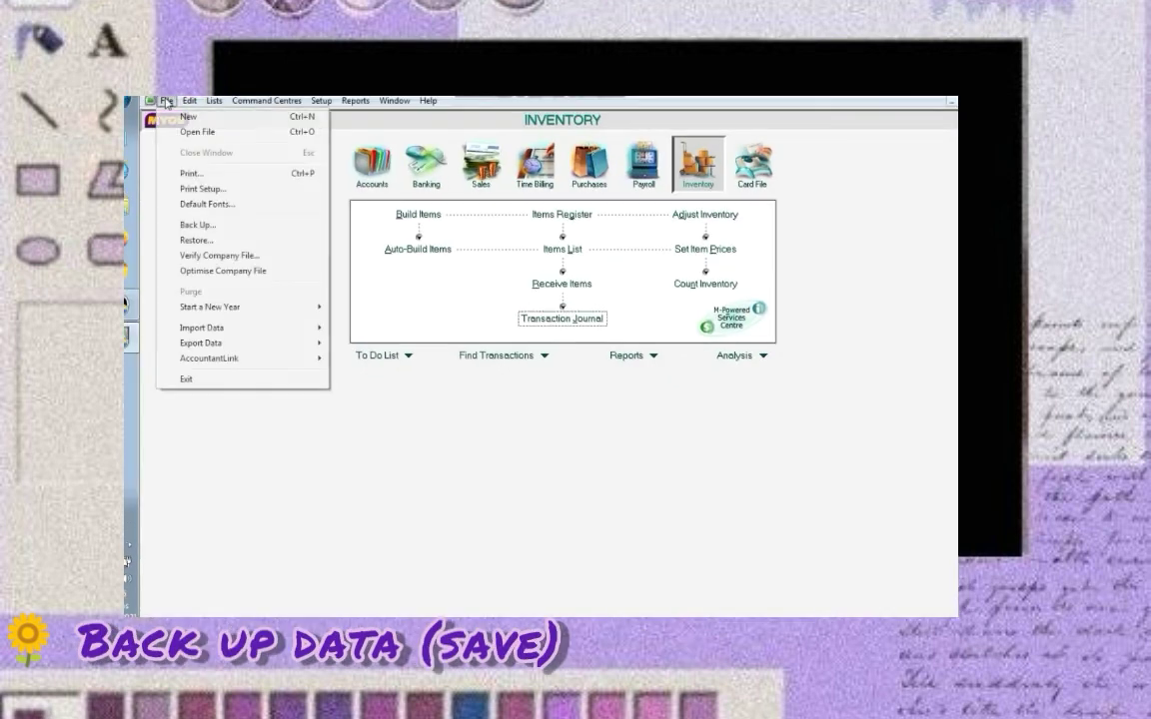
left_click(199, 226)
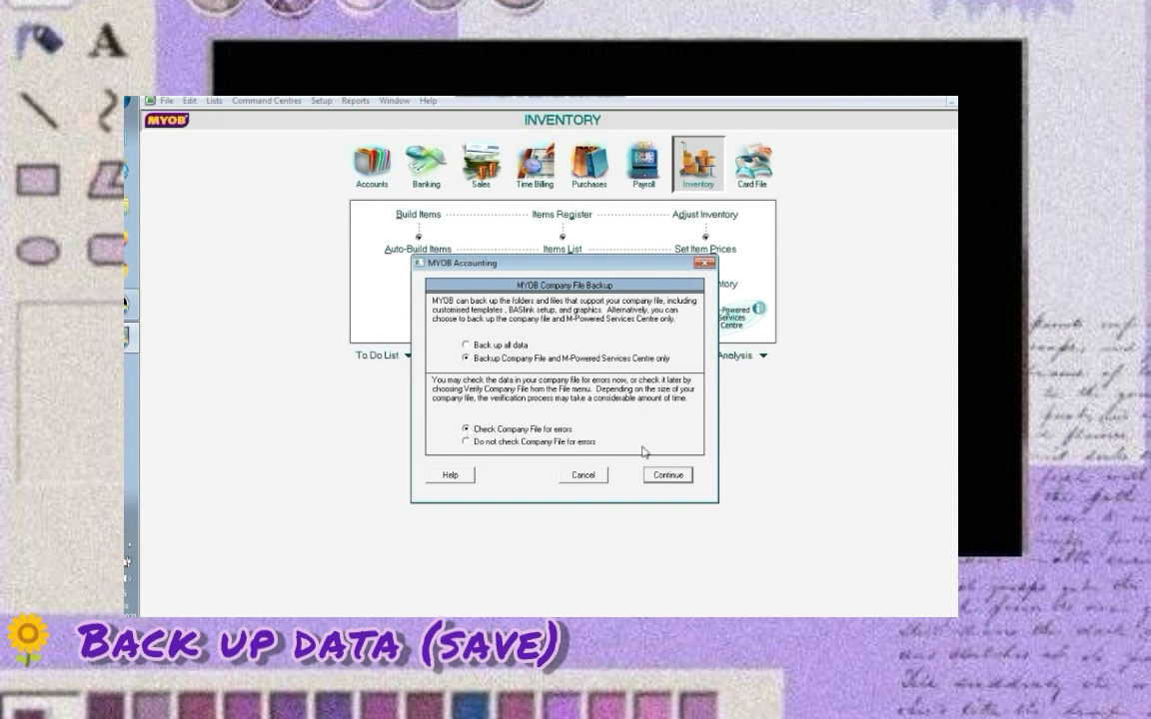
left_click(658, 478)
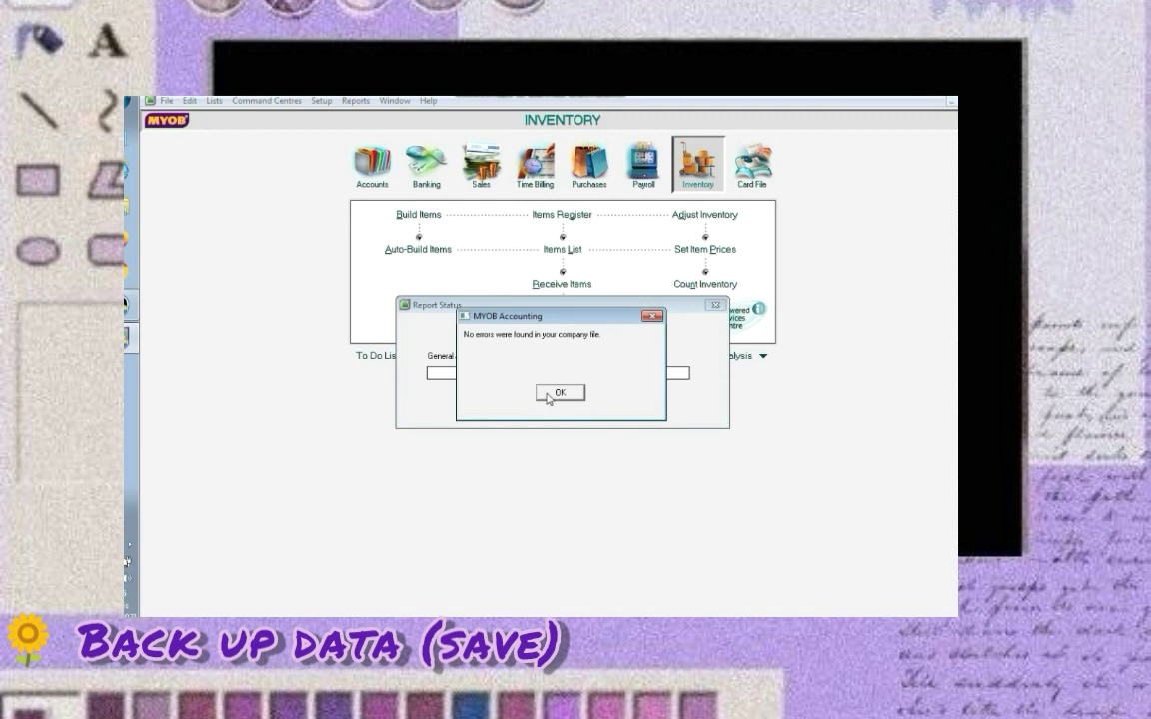
left_click(548, 395)
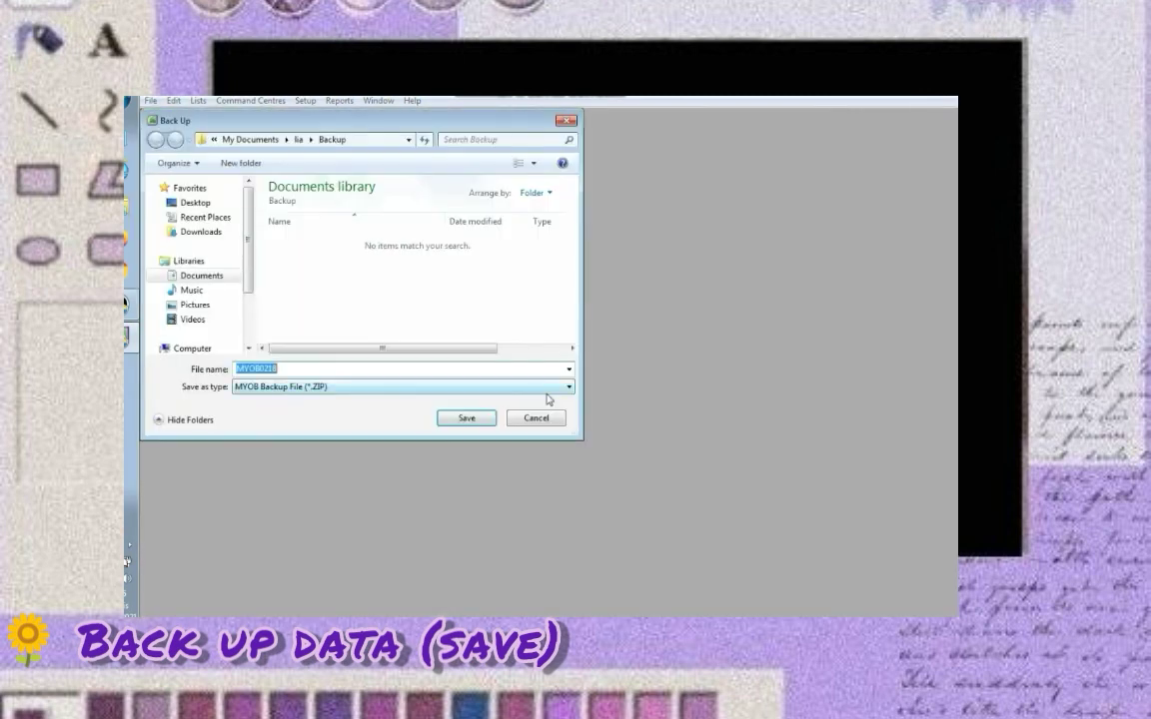
Save the backup ZIP in the personal Documents folder, named PD SINAR SENJA plus the student's identifier
left_click(215, 277)
left_click(326, 273)
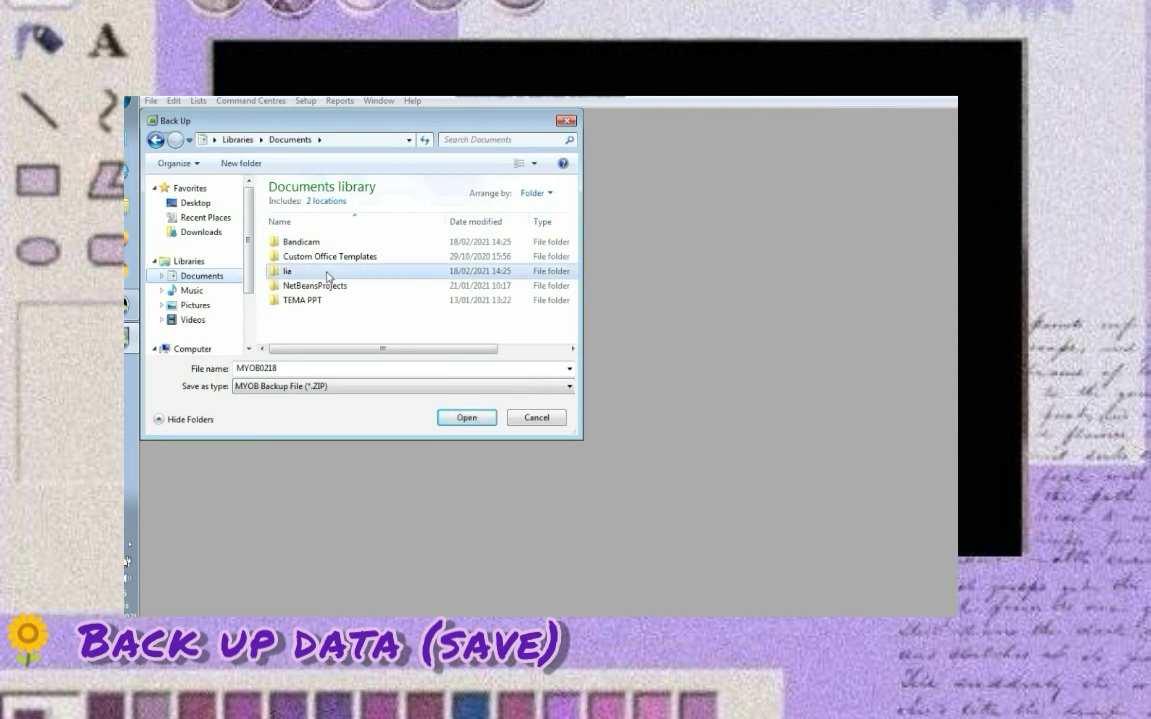
double_click(326, 275)
double_click(279, 368)
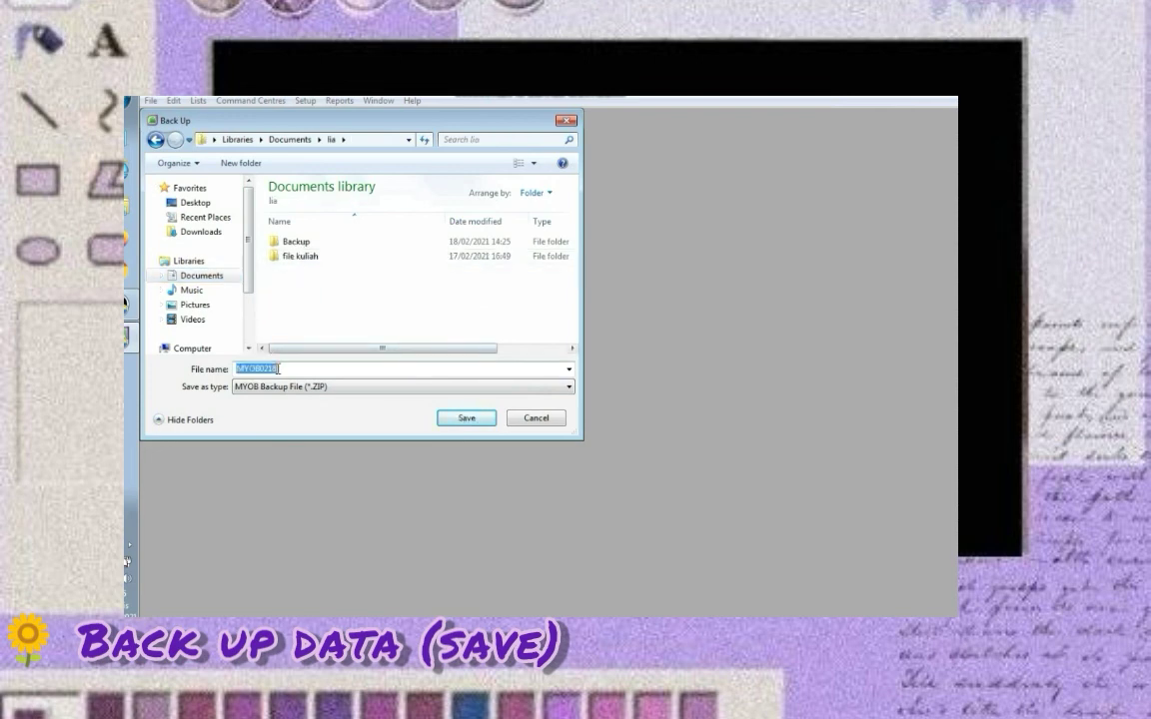
type("PD SINAR SENJA_LIA_12AK-")
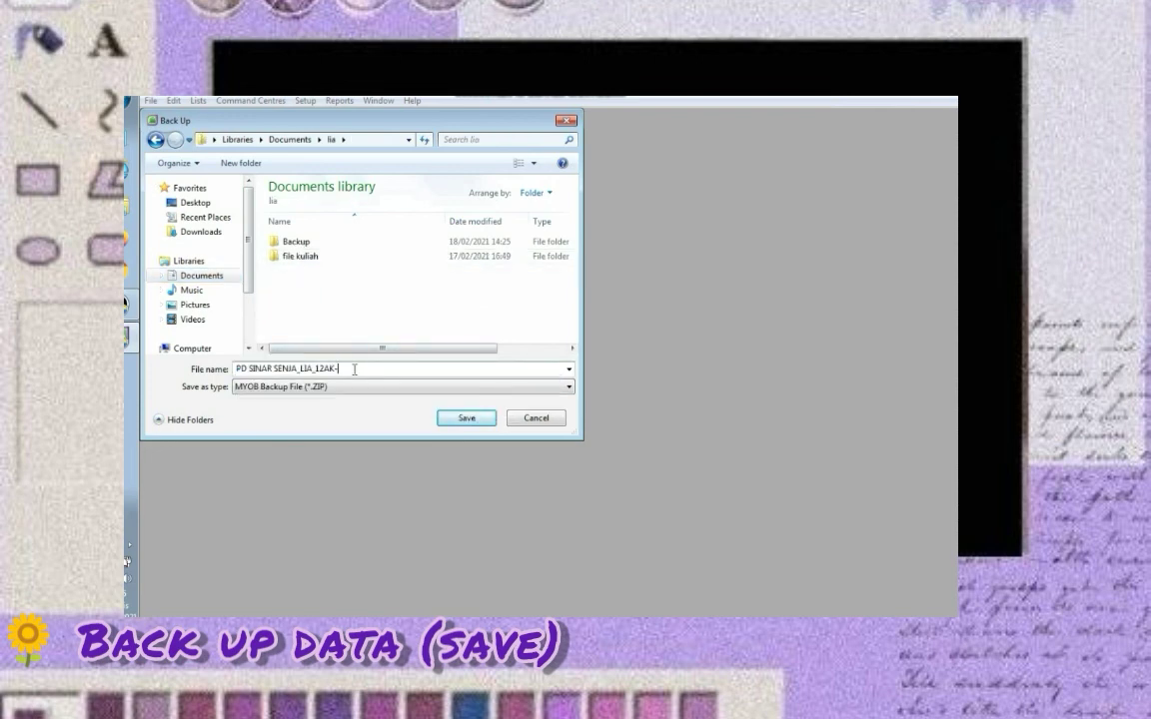
type("18-02")
left_click(464, 419)
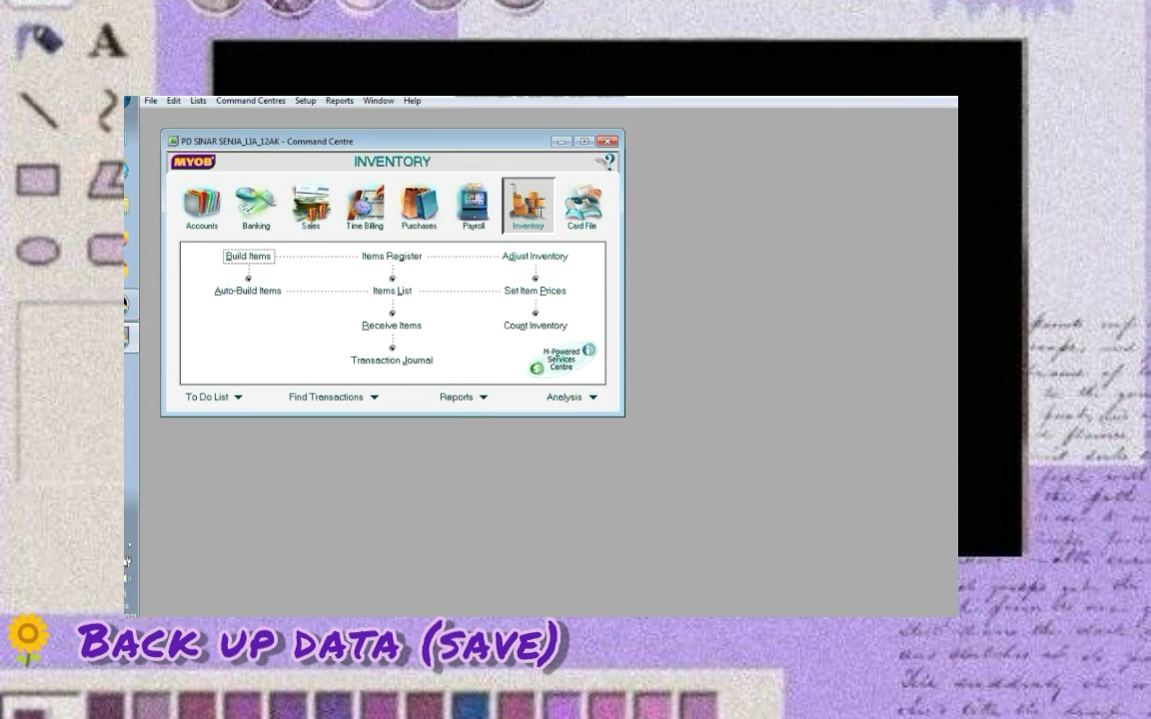
Quit MYOB without a session report and decline another backup
left_click(946, 98)
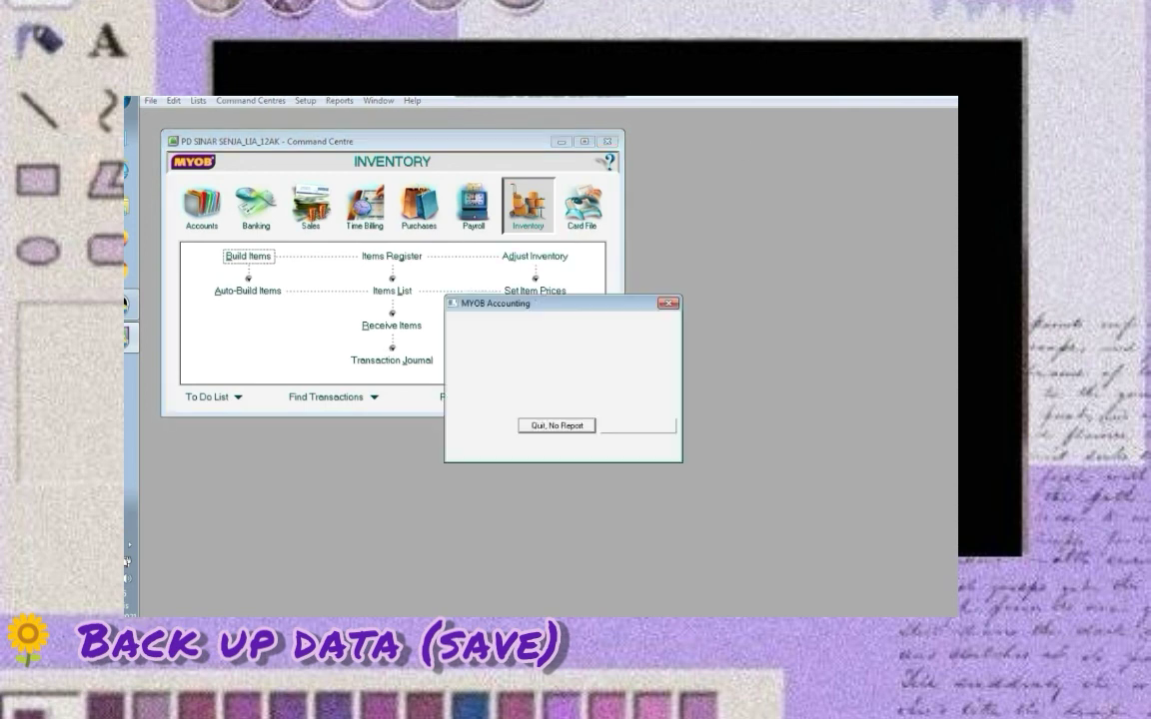
left_click(563, 430)
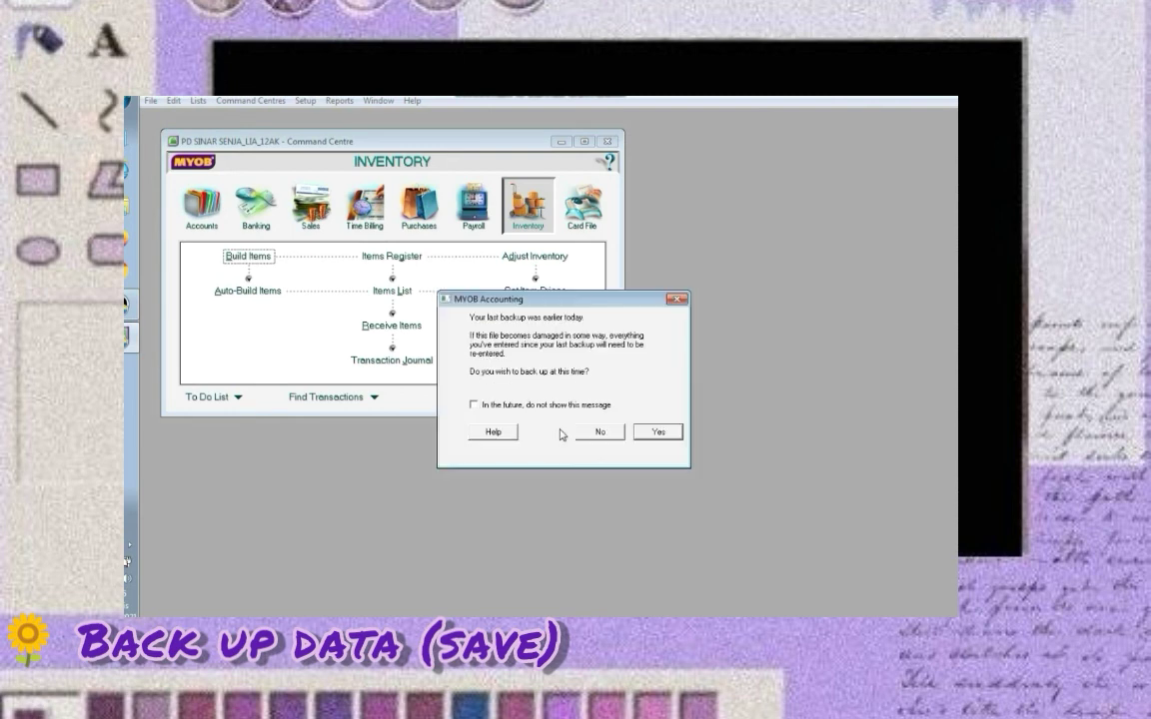
left_click(591, 433)
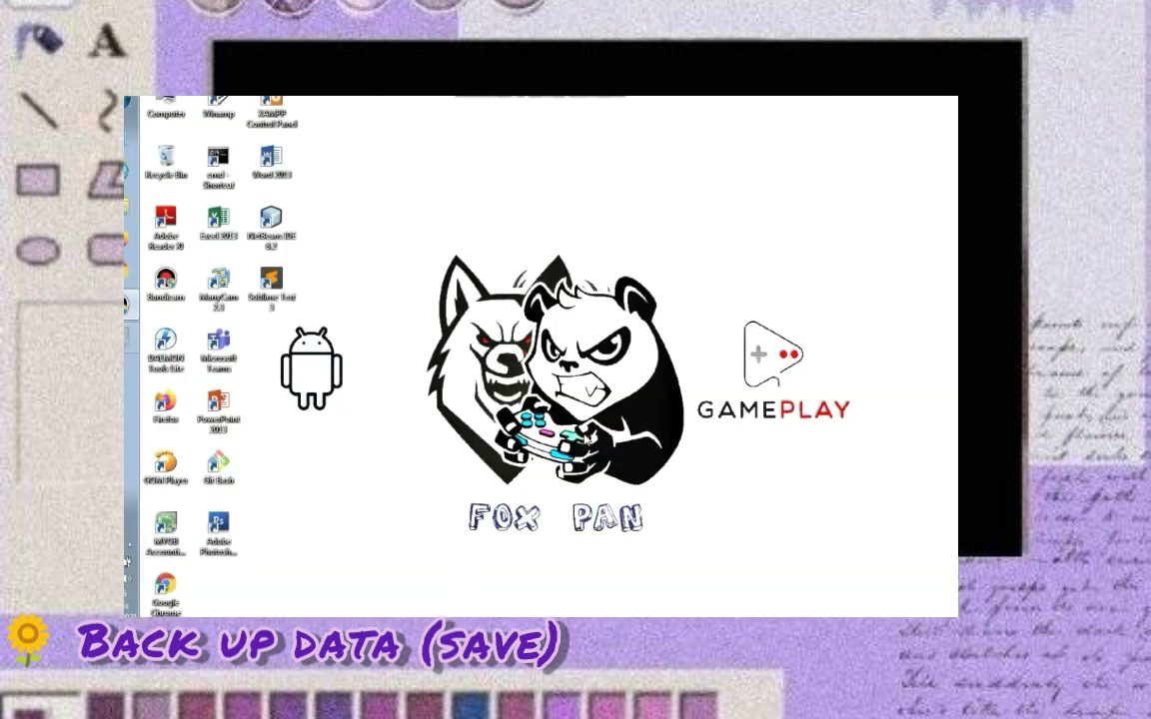